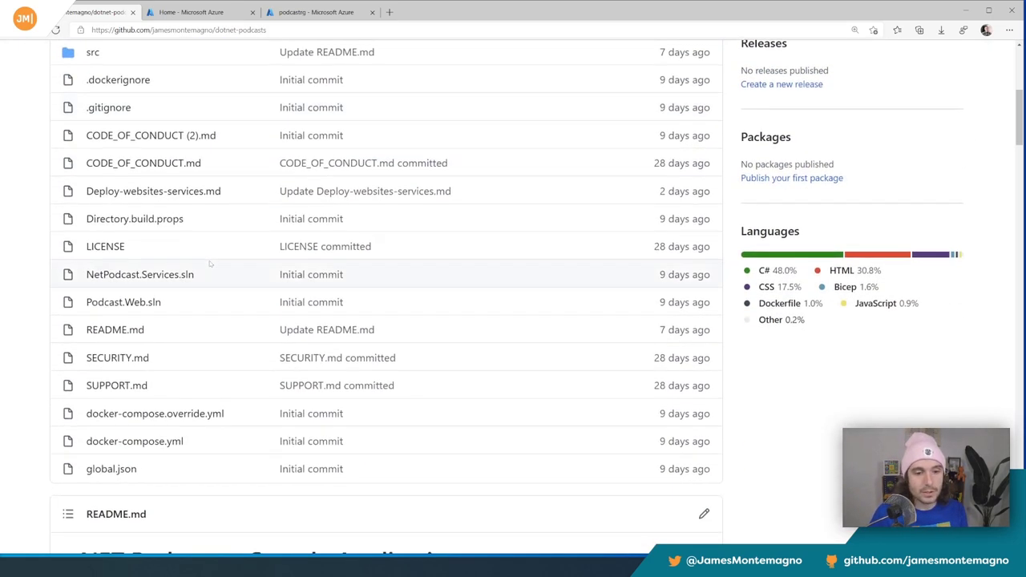
Open the detailed deployment guidelines page from the dotnet-podcasts README
scroll(205, 323, "down", 10)
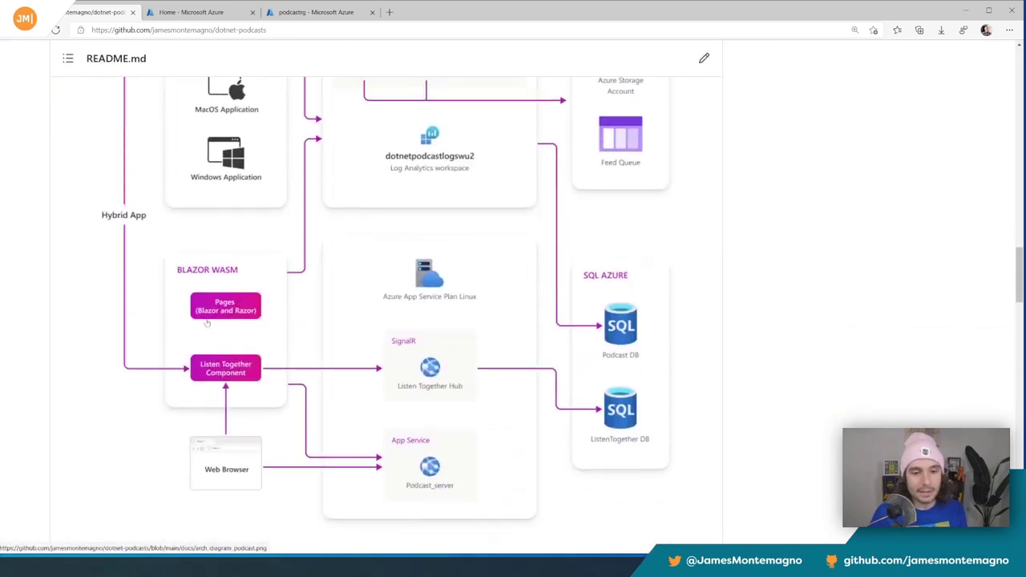
left_click(160, 365)
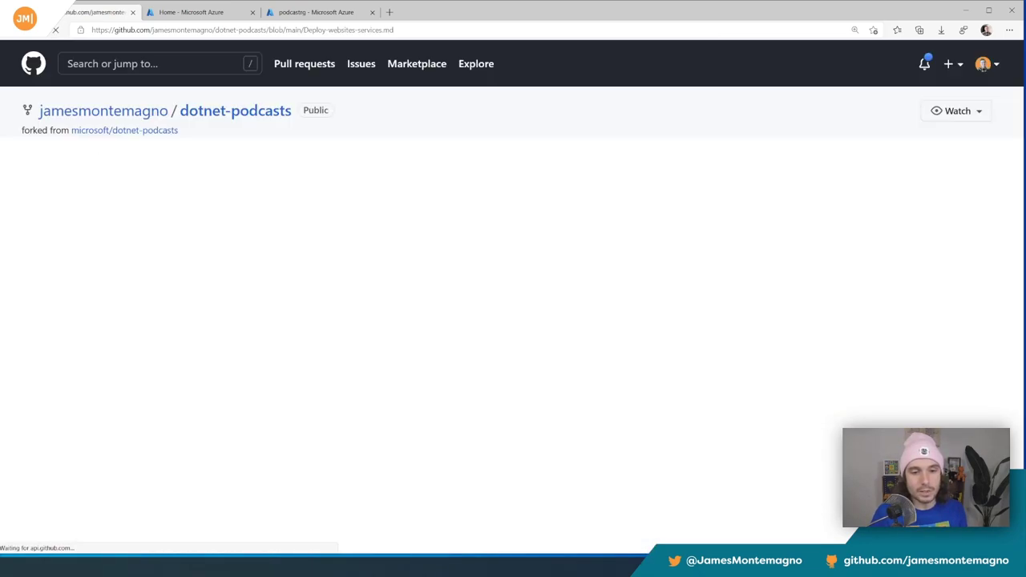
scroll(303, 366, "down", 5)
scroll(302, 366, "down", 12)
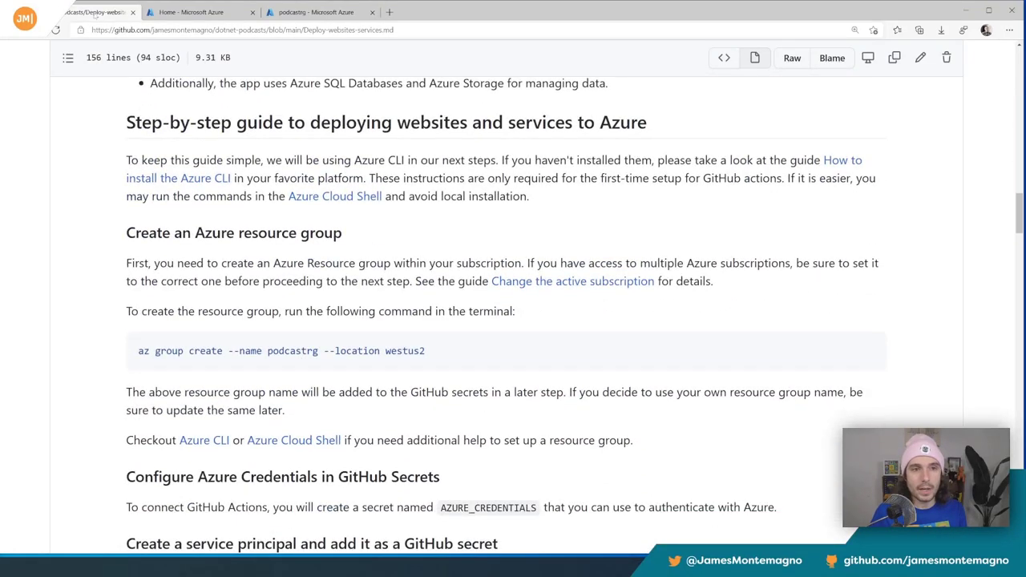
Detach the guide into its own window and snap it left beside the Azure portal
left_click_drag(95, 13, 678, 12)
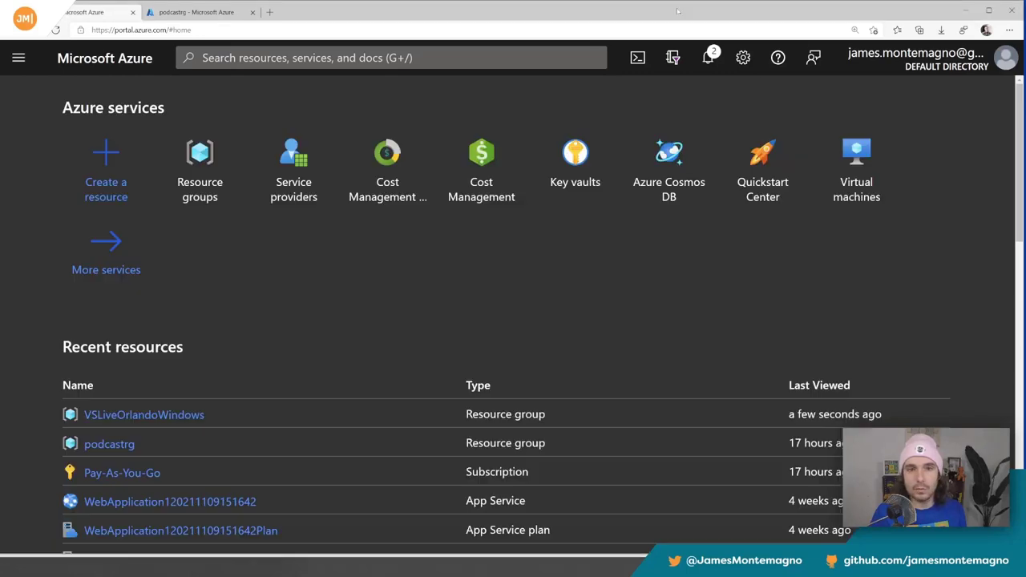
left_click_drag(1, 94, 482, 95)
left_click_drag(323, 102, 437, 1)
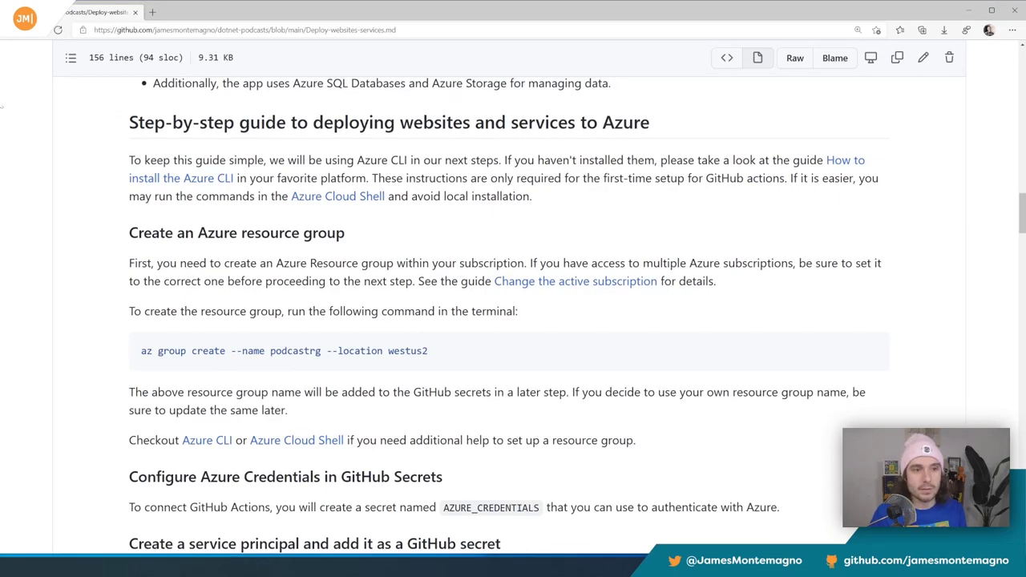
key("super+Left")
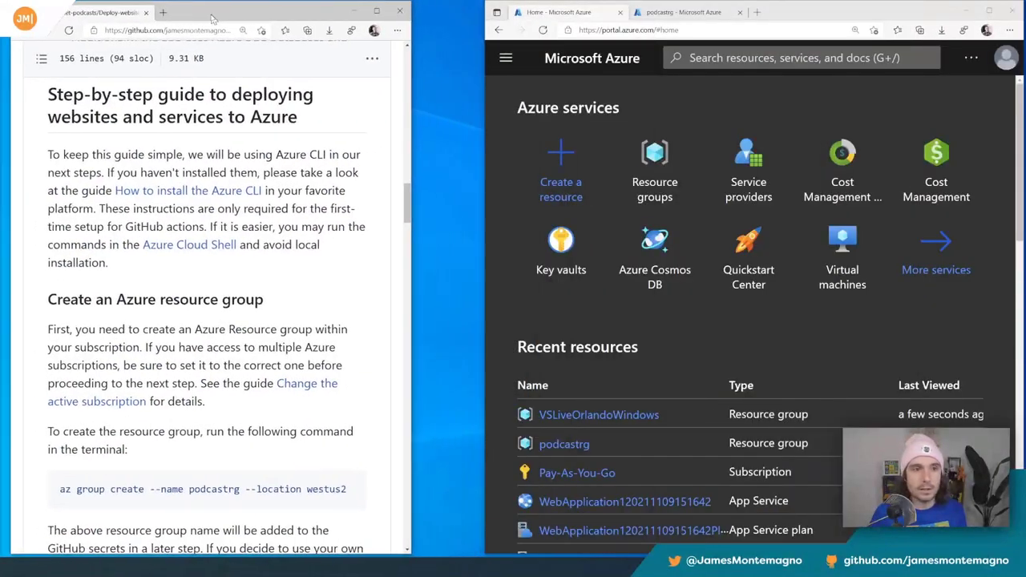
left_click_drag(213, 17, 203, 17)
left_click_drag(399, 202, 476, 190)
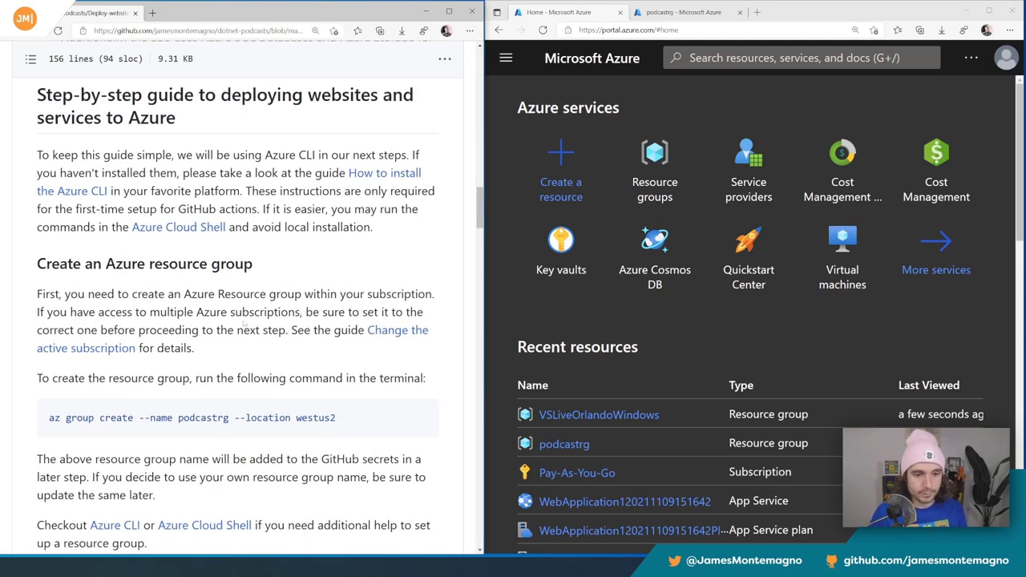
scroll(243, 324, "down", 2)
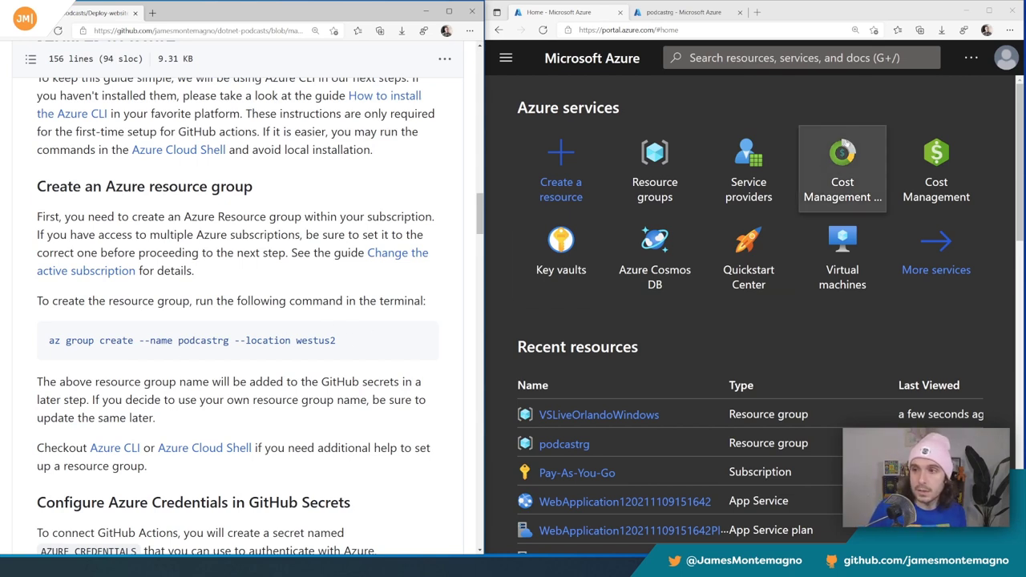
left_click(971, 58)
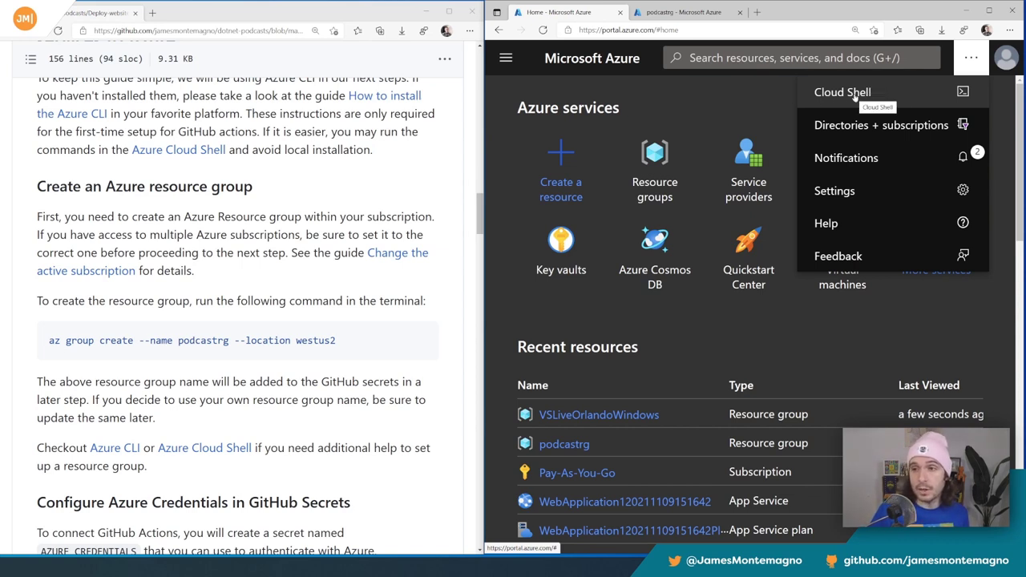
left_click(855, 96)
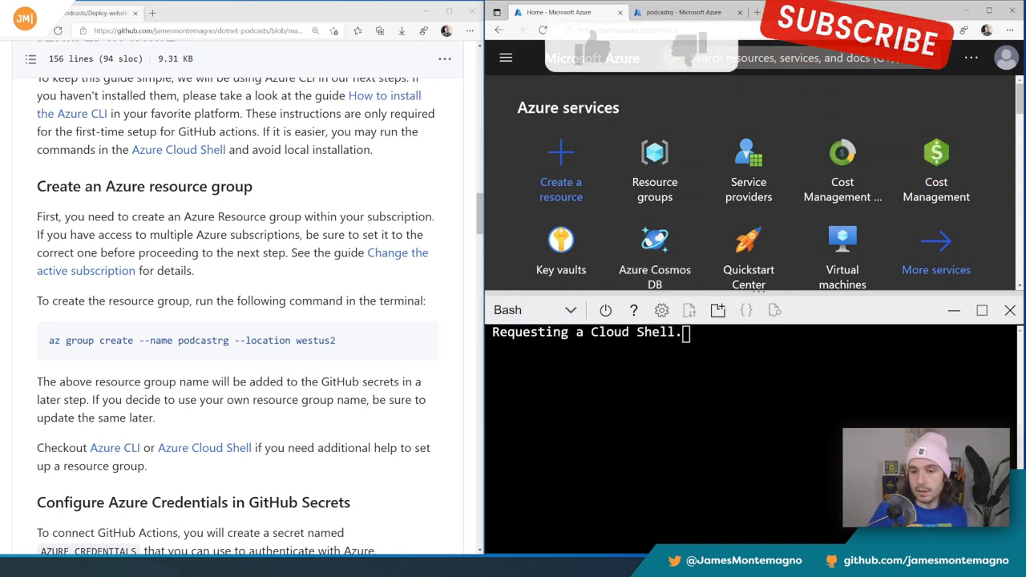
left_click(1010, 310)
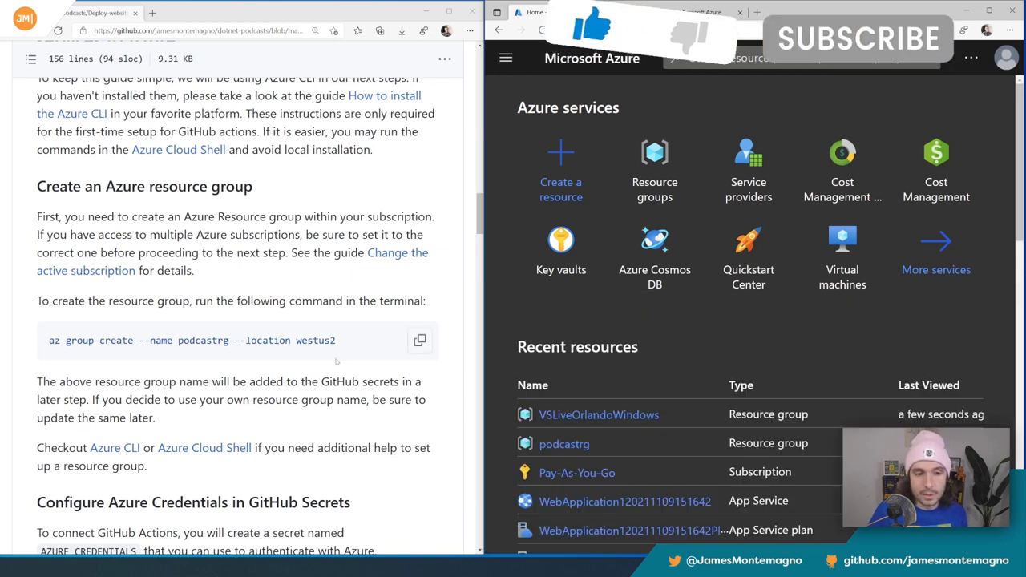
left_click_drag(345, 341, 49, 341)
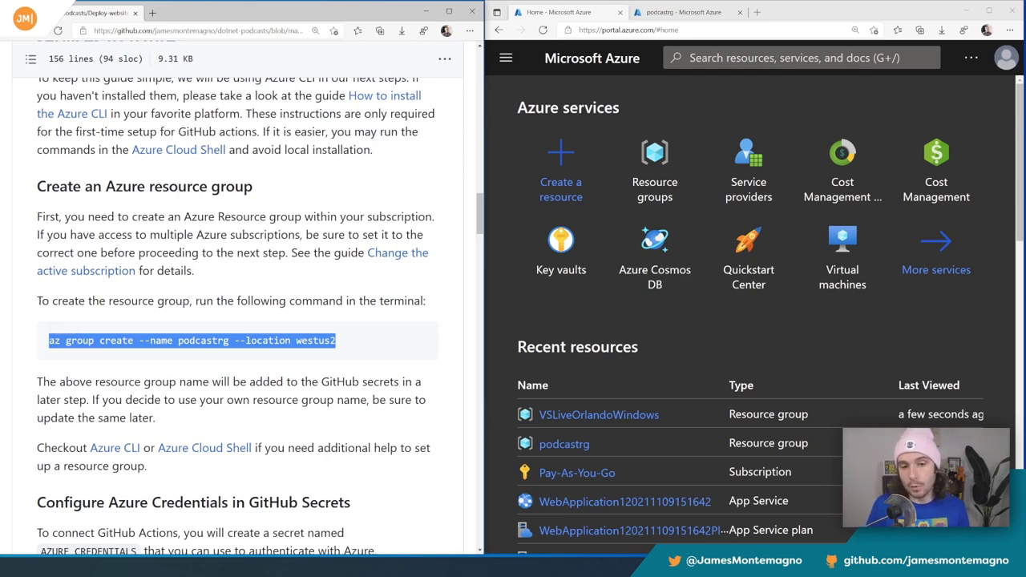
left_click(321, 337)
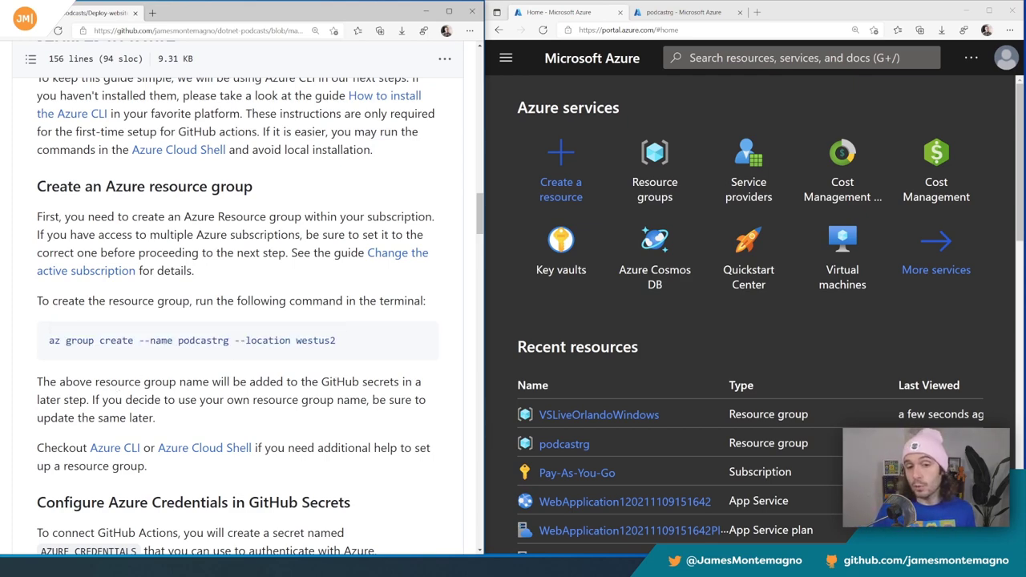
scroll(317, 348, "down", 1)
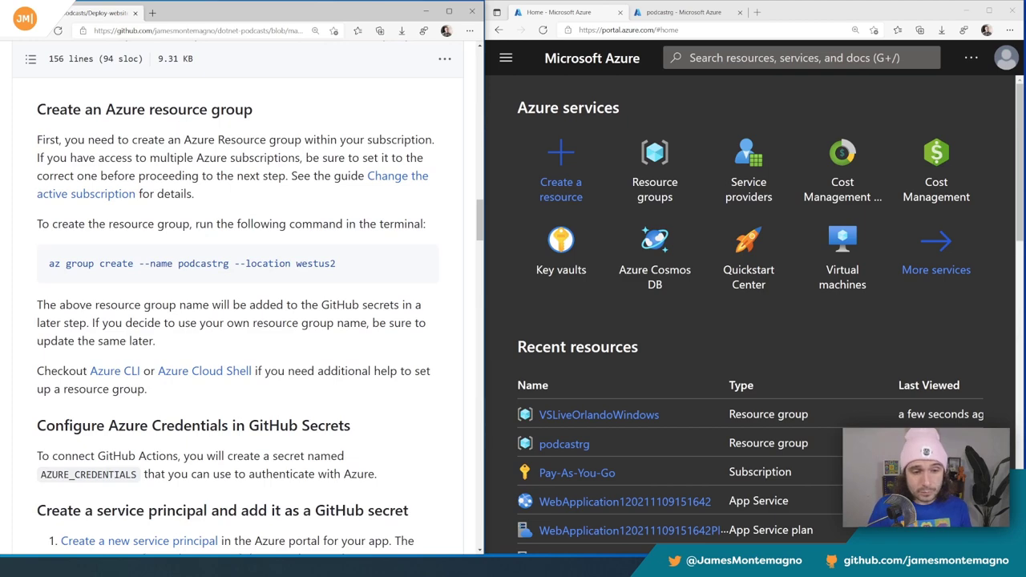
left_click_drag(360, 265, 46, 263)
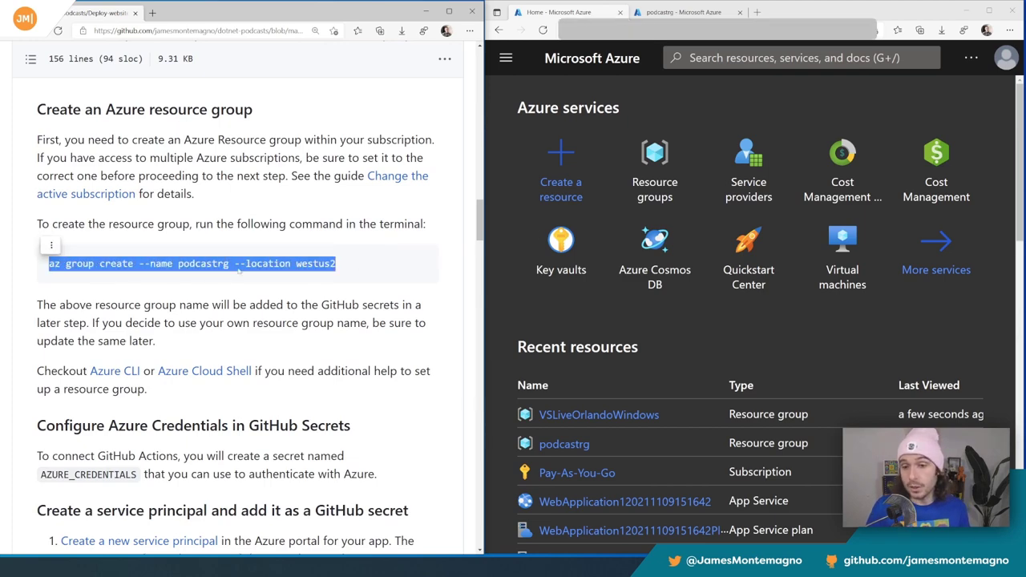
Refresh the podcastrg resource group and review the guide's Contributor credentials requirement
left_click(669, 14)
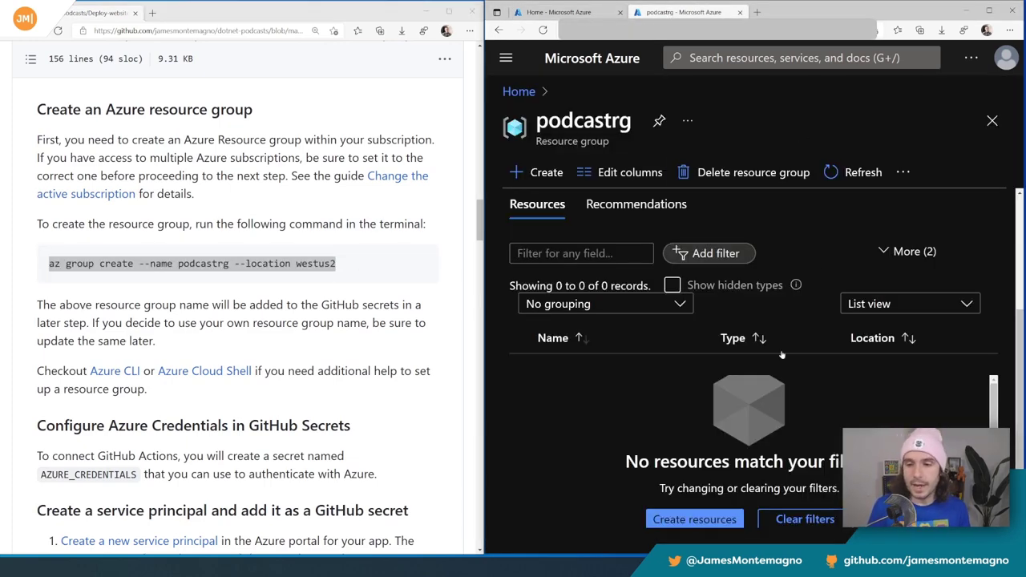
left_click(858, 172)
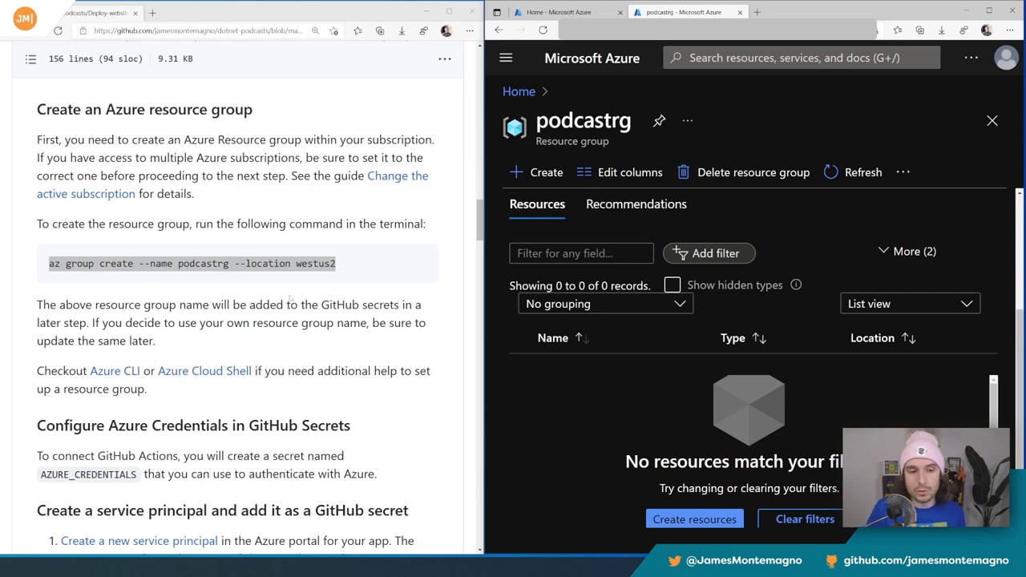
scroll(290, 298, "down", 3)
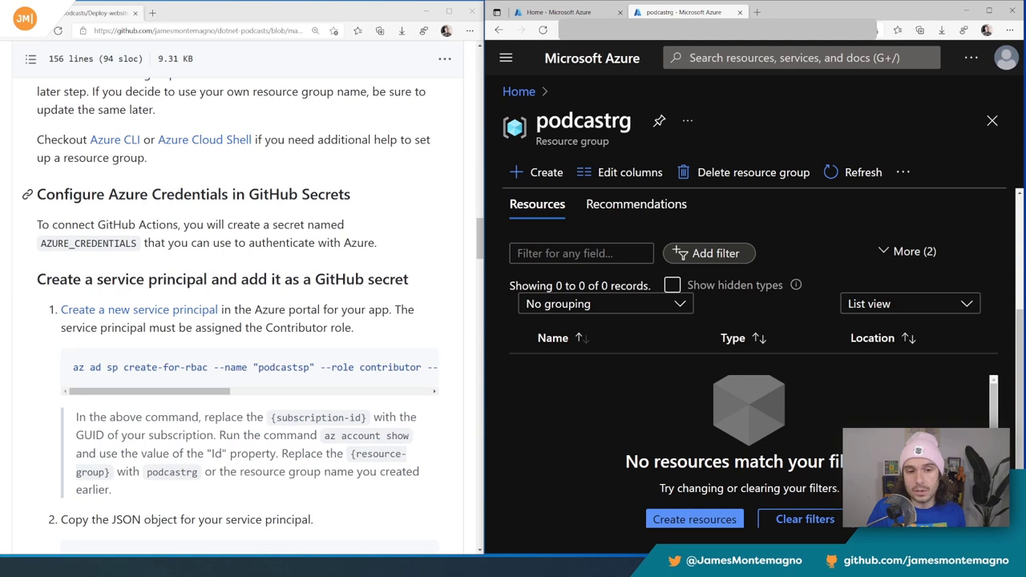
left_click_drag(174, 194, 325, 186)
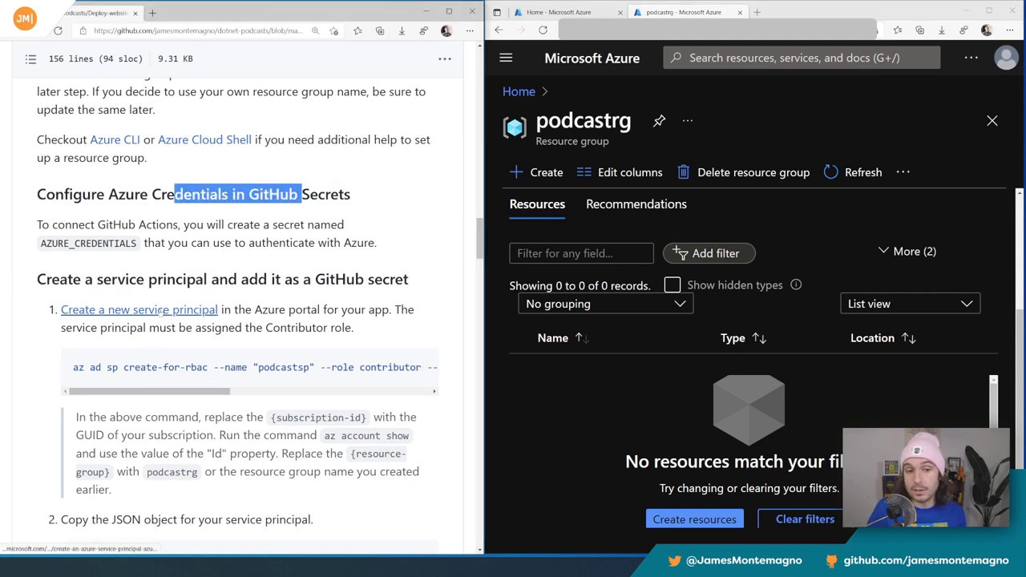
left_click_drag(288, 311, 329, 328)
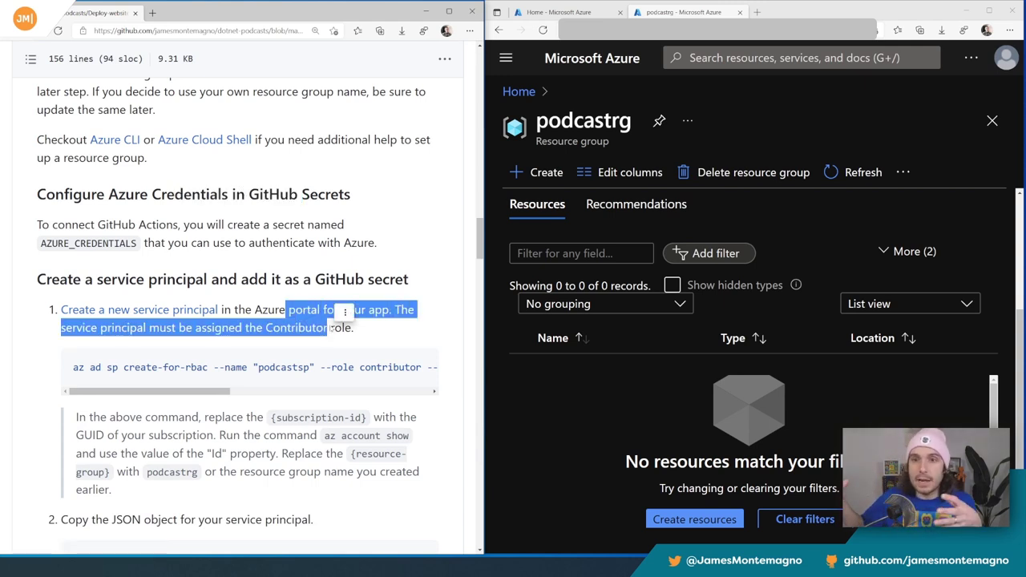
left_click(279, 309)
Paste the az ad sp create-for-rbac command into Notepad and enlarge the text
left_click(419, 368)
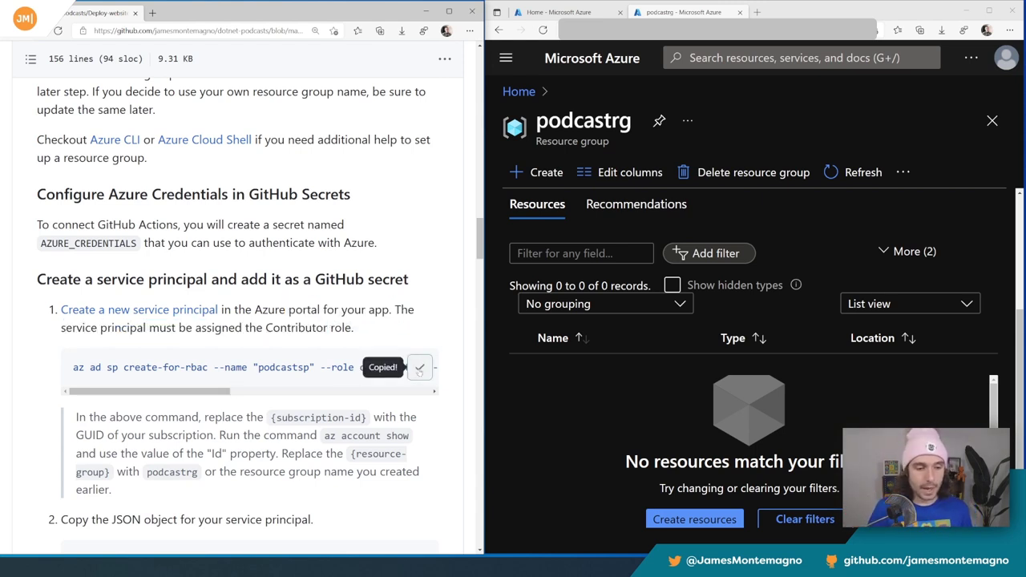
key("super+grave")
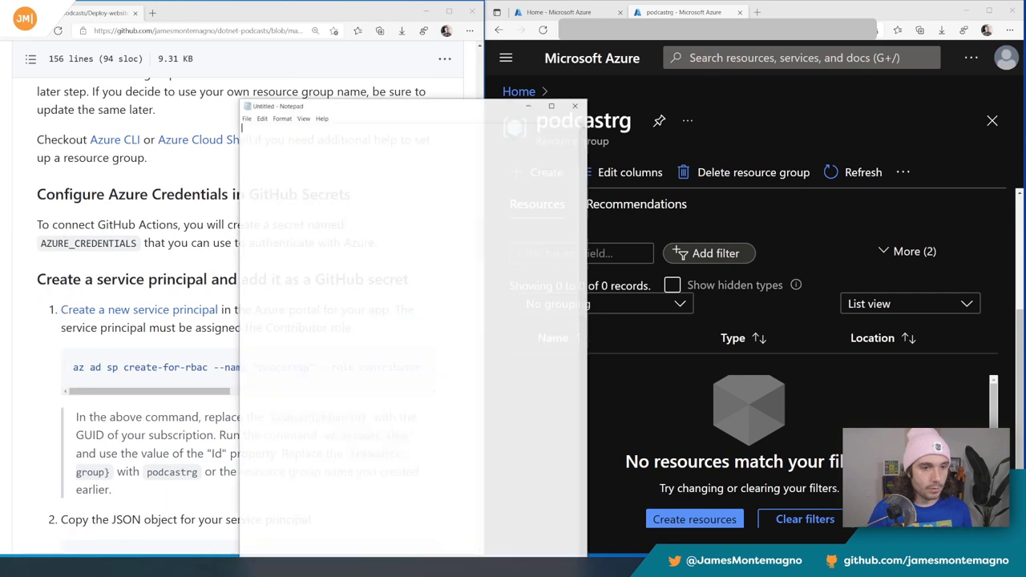
key("ctrl+v")
key("ctrl+plus")
key("ctrl+plus")
key("ctrl+plus")
key("ctrl+plus")
key("ctrl+plus")
key("ctrl+plus")
key("ctrl+plus")
key("ctrl+plus")
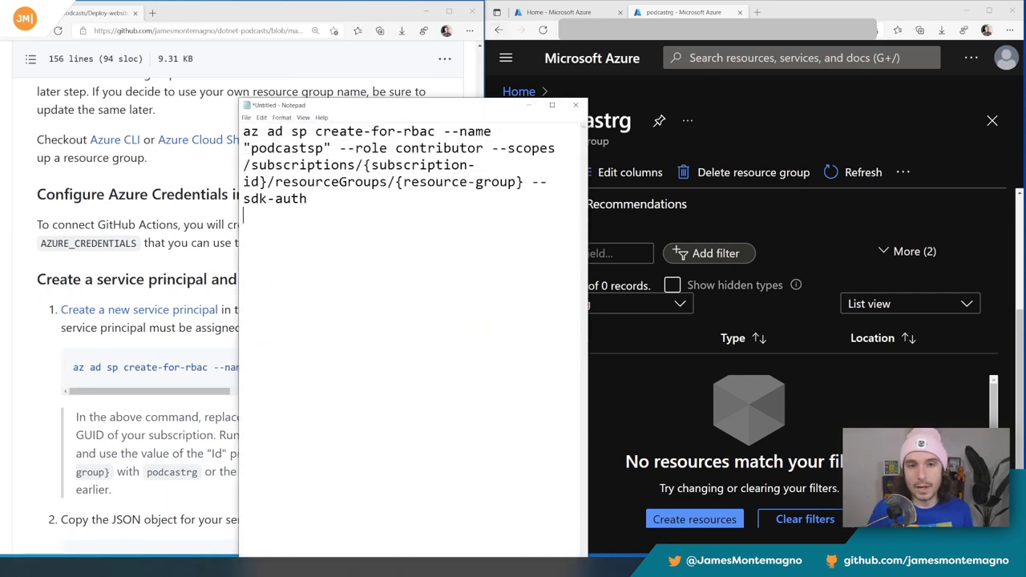
left_click_drag(291, 132, 315, 132)
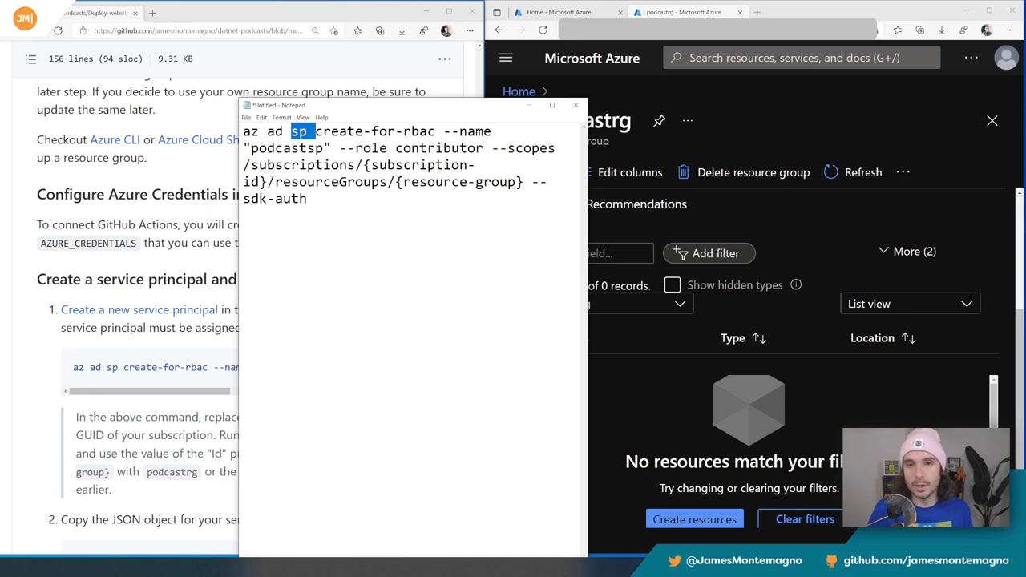
left_click_drag(443, 131, 484, 149)
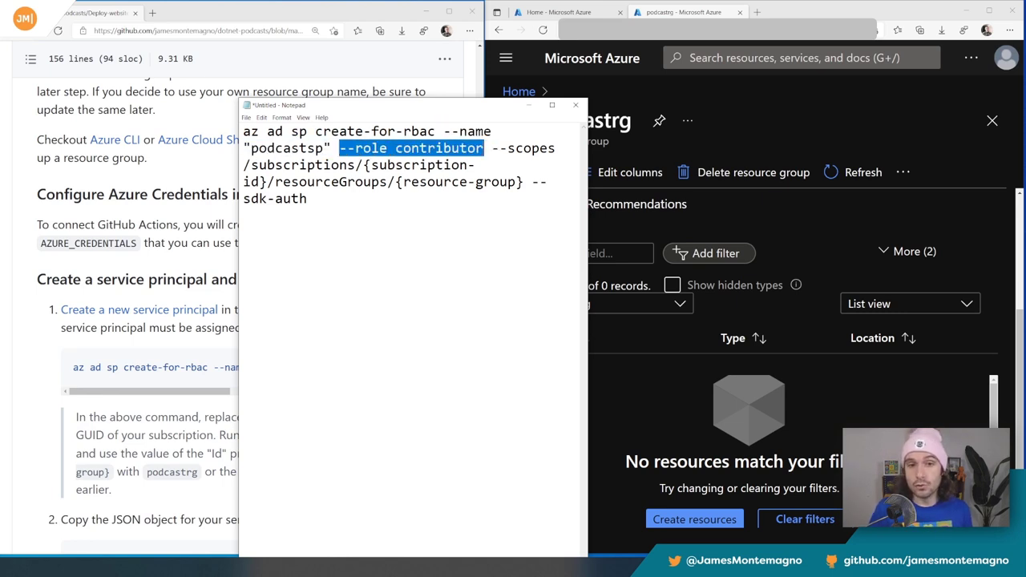
left_click_drag(364, 165, 266, 182)
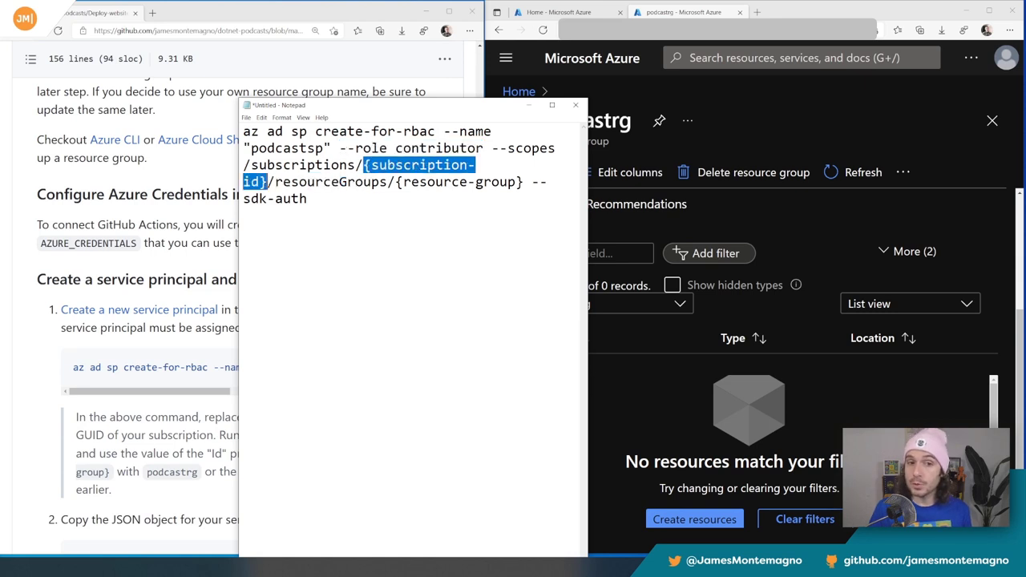
Replace the {resource-group} placeholder with podcastrg, then minimise Notepad
left_click_drag(423, 113, 296, 110)
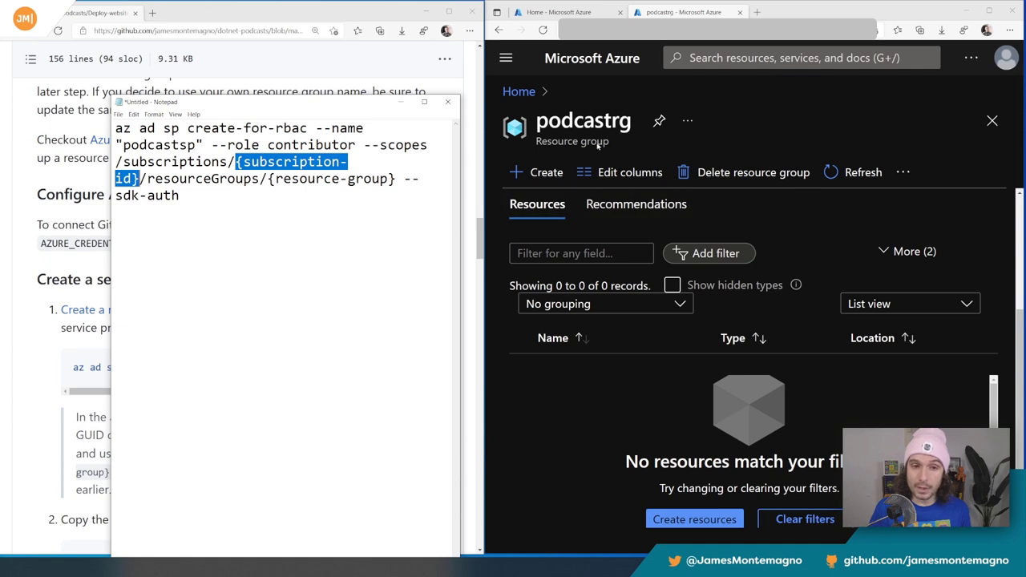
left_click_drag(267, 179, 396, 178)
type("podcastrg")
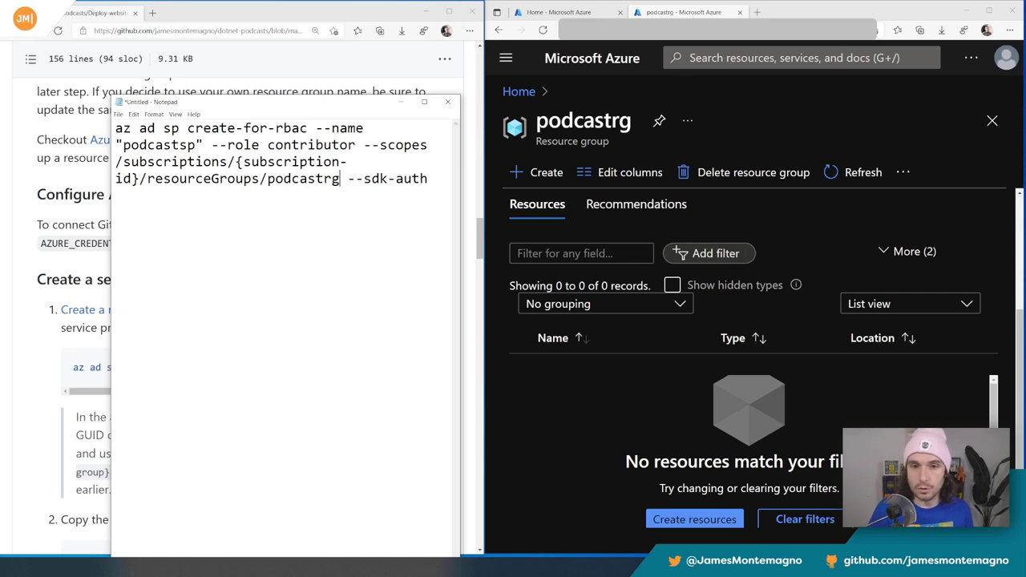
key("ctrl+a")
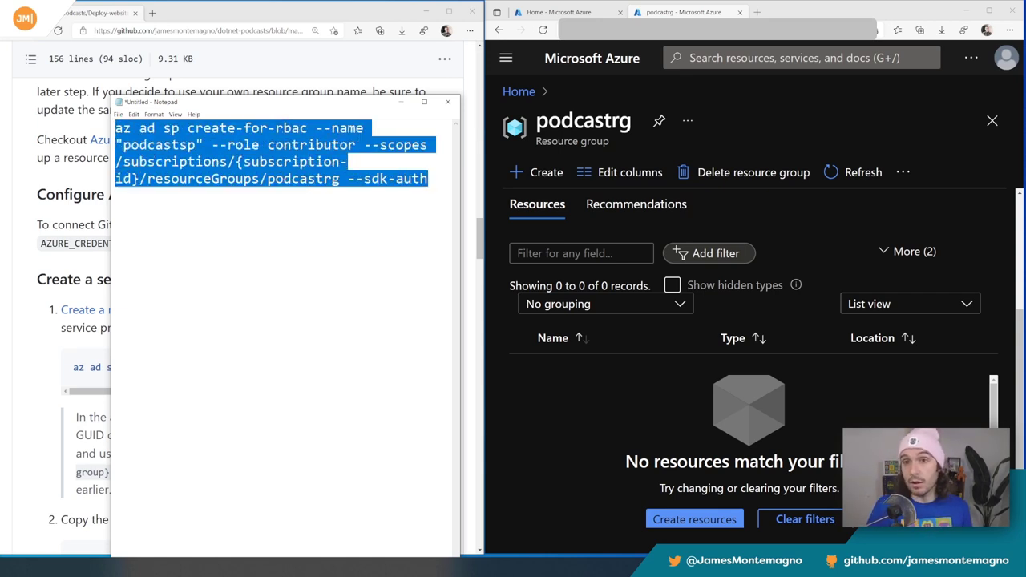
left_click(401, 102)
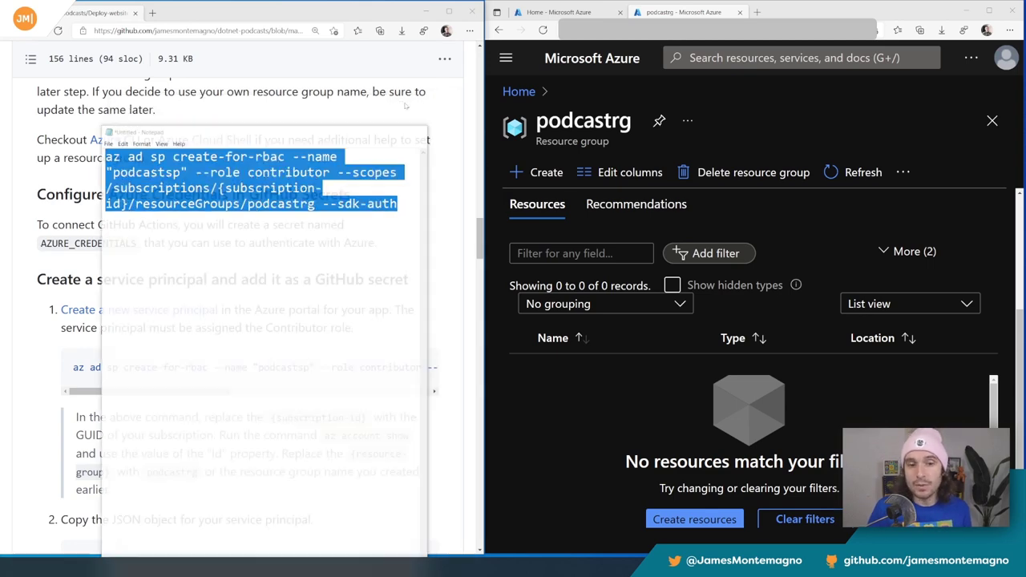
scroll(240, 321, "down", 4)
scroll(240, 320, "down", 1)
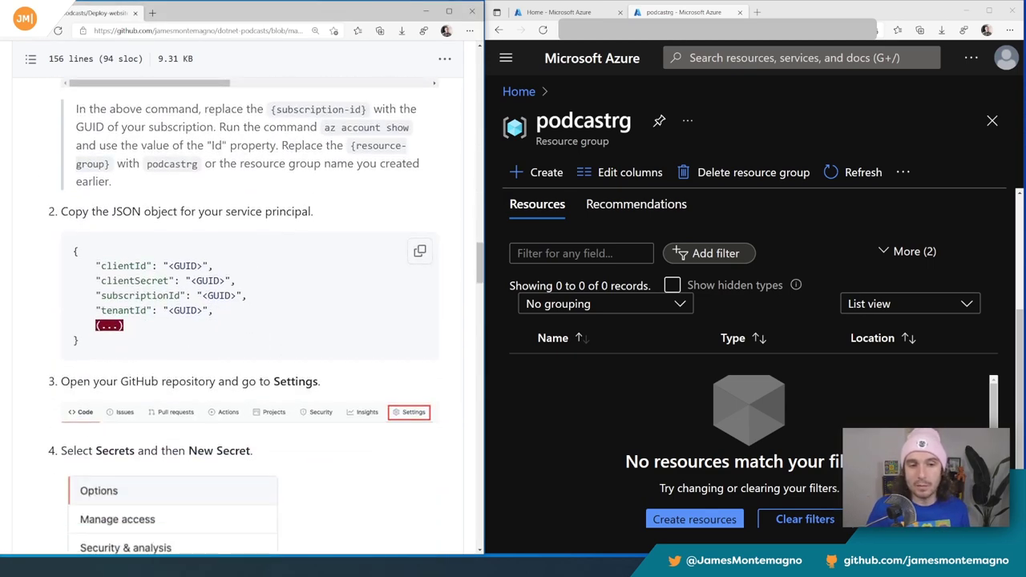
Load the Deploy-websites-services guide URL in a new tab of the right-hand browser
left_click_drag(96, 265, 146, 347)
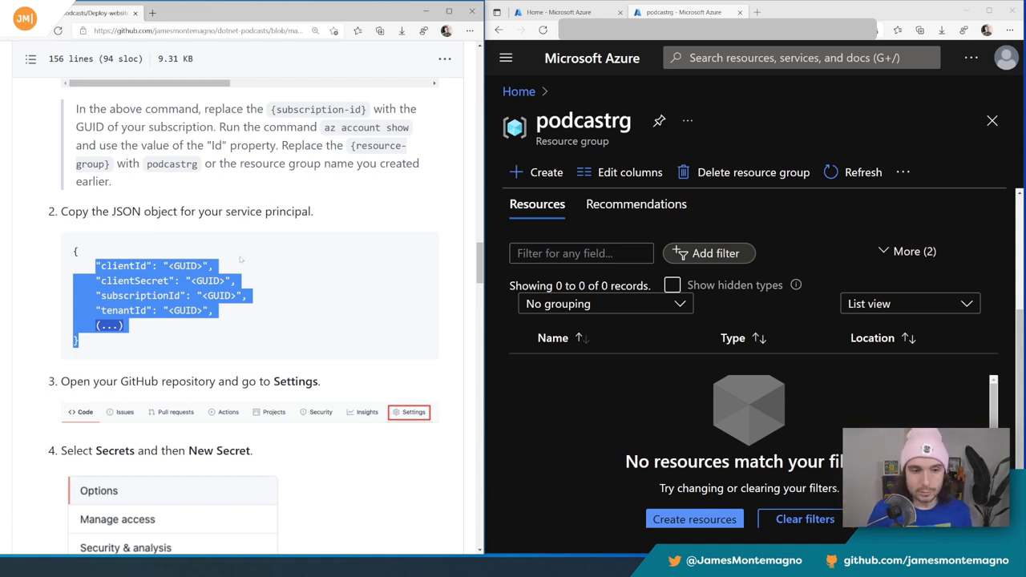
scroll(241, 259, "down", 3)
left_click(206, 30)
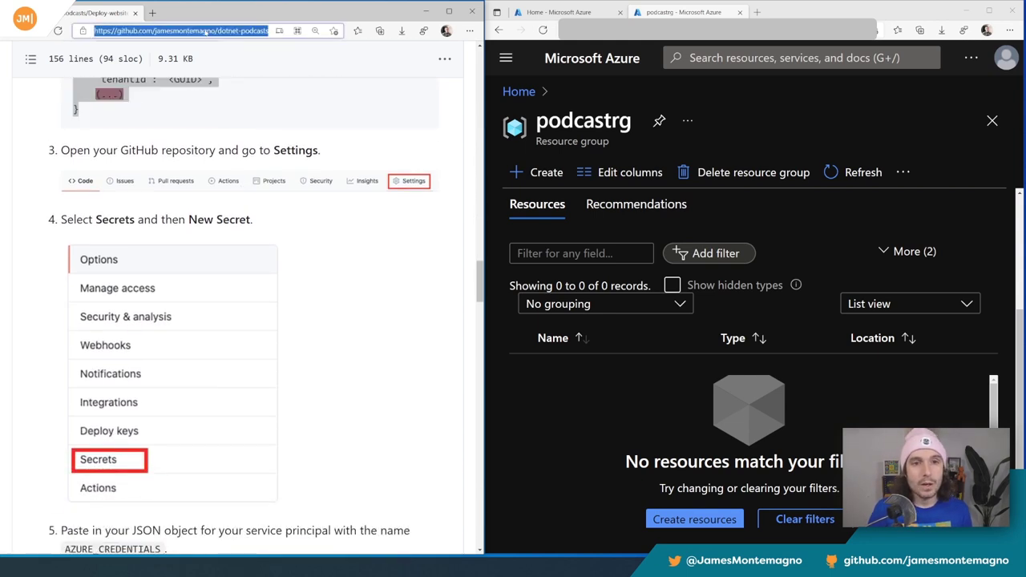
scroll(204, 325, "down", 2)
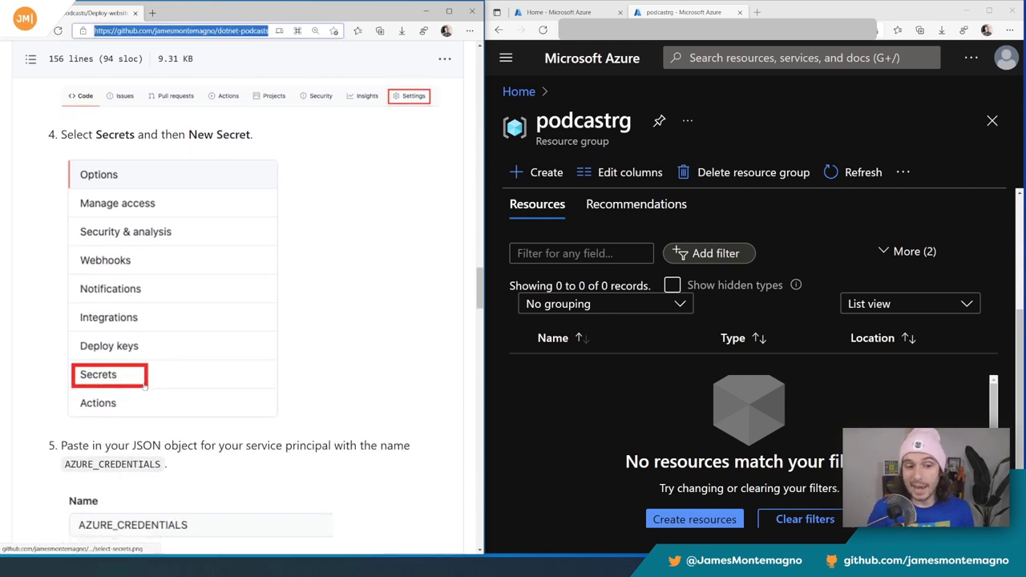
scroll(148, 380, "down", 1)
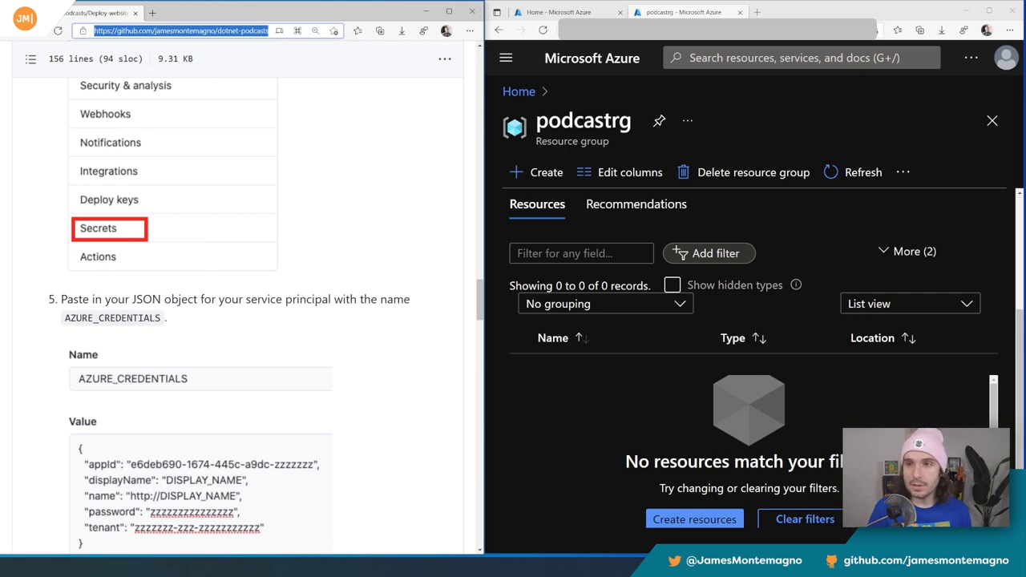
key("ctrl+c")
left_click(757, 12)
key("ctrl+v")
key("Return")
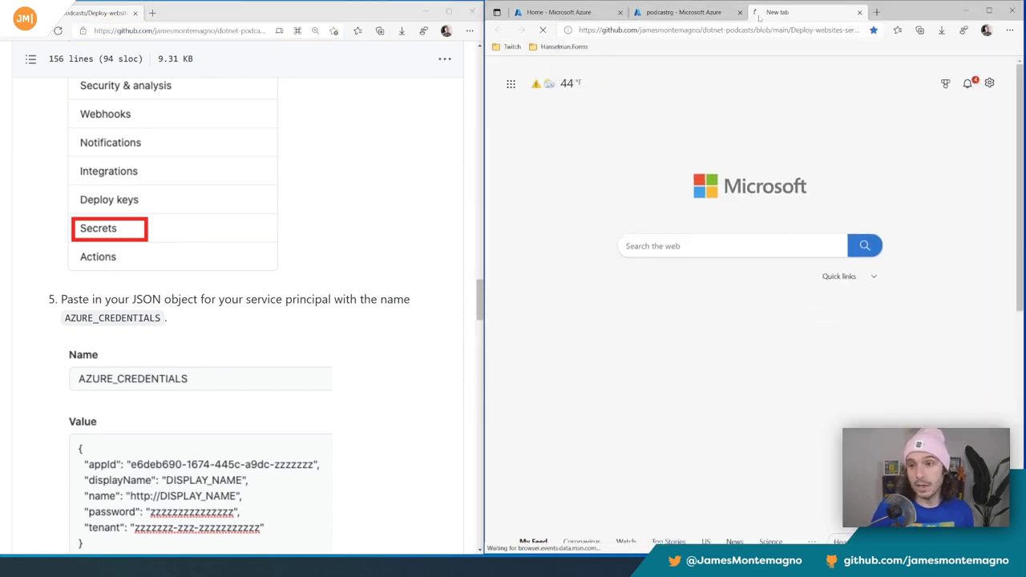
Start a new repository secret from the fork's Settings > Actions secrets
left_click(985, 166)
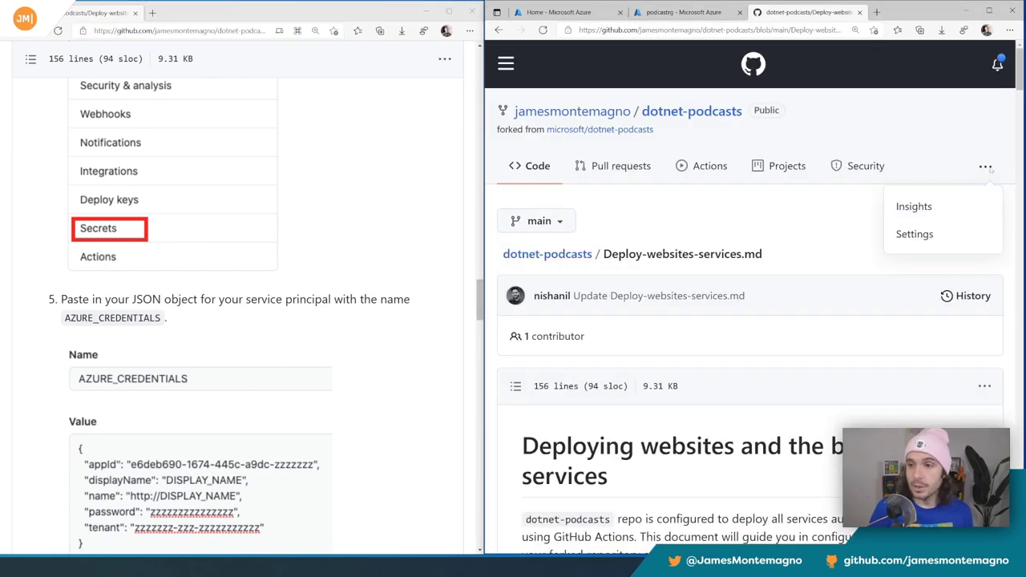
left_click(930, 233)
scroll(546, 338, "down", 3)
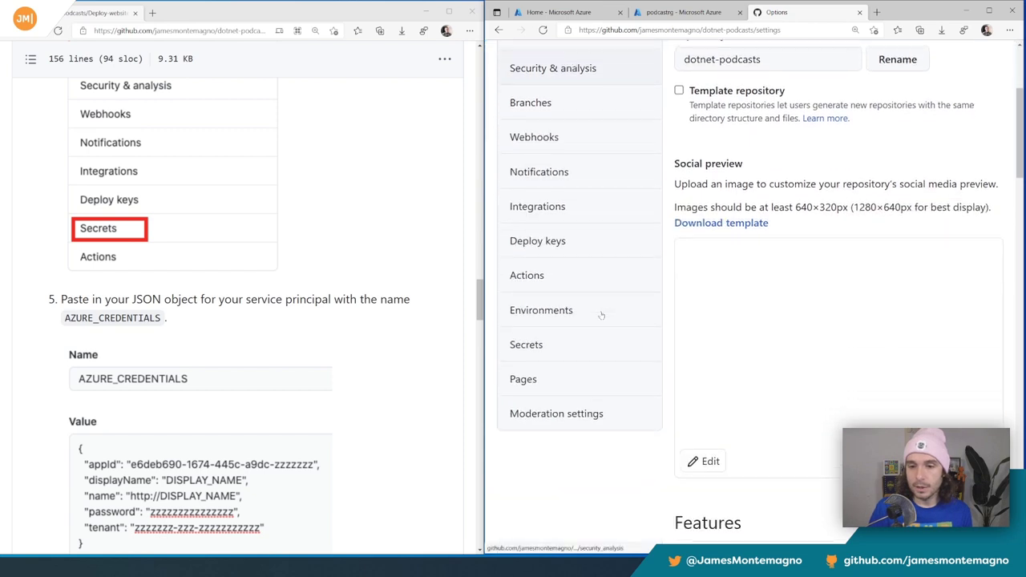
left_click(545, 339)
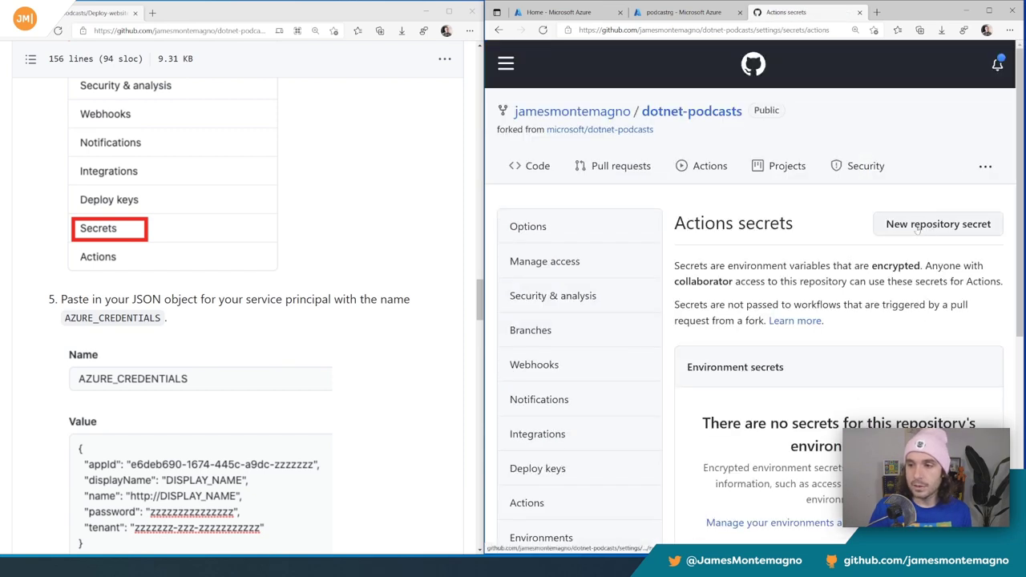
left_click(919, 231)
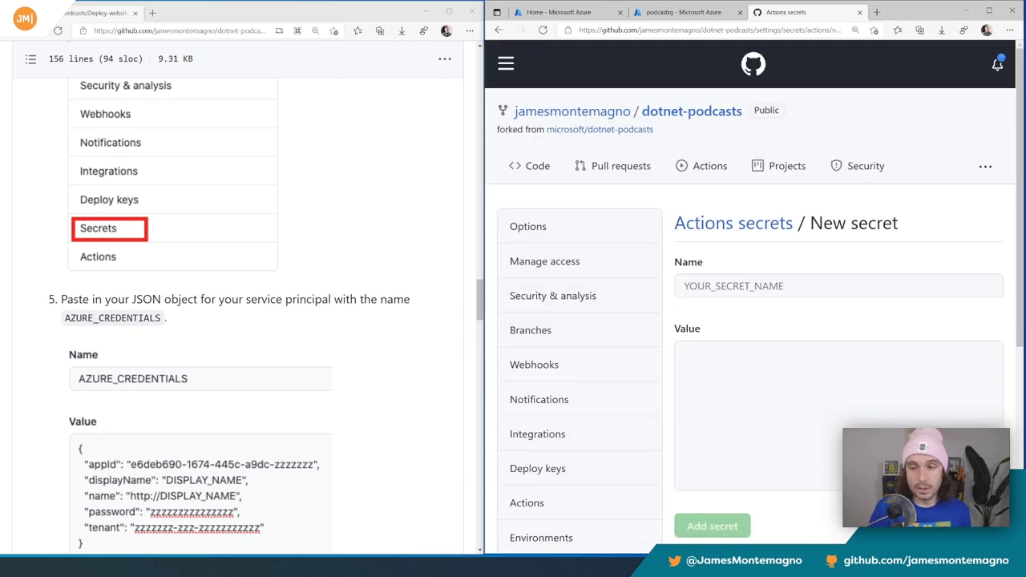
left_click(684, 285)
key("Tab")
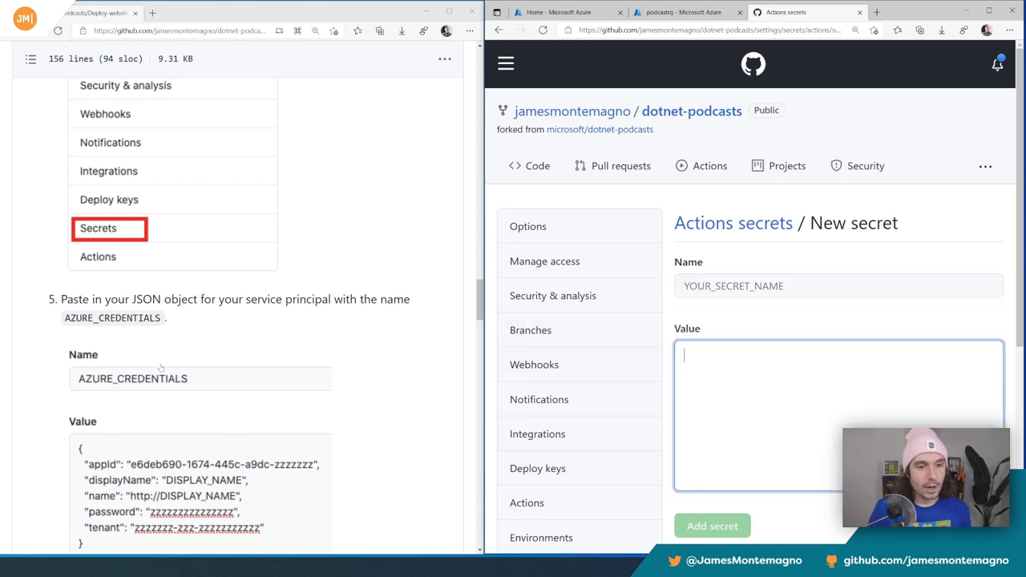
Save secret AZURE_CREDENTIALS with the service principal JSON as its value
left_click_drag(162, 319, 64, 318)
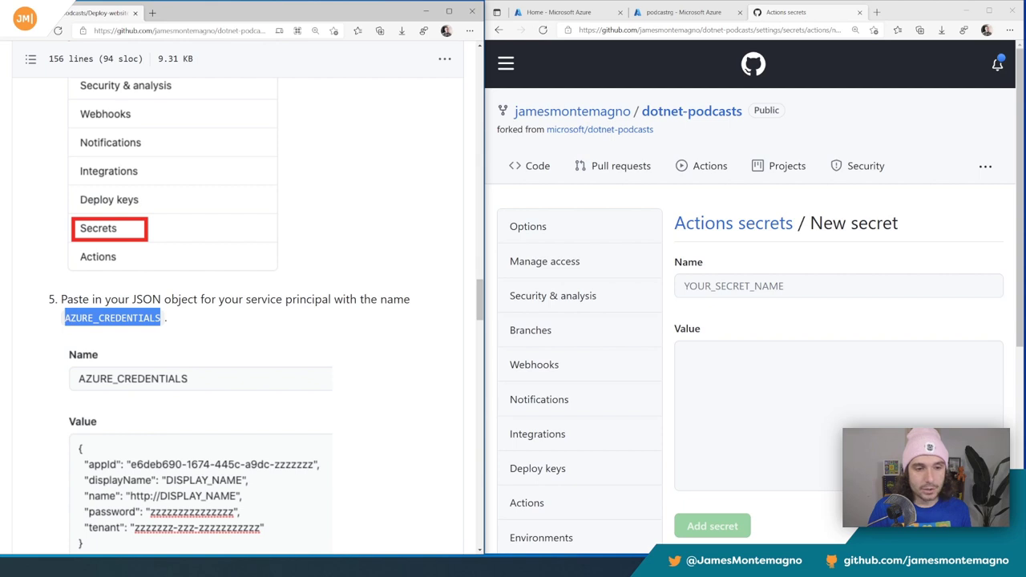
left_click(742, 287)
key("ctrl+v")
left_click(769, 263)
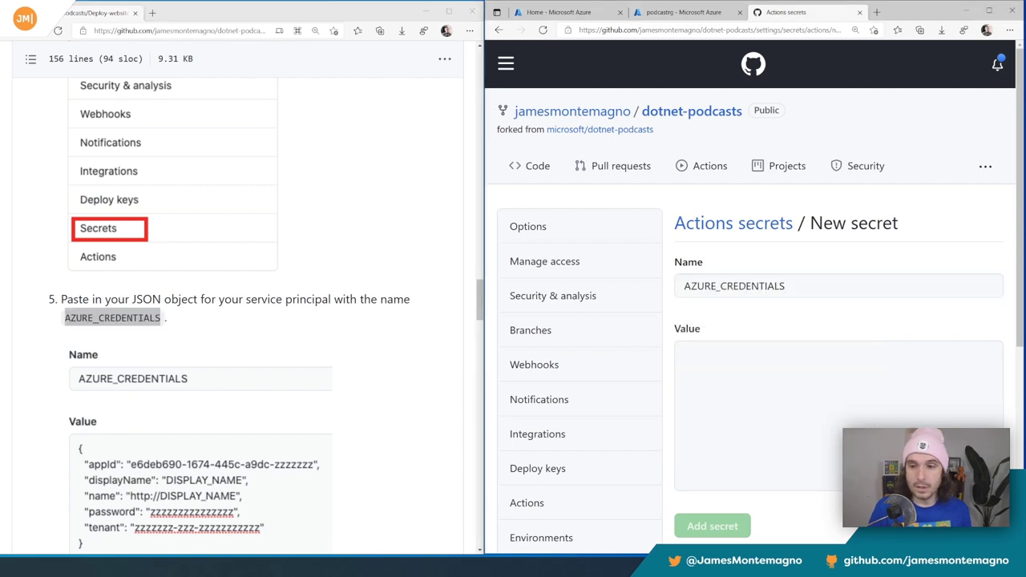
left_click(722, 377)
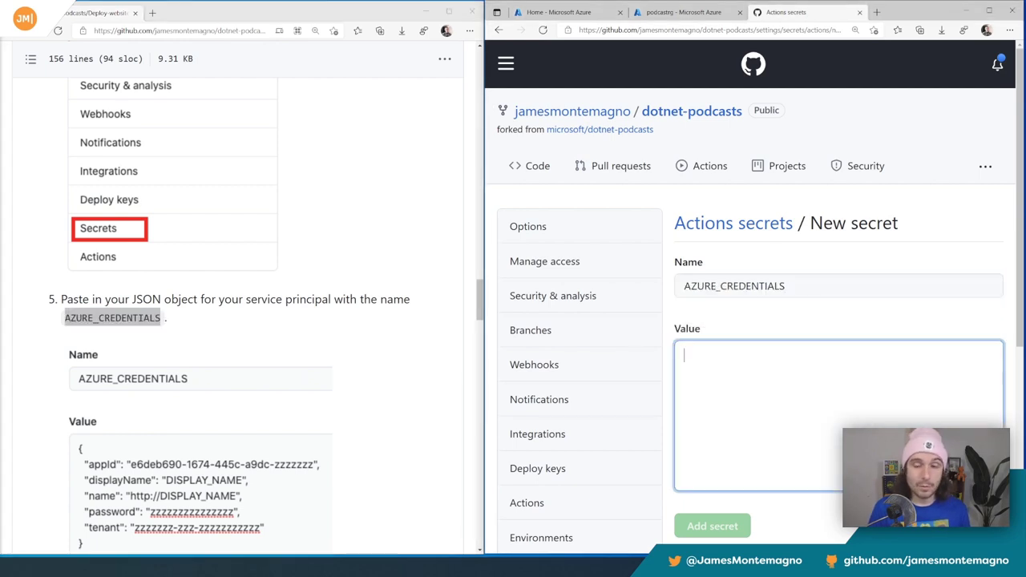
scroll(754, 321, "down", 2)
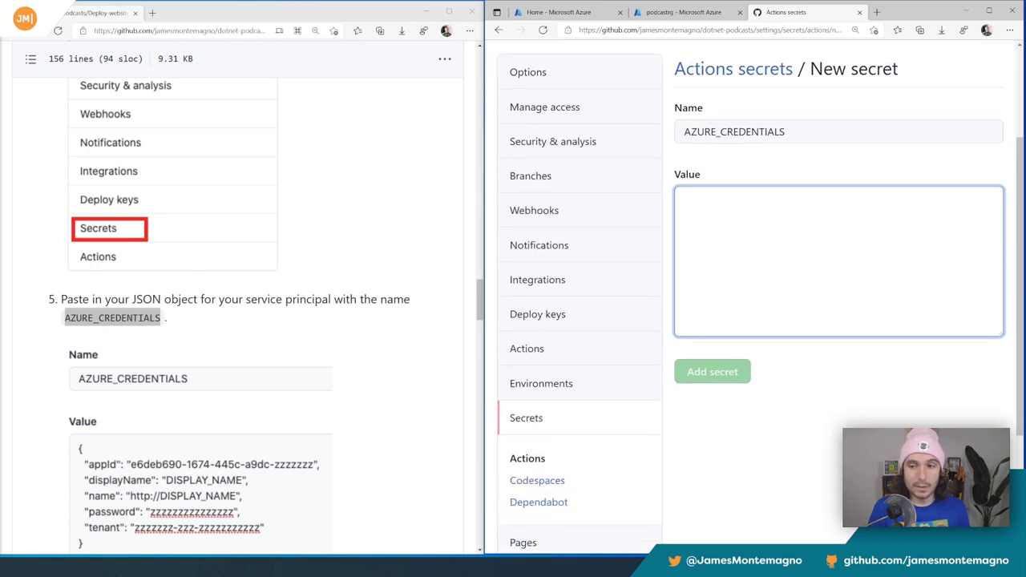
key("ctrl+v")
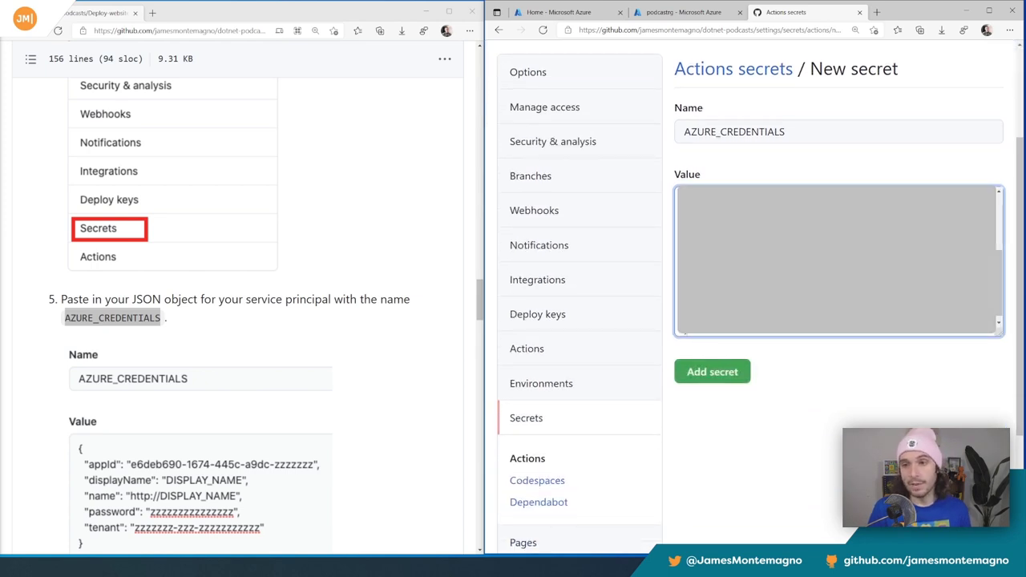
left_click(728, 367)
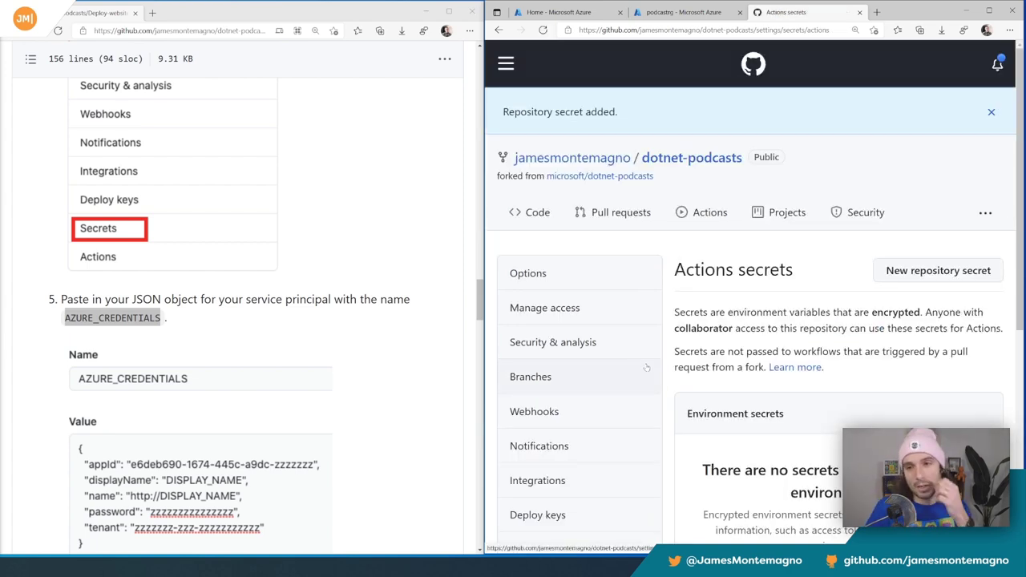
Start another repository secret named AZURE_RESOURCE_GROUP_NAME
scroll(405, 370, "down", 2)
scroll(401, 372, "down", 5)
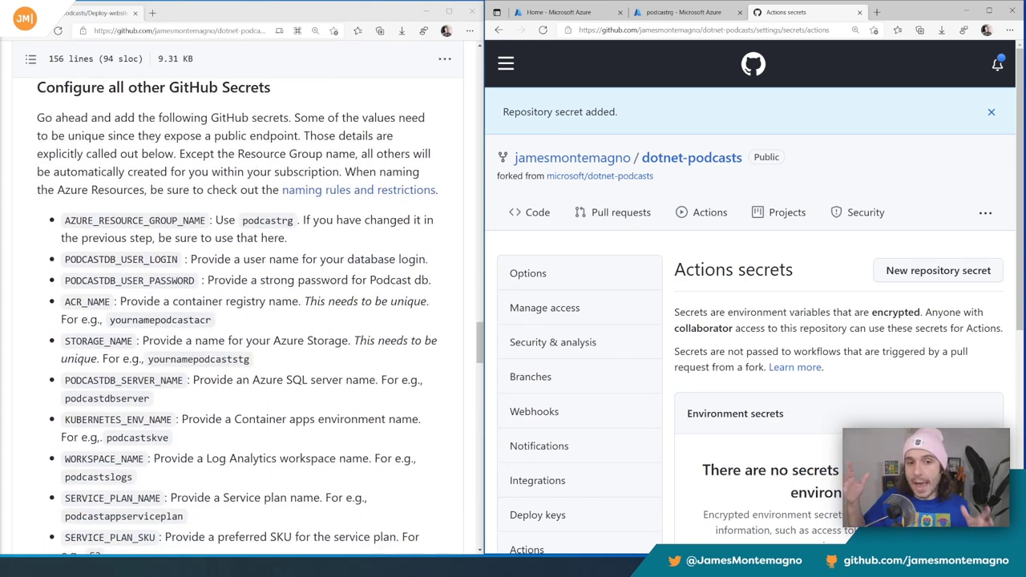
scroll(238, 316, "down", 2)
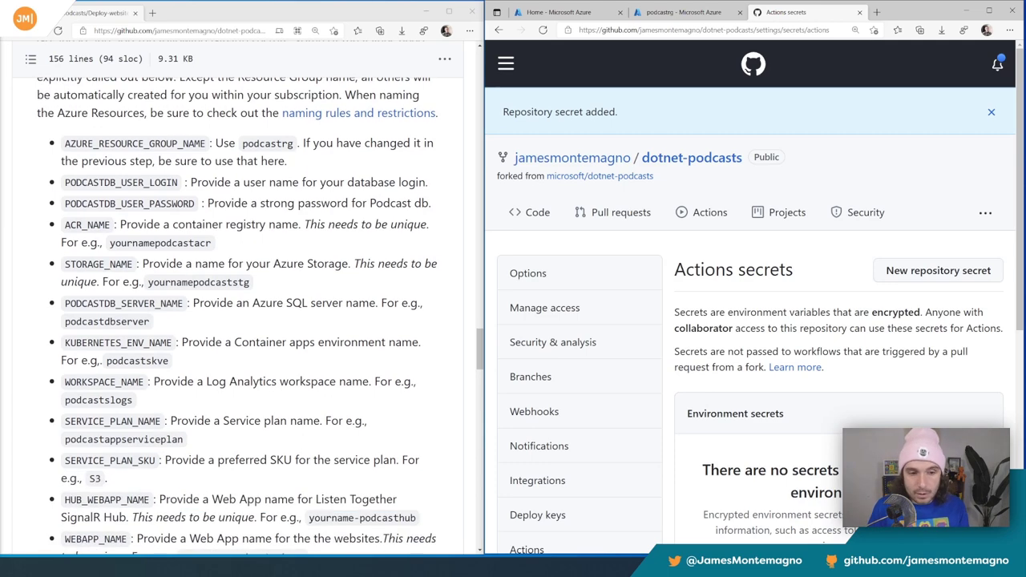
scroll(237, 305, "up", 1)
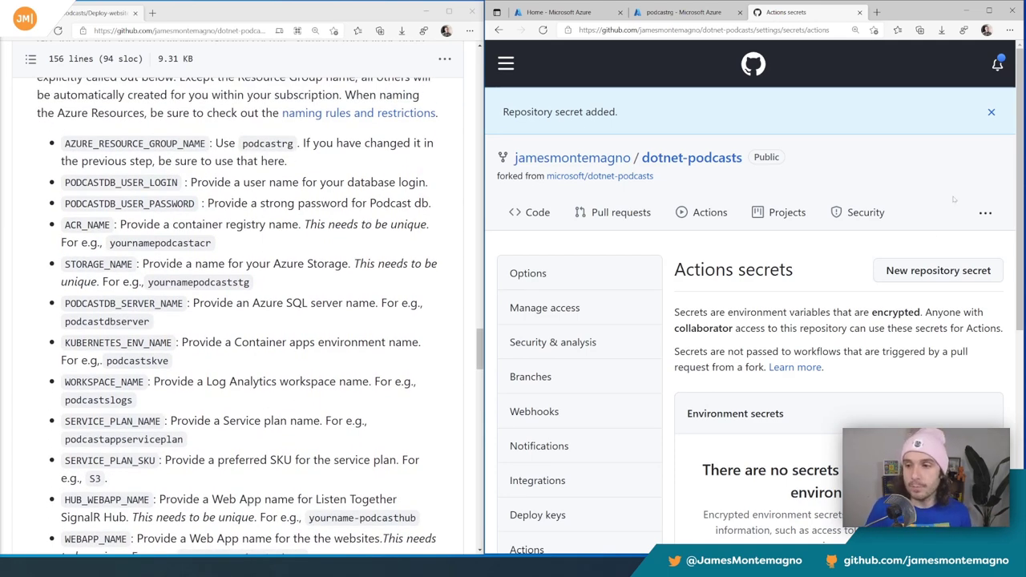
left_click(938, 271)
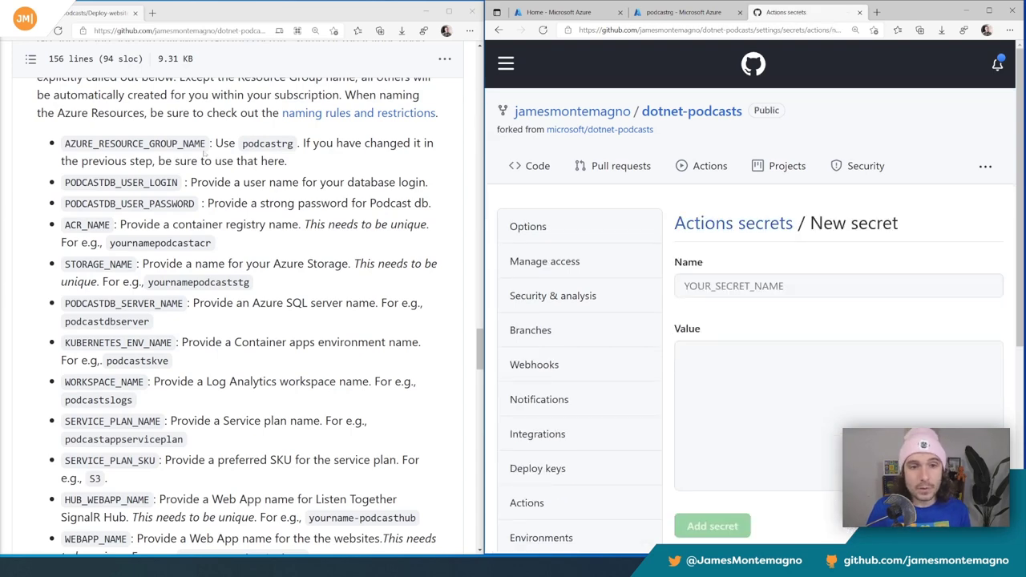
left_click_drag(205, 146, 63, 145)
left_click(834, 286)
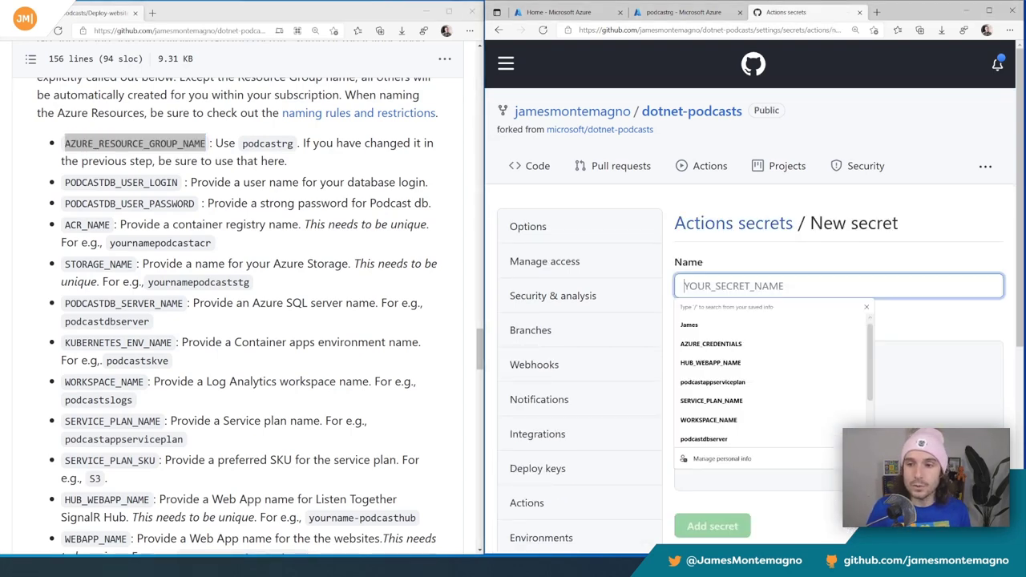
key("ctrl+v")
Give AZURE_RESOURCE_GROUP_NAME the value podcastrg and save the secret
double_click(268, 144)
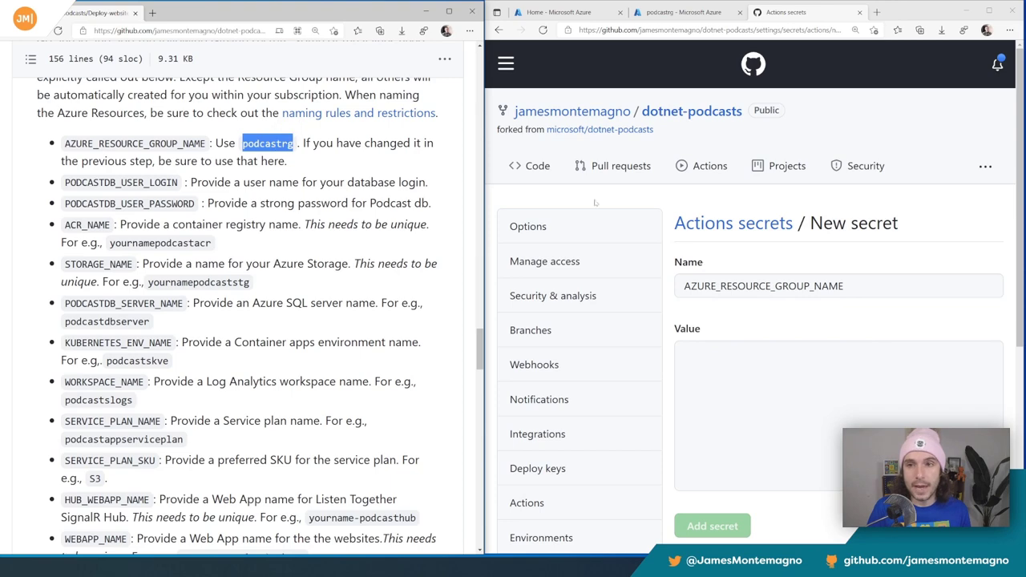
left_click(802, 377)
key("ctrl+v")
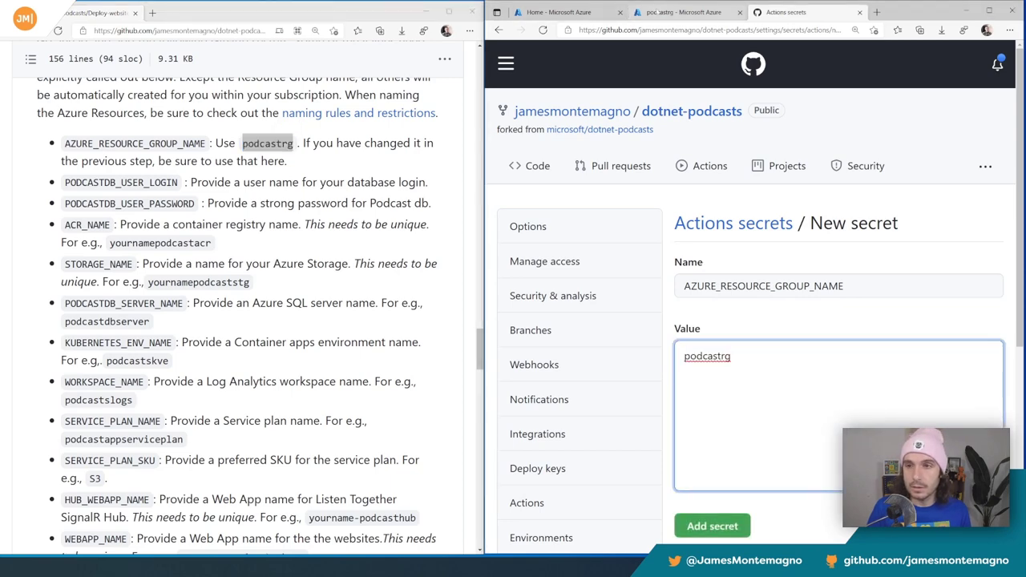
left_click(657, 13)
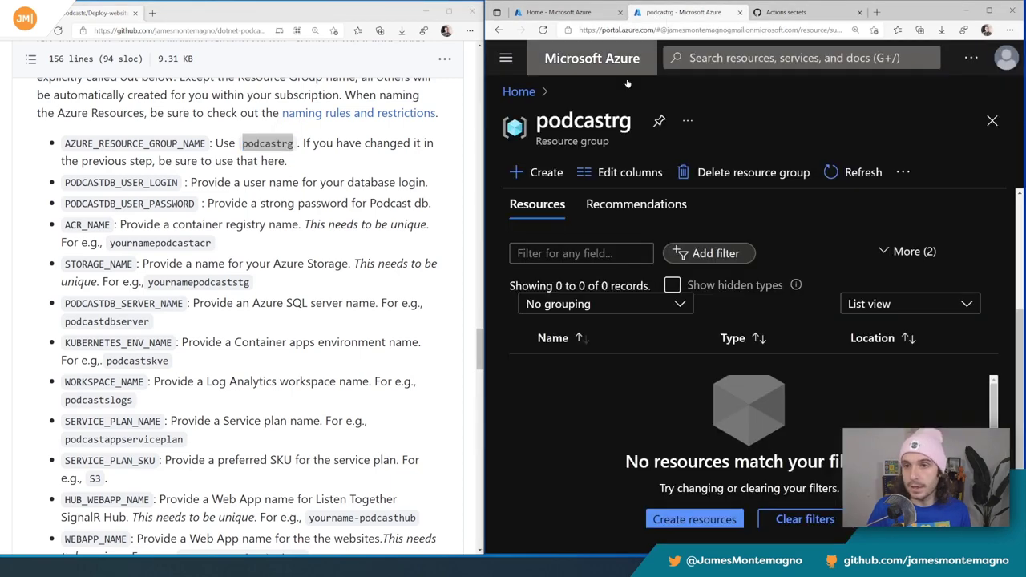
left_click(786, 12)
left_click_drag(731, 356, 664, 361)
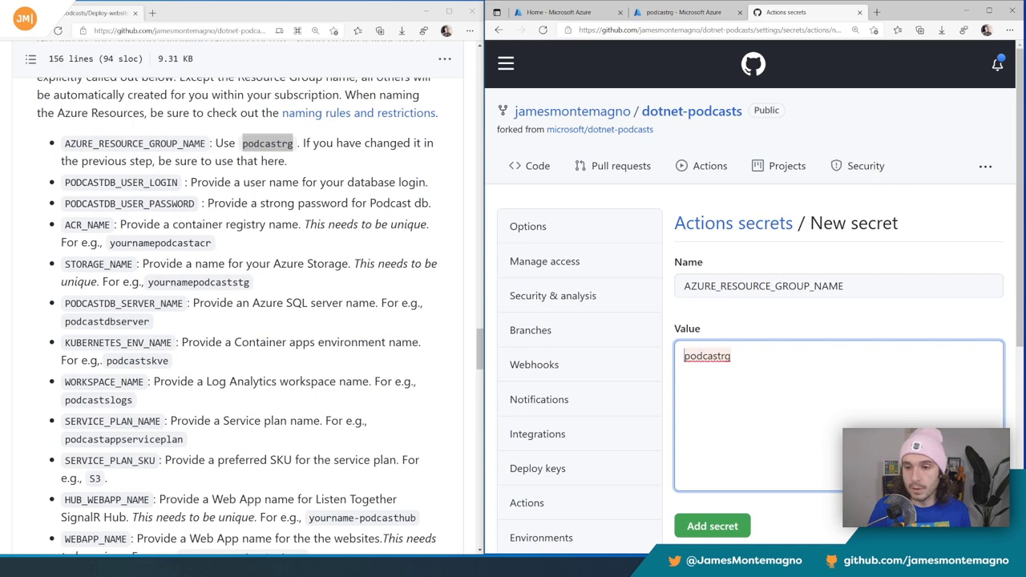
left_click(724, 525)
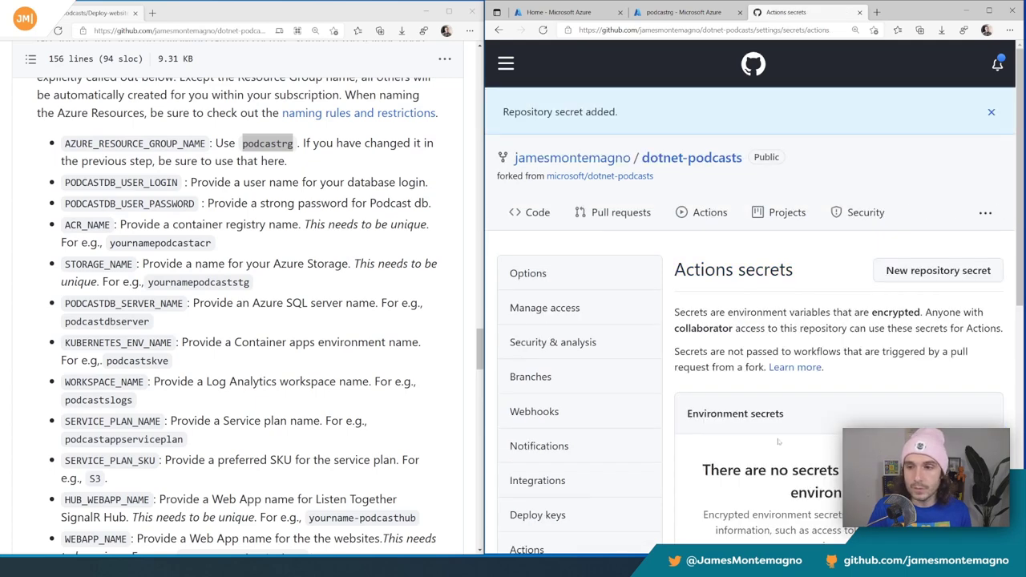
Add secret PODCASTDB_USER_LOGIN holding the database login name
left_click(928, 270)
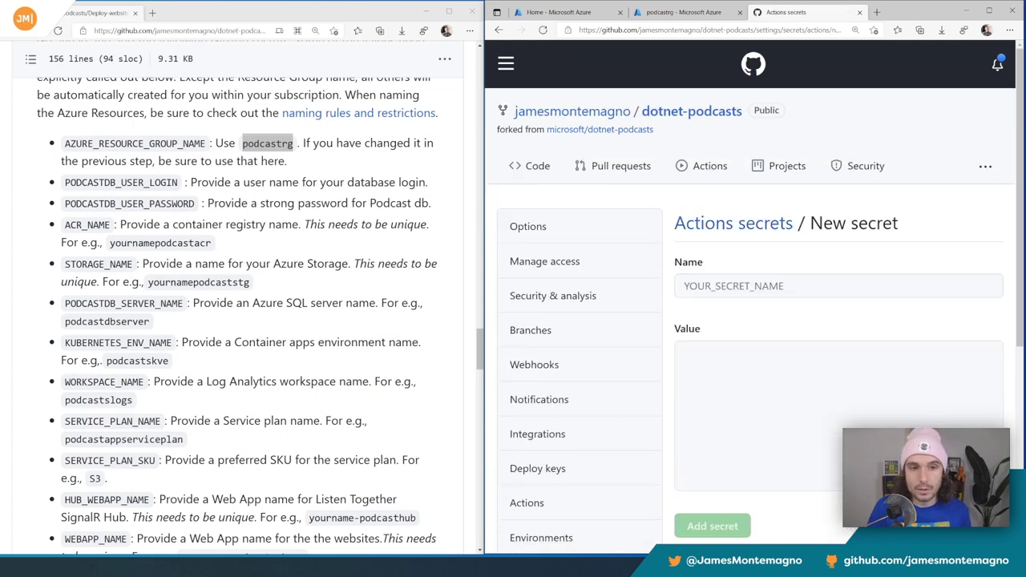
left_click_drag(181, 182, 64, 182)
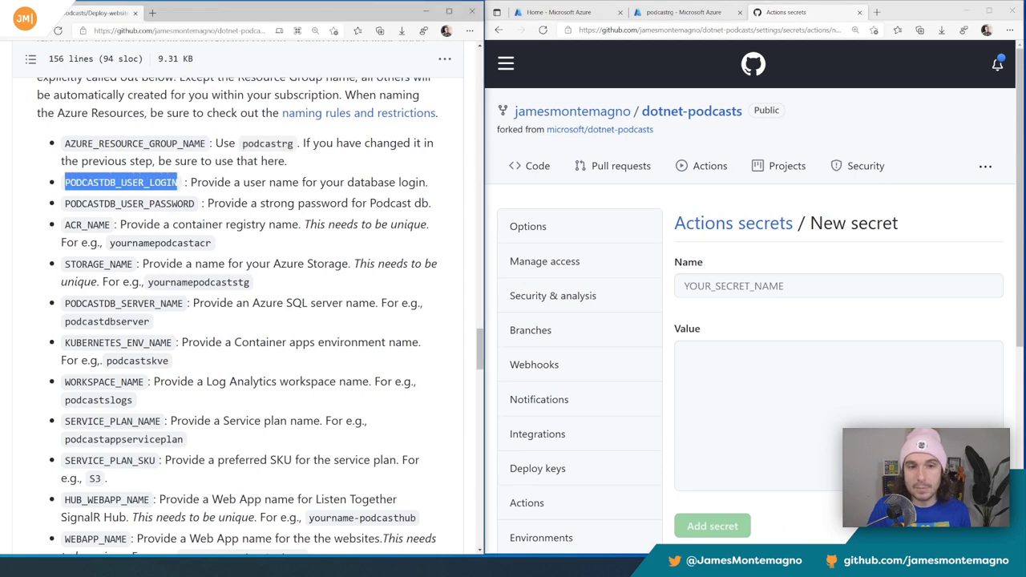
key("ctrl+c")
left_click(838, 285)
key("ctrl+v")
left_click(684, 355)
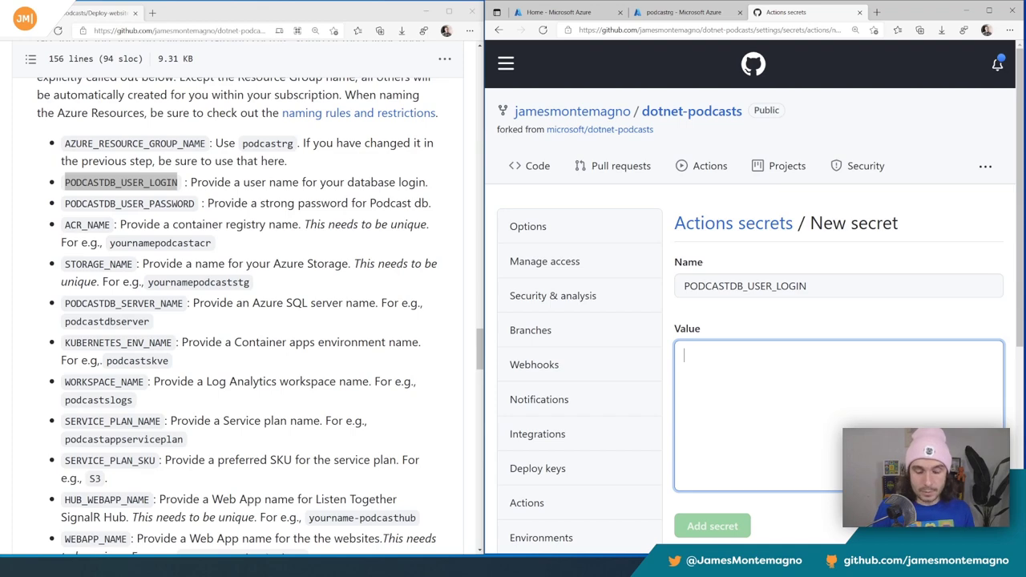
type("james")
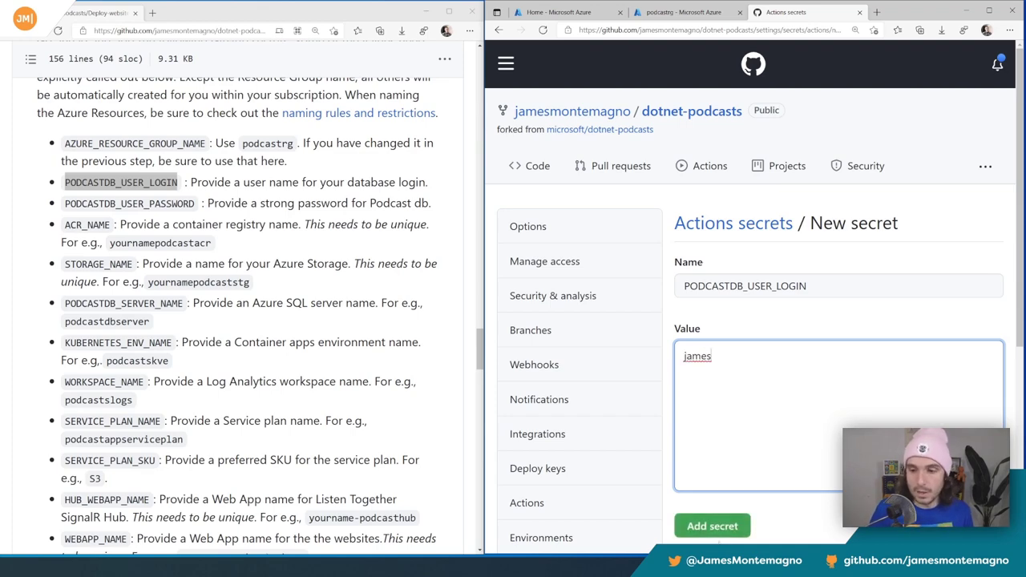
left_click(685, 526)
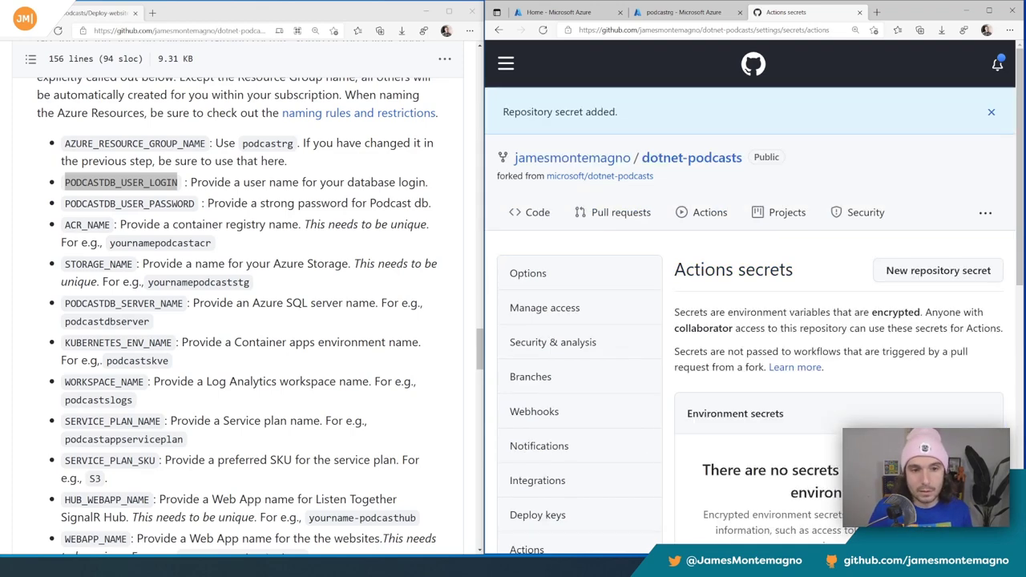
left_click_drag(195, 203, 64, 204)
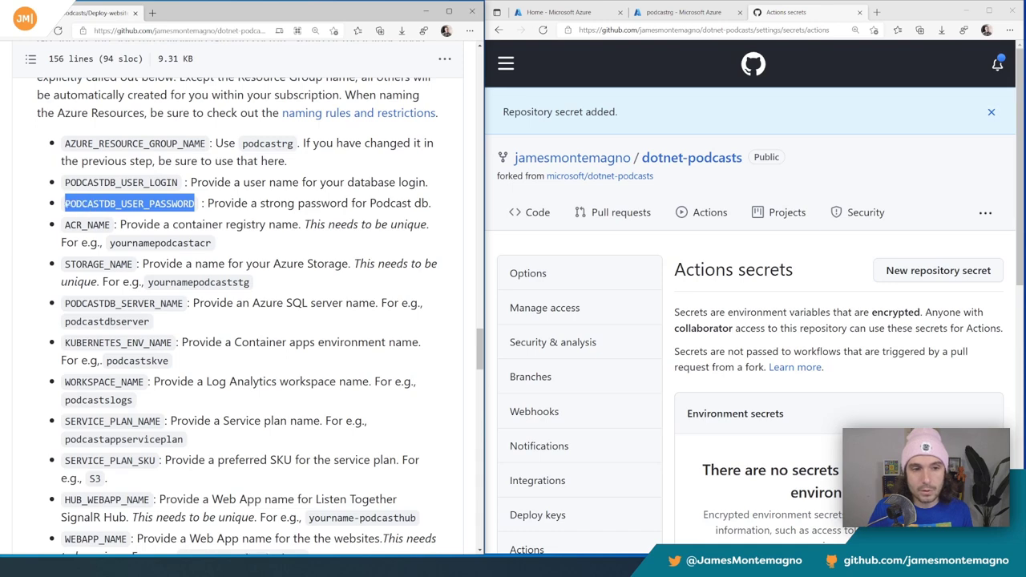
left_click(926, 277)
left_click(826, 409)
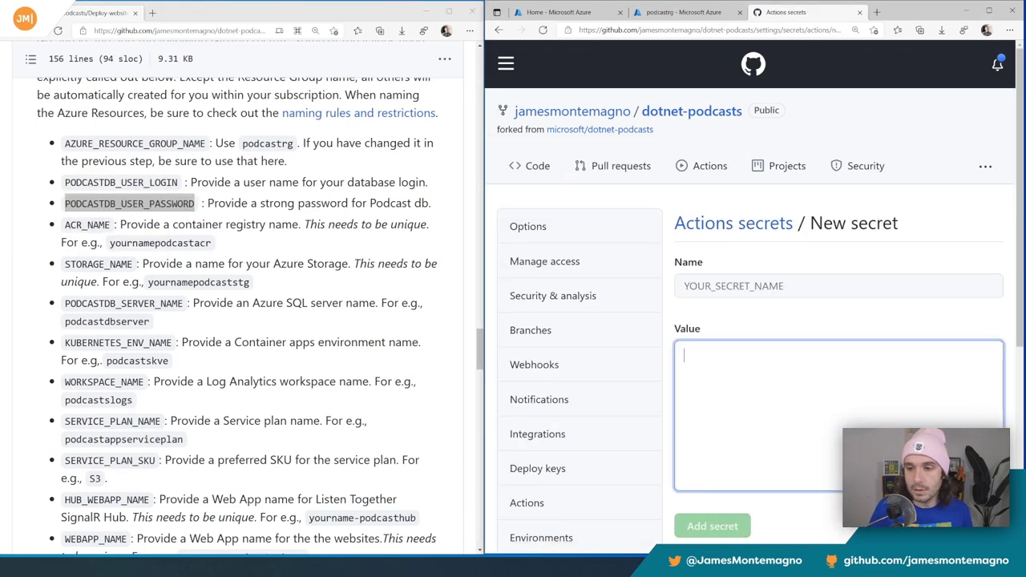
key("ctrl+v")
key("shift+Tab")
key("ctrl+v")
key("Tab")
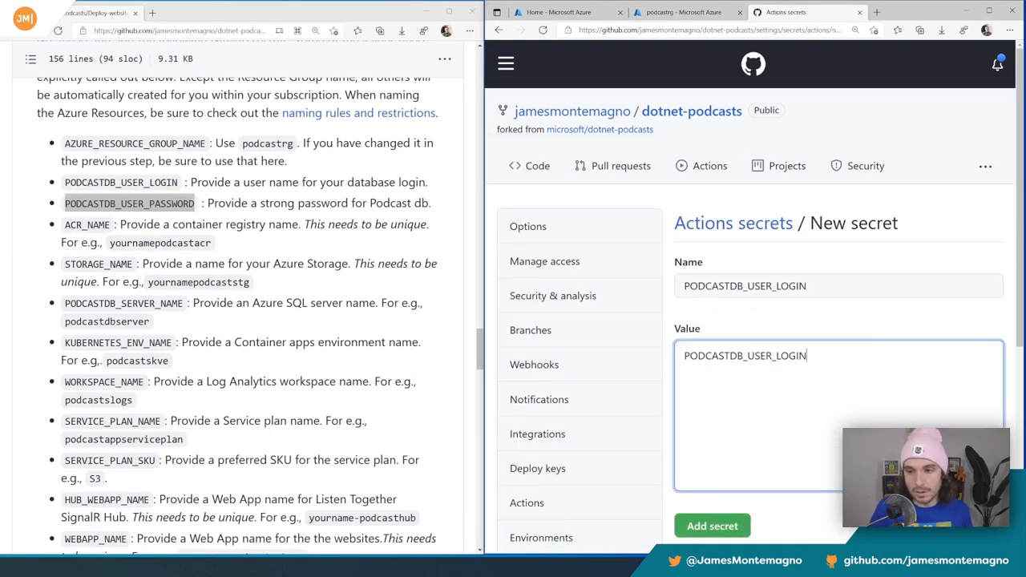
key("ctrl+a")
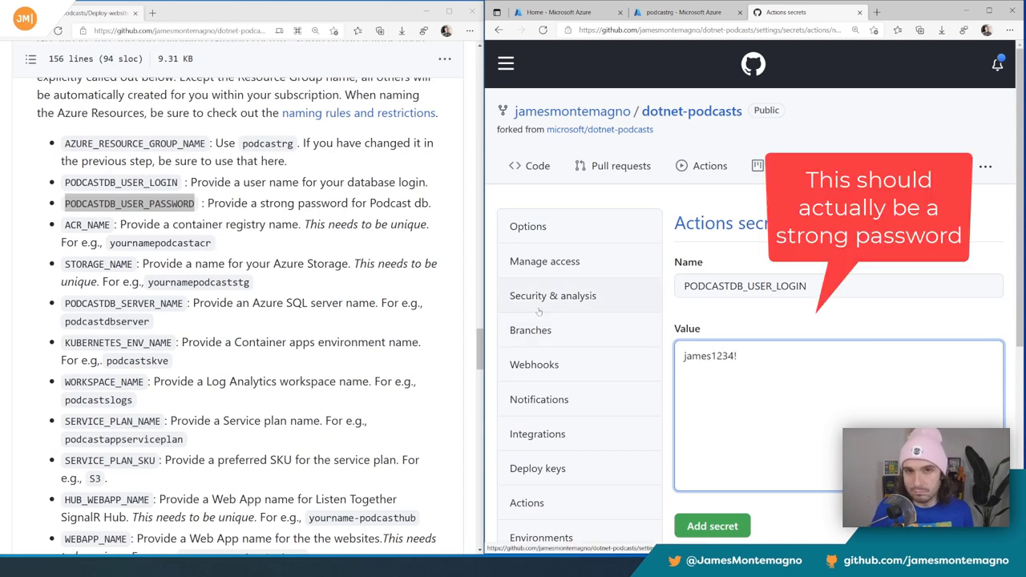
left_click(712, 526)
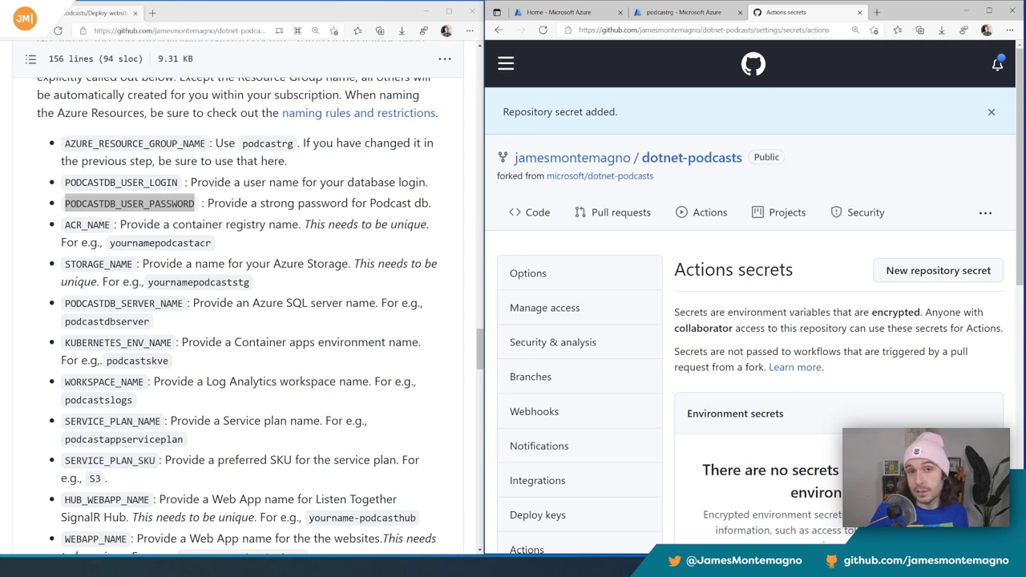
Start a new repository secret named ACR_NAME
scroll(846, 300, "down", 2)
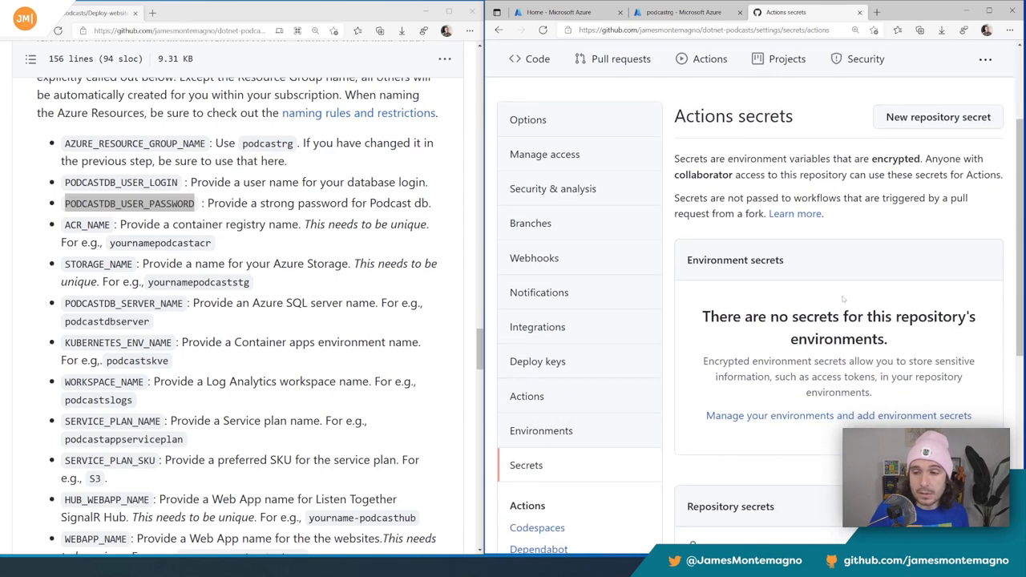
left_click(916, 117)
left_click_drag(111, 225, 64, 225)
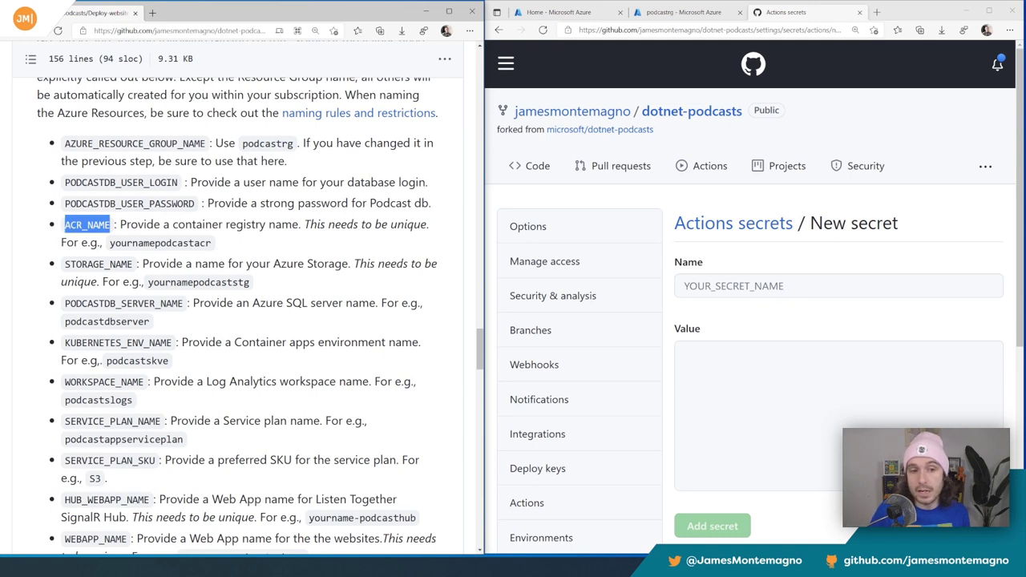
left_click(775, 287)
key("ctrl+v")
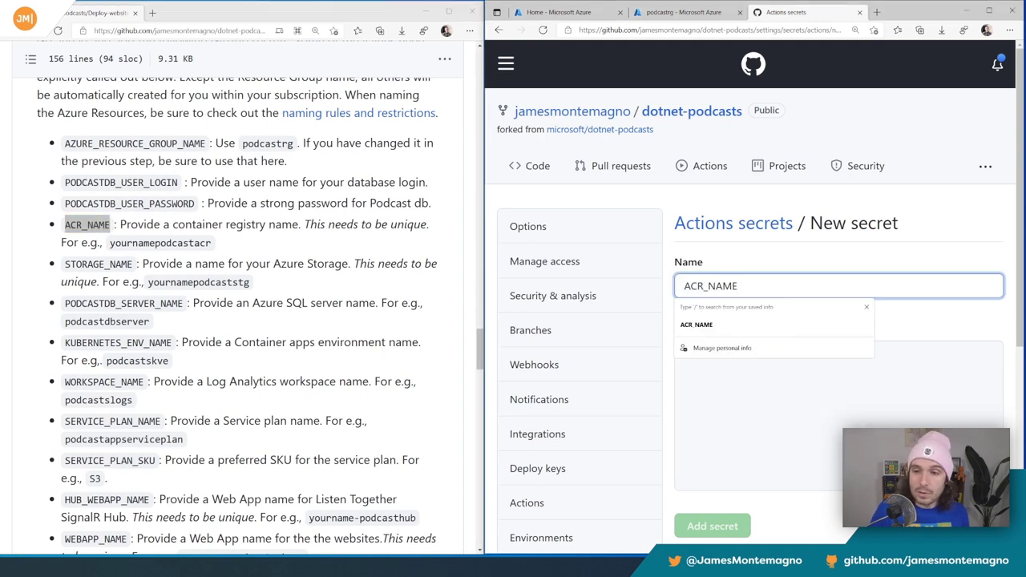
left_click(758, 377)
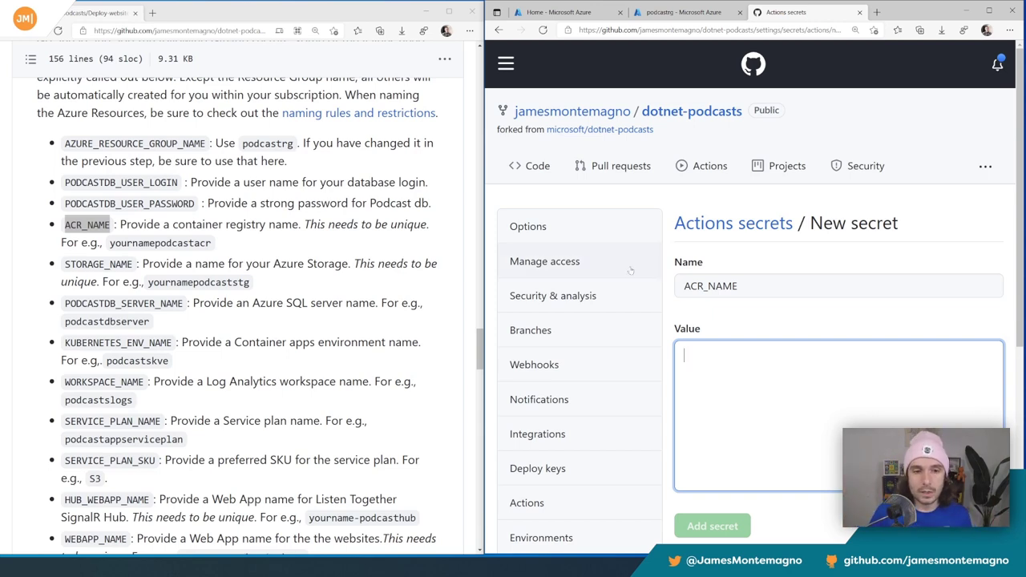
Set ACR_NAME to yournamepodcastacr plus a unique suffix and save it
left_click_drag(214, 242, 110, 243)
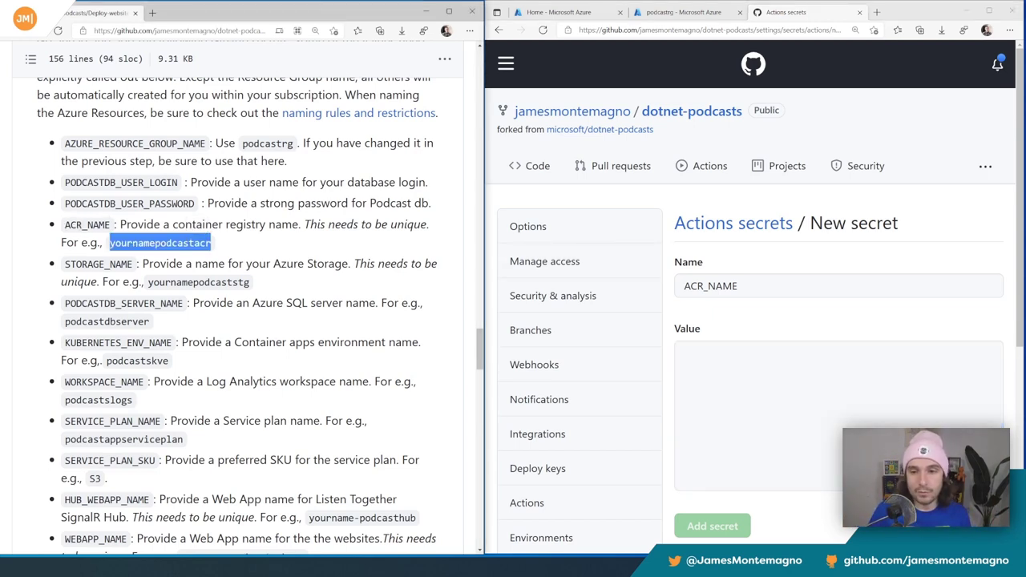
key("ctrl+c")
key("alt+Tab")
key("ctrl+v")
type("james12")
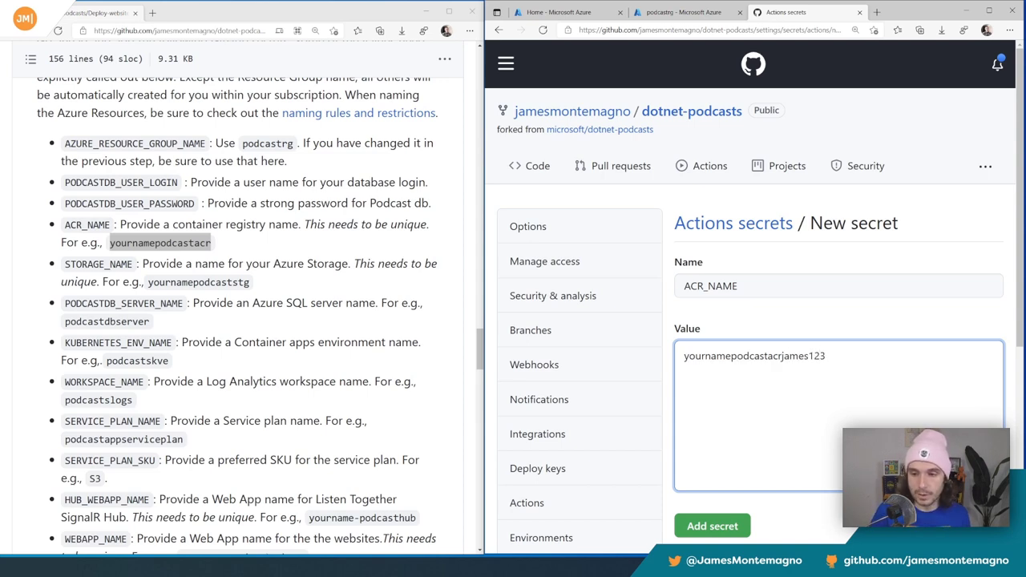
left_click(720, 526)
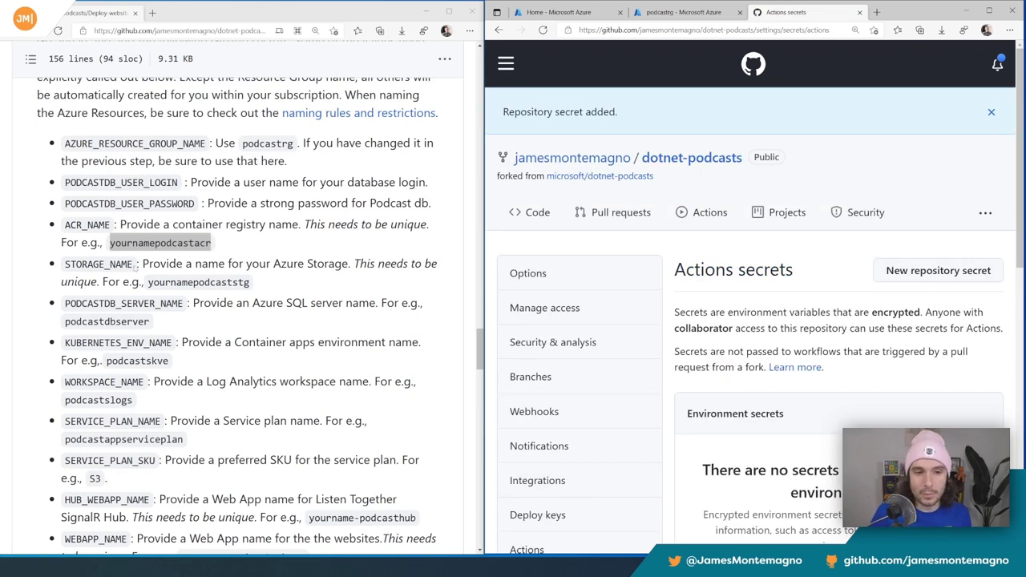
double_click(98, 263)
Start a new repository secret named STORAGE_NAME, correcting a wrong paste
right_click(80, 242)
left_click(96, 246)
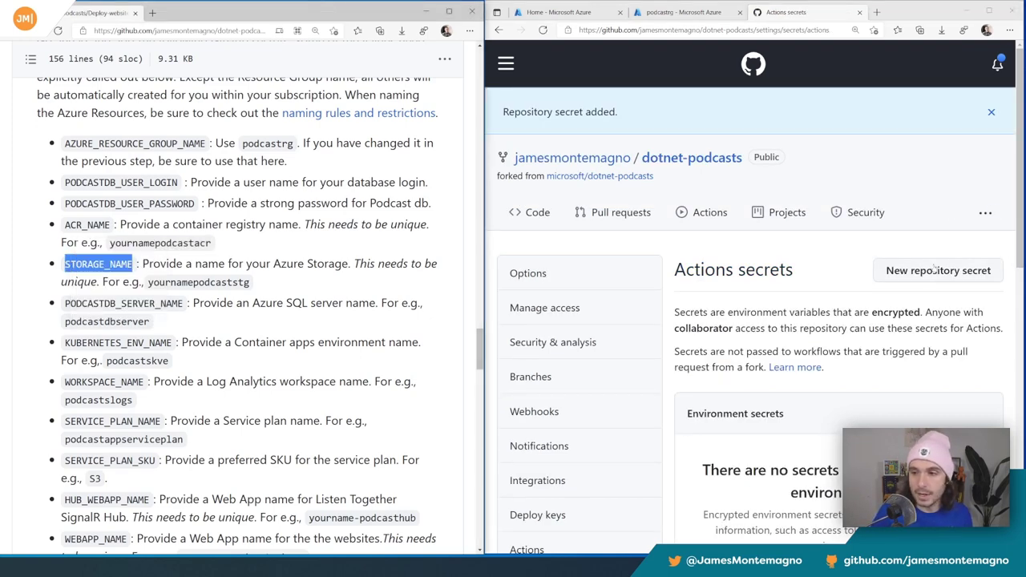
left_click(930, 272)
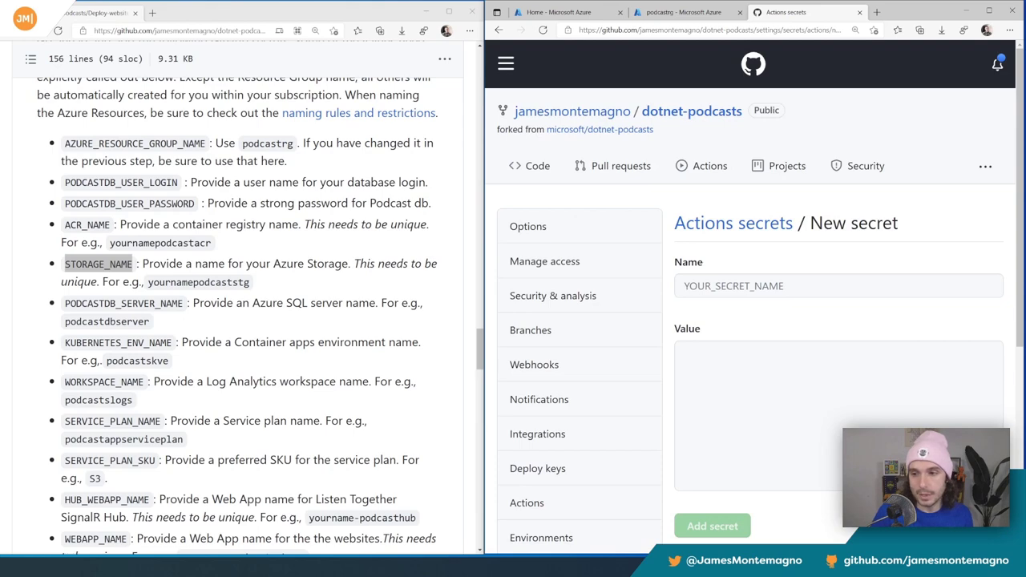
key("ctrl+v")
key("ctrl+z")
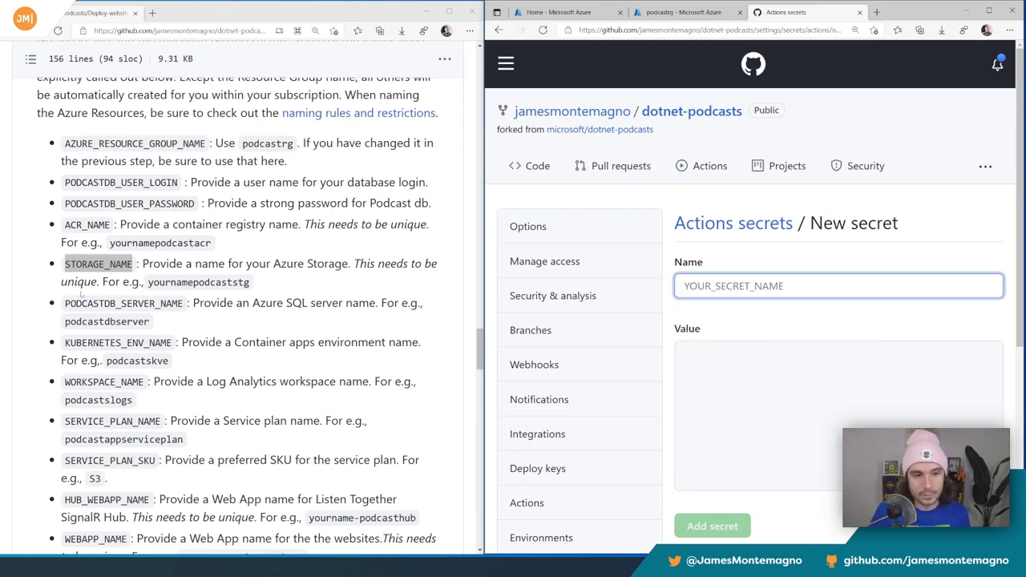
key("alt+Tab")
double_click(98, 264)
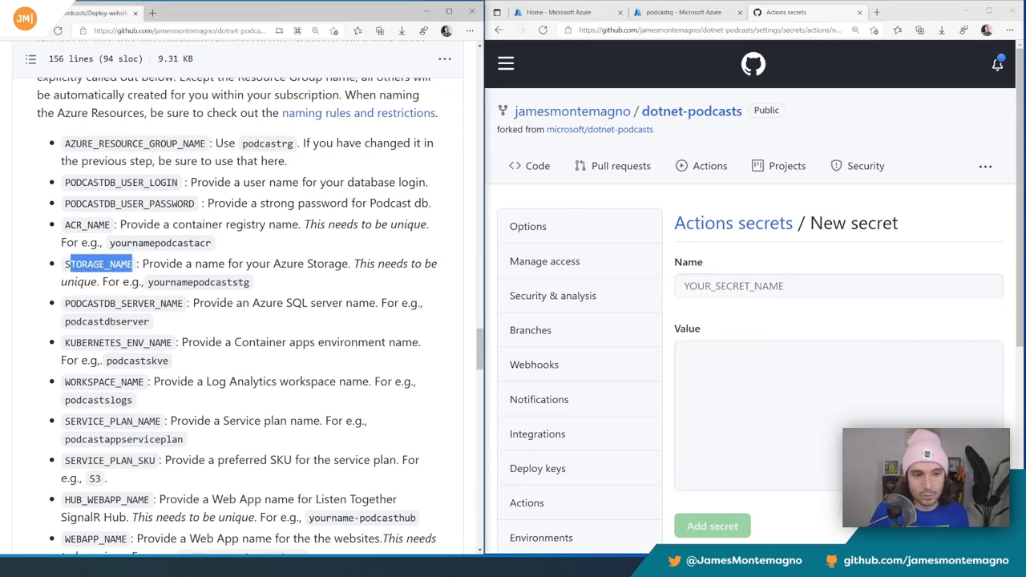
left_click(838, 357)
key("ctrl+v")
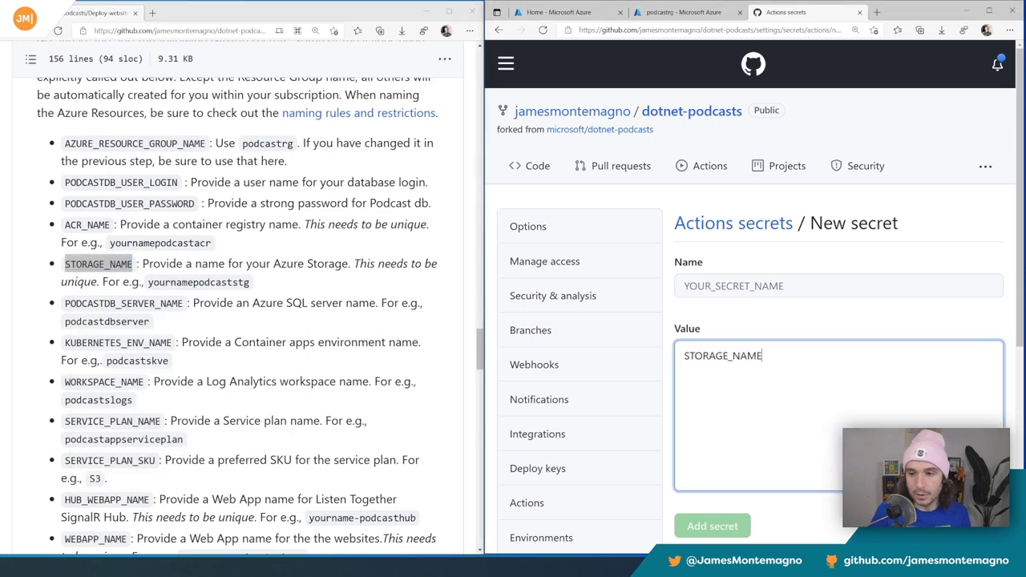
left_click(838, 286)
key("ctrl+v")
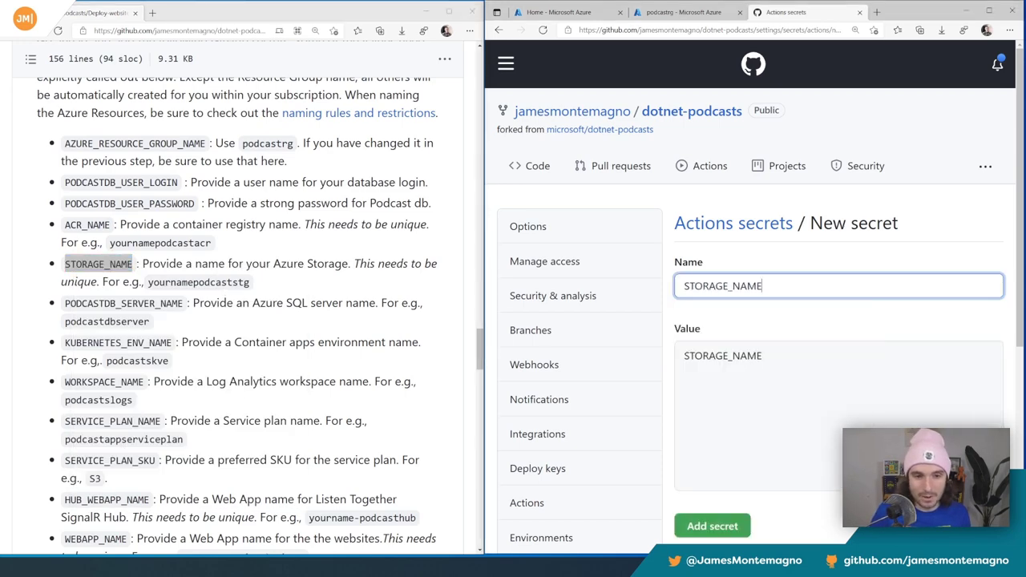
Set STORAGE_NAME to yournamepodcaststg plus a unique suffix and save it
double_click(198, 282)
key("ctrl+c")
left_click(838, 357)
key("ctrl+a")
key("ctrl+v")
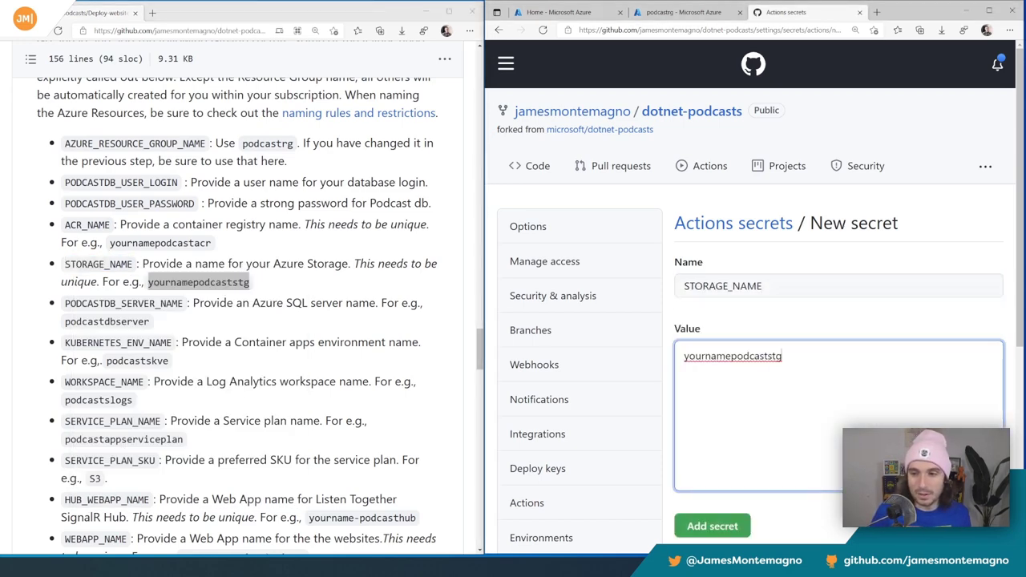
type("james123")
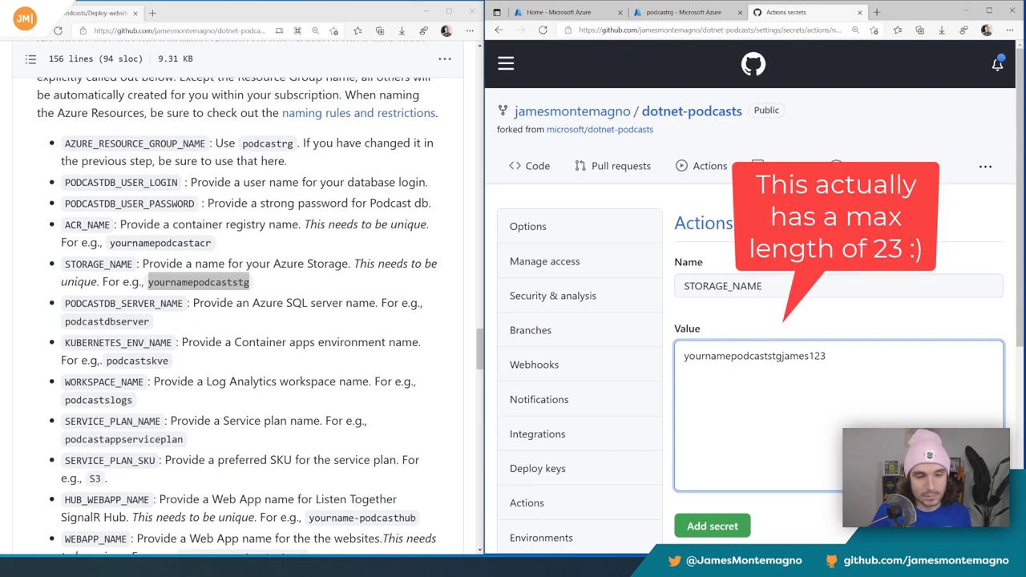
left_click(733, 527)
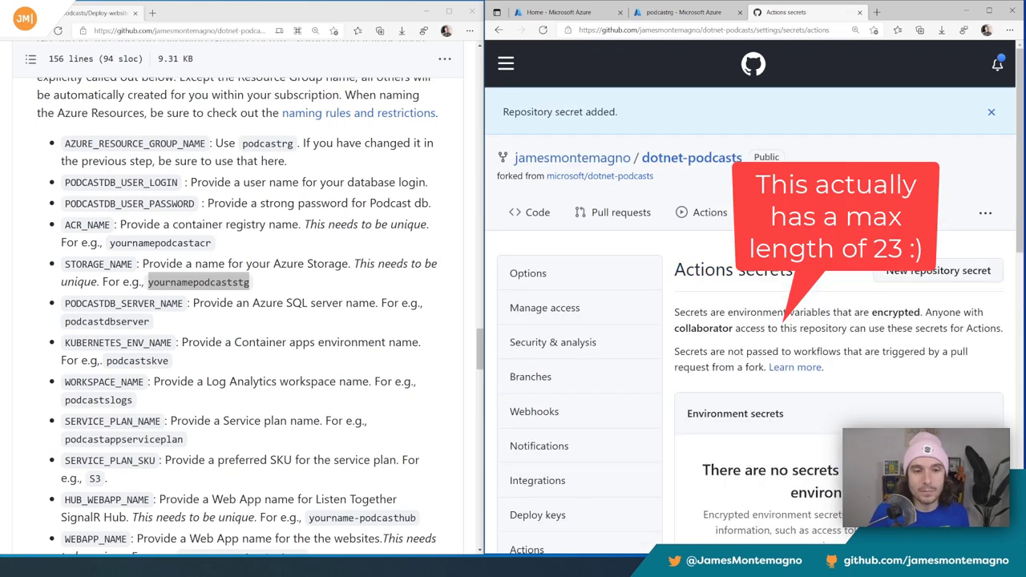
left_click_drag(183, 304, 65, 304)
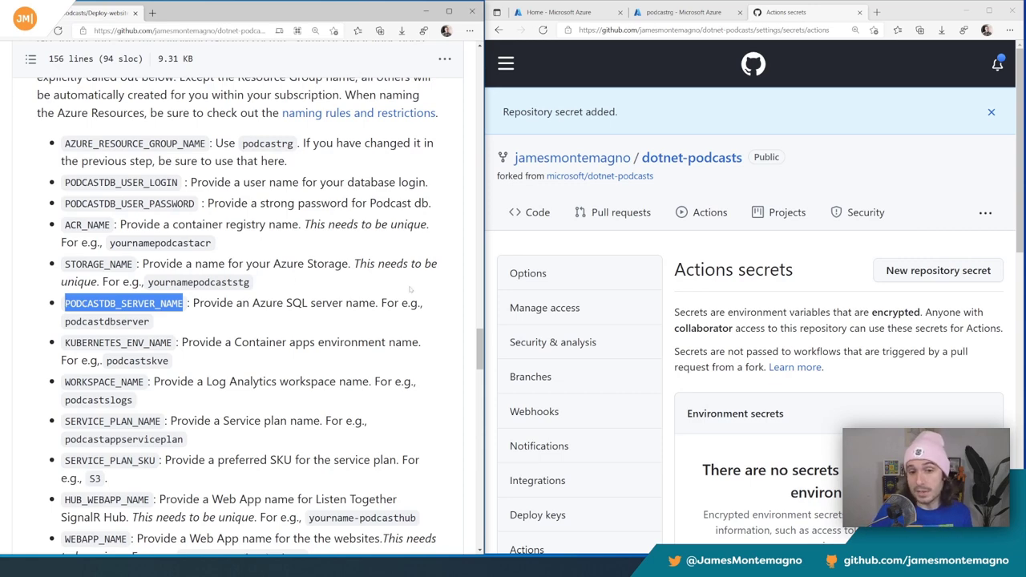
Add secret PODCASTDB_SERVER_NAME with the value podcastdbserver
key("ctrl+c")
left_click(907, 275)
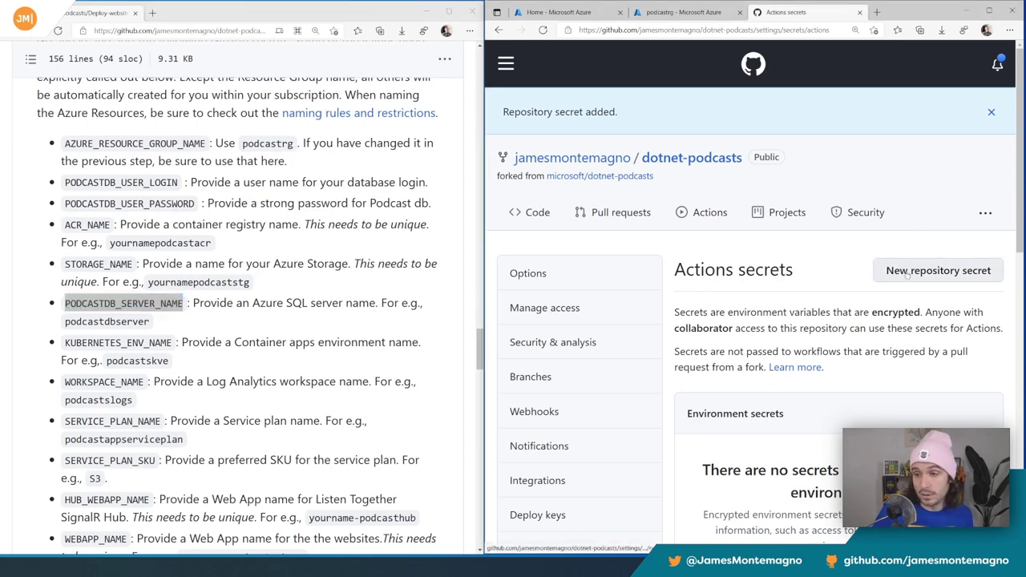
key("ctrl+v")
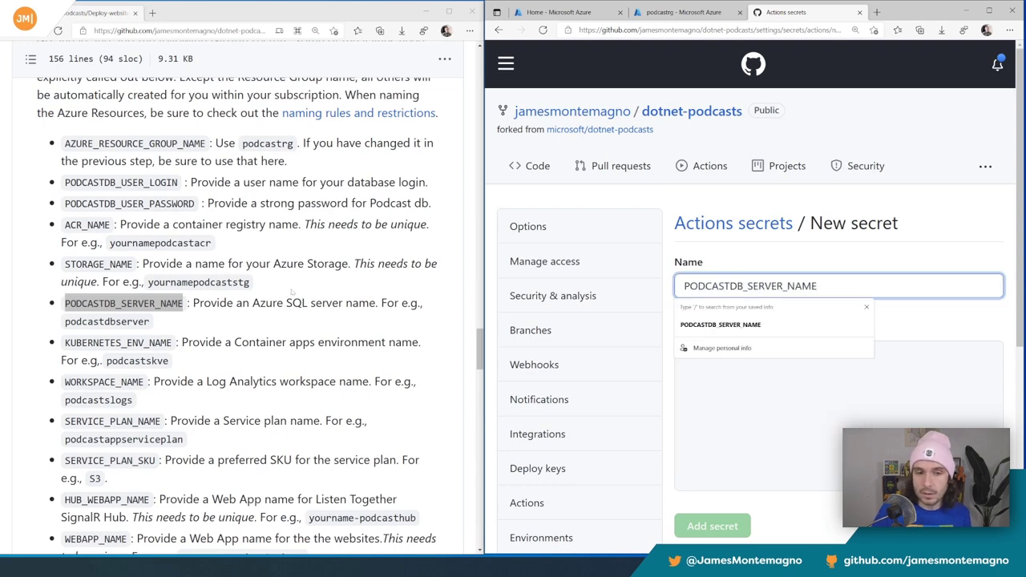
left_click_drag(150, 321, 65, 322)
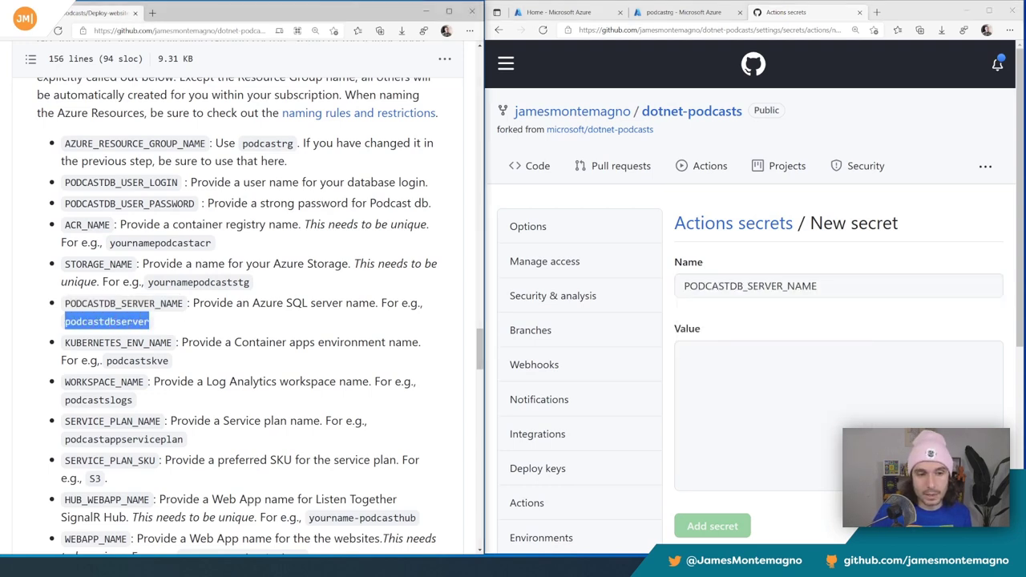
key("ctrl+c")
left_click(761, 361)
key("ctrl+v")
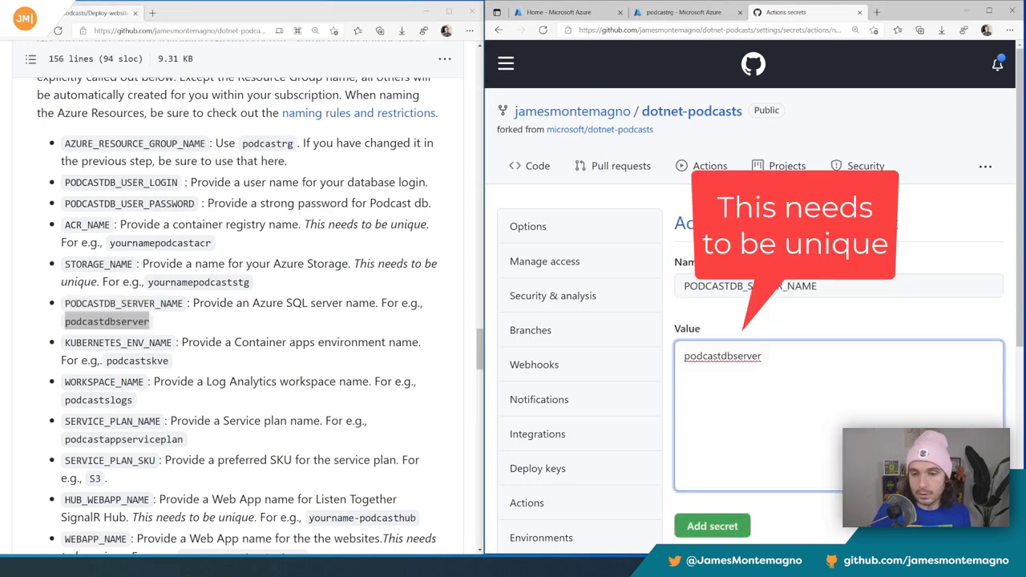
scroll(374, 367, "down", 2)
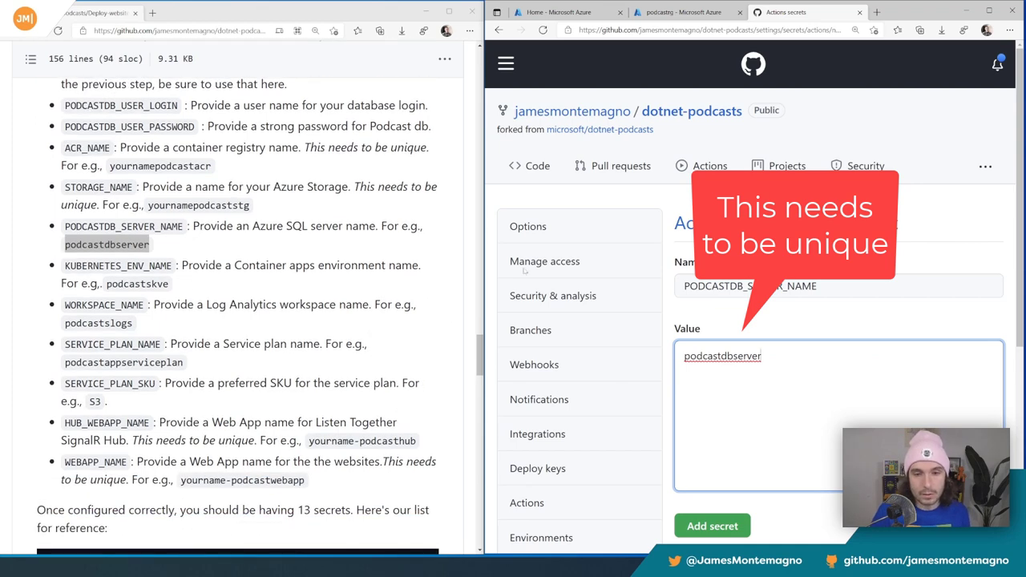
left_click(726, 526)
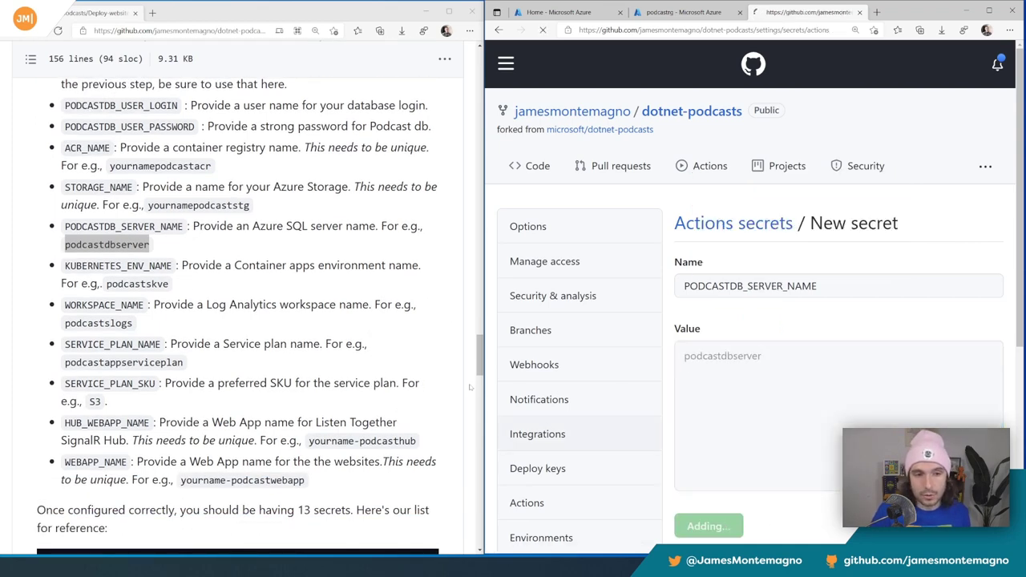
Add secret KUBERNETES_ENV_NAME with the value podcastskve
left_click_drag(173, 266, 64, 266)
key("ctrl+c")
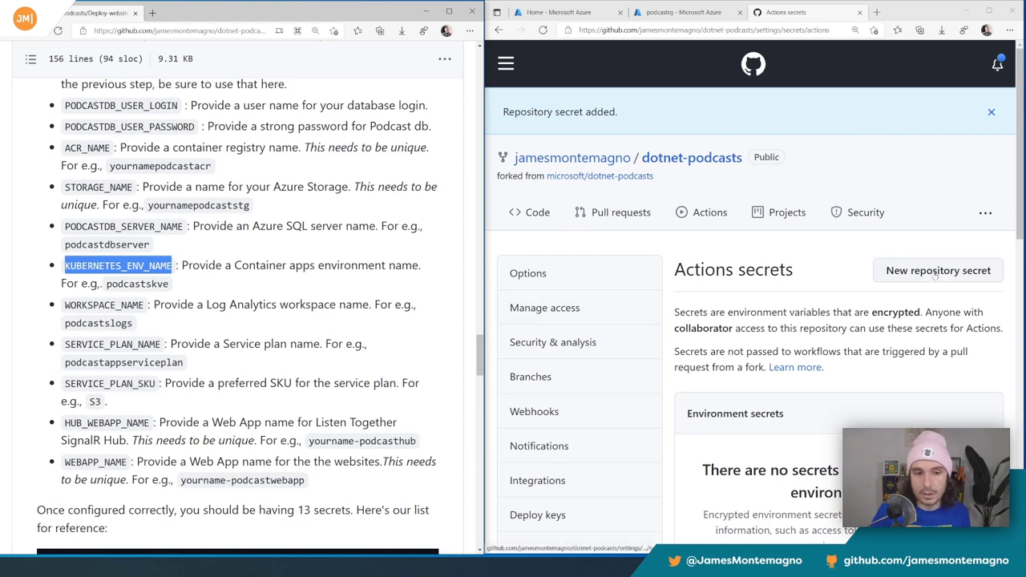
left_click(935, 273)
key("ctrl+v")
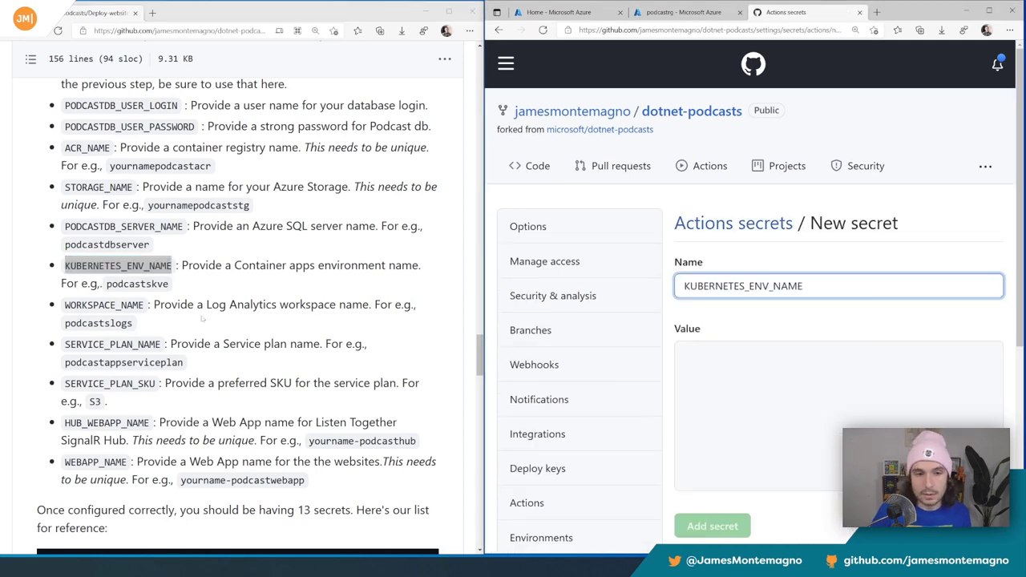
left_click_drag(169, 284, 106, 284)
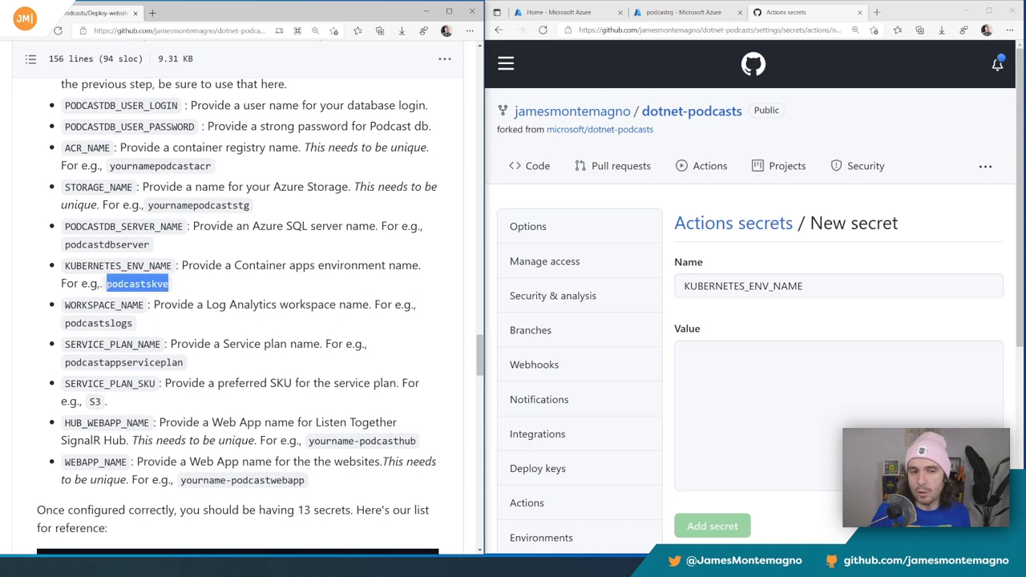
key("ctrl+c")
left_click(838, 401)
key("ctrl+v")
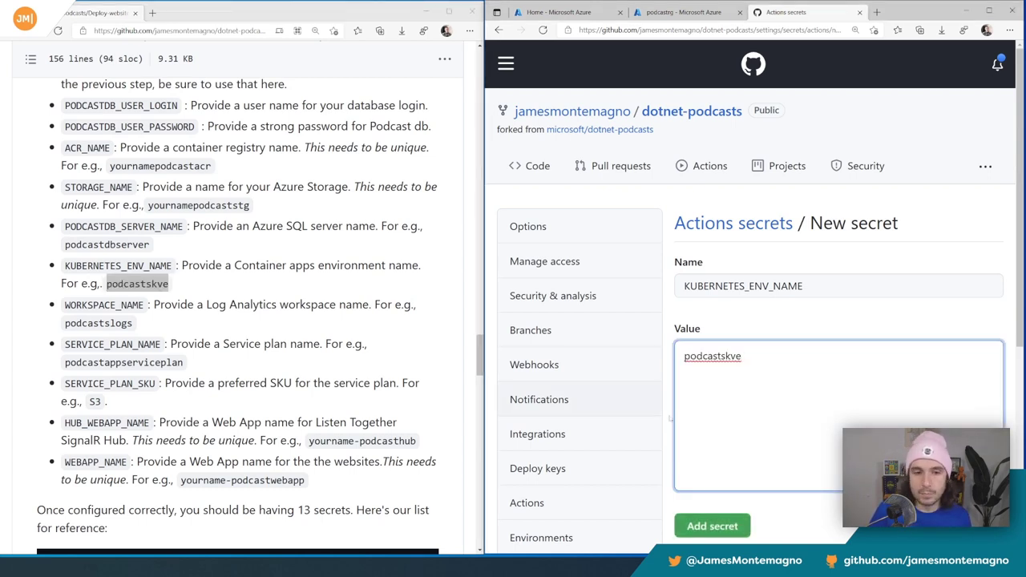
left_click(714, 529)
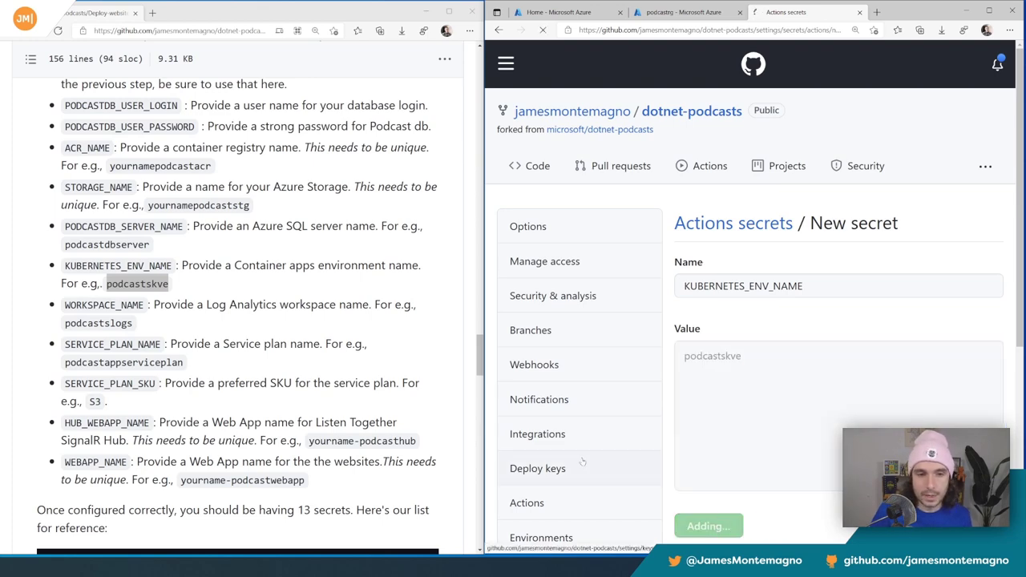
Add the WORKSPACE_NAME repository secret with value podcastslogs, copied from the README
double_click(104, 305)
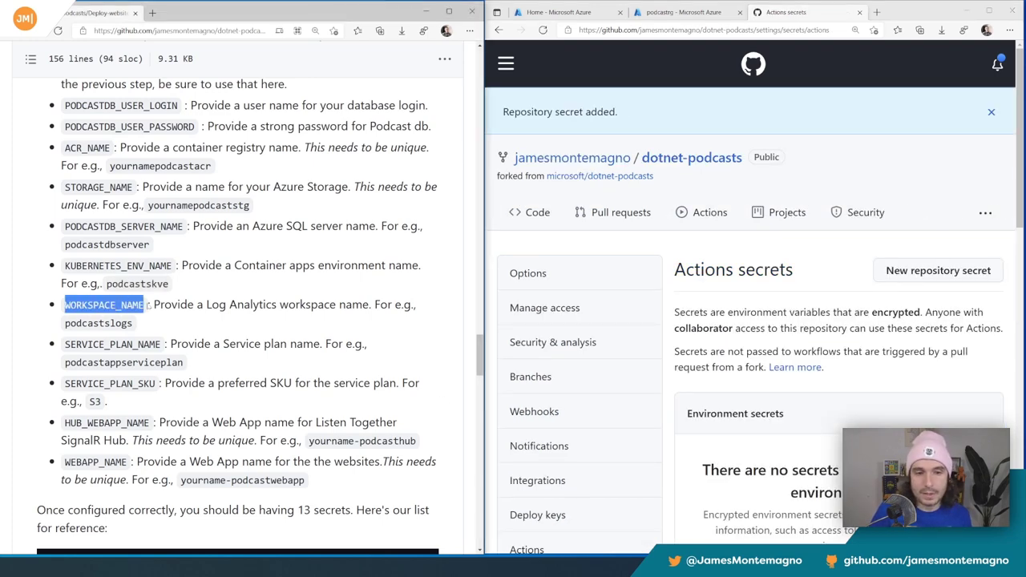
left_click(901, 278)
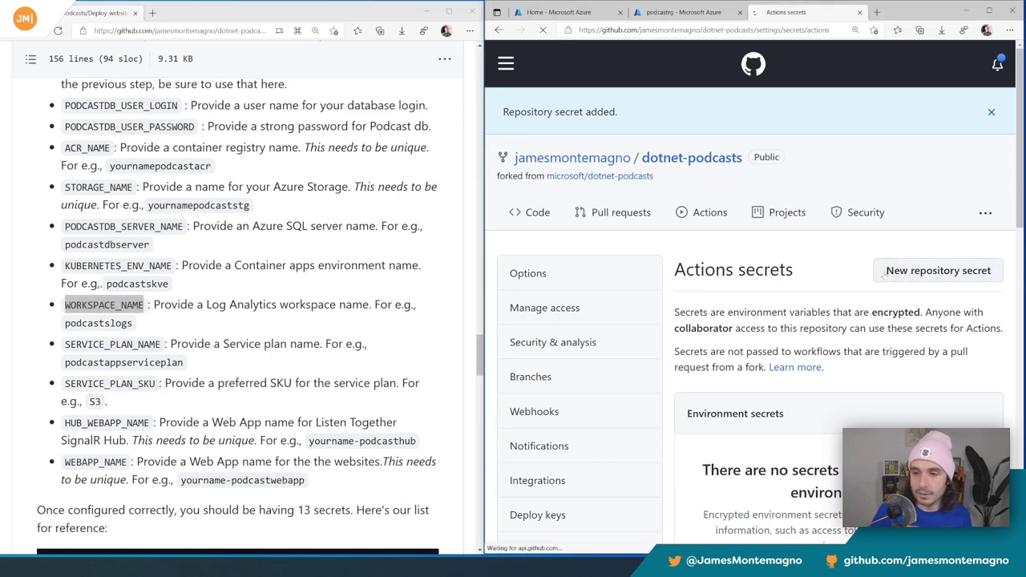
key("ctrl+v")
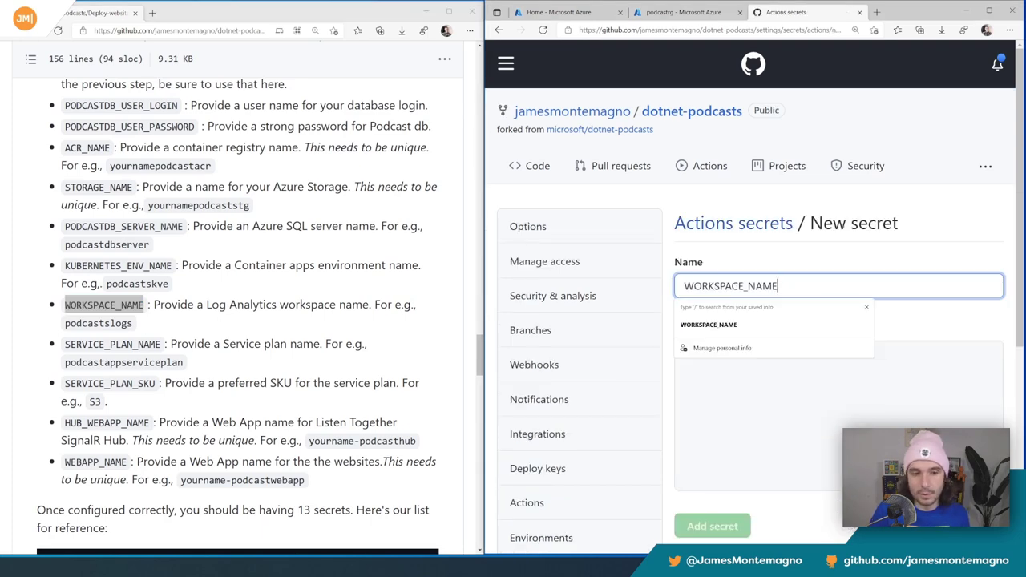
left_click_drag(133, 324, 64, 323)
key("ctrl+c")
left_click(802, 401)
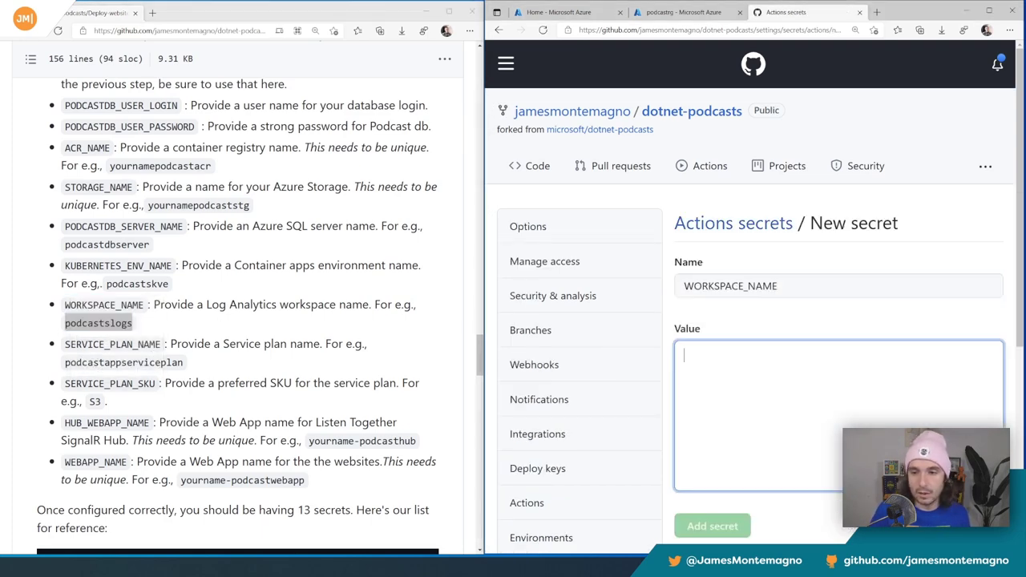
key("ctrl+v")
key("ctrl+z")
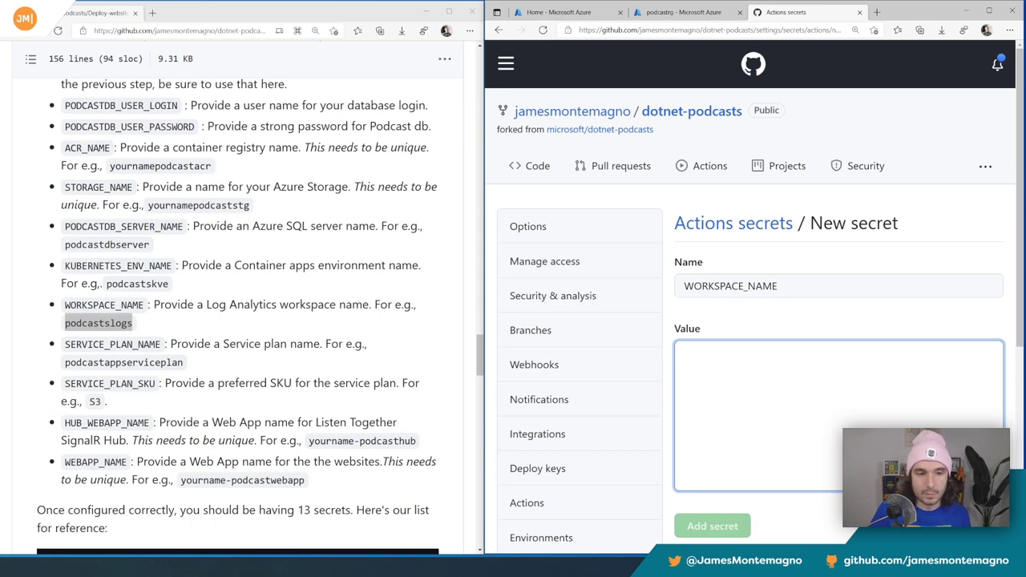
key("alt+Tab")
key("ctrl+c")
key("alt+Tab")
key("ctrl+v")
left_click(706, 527)
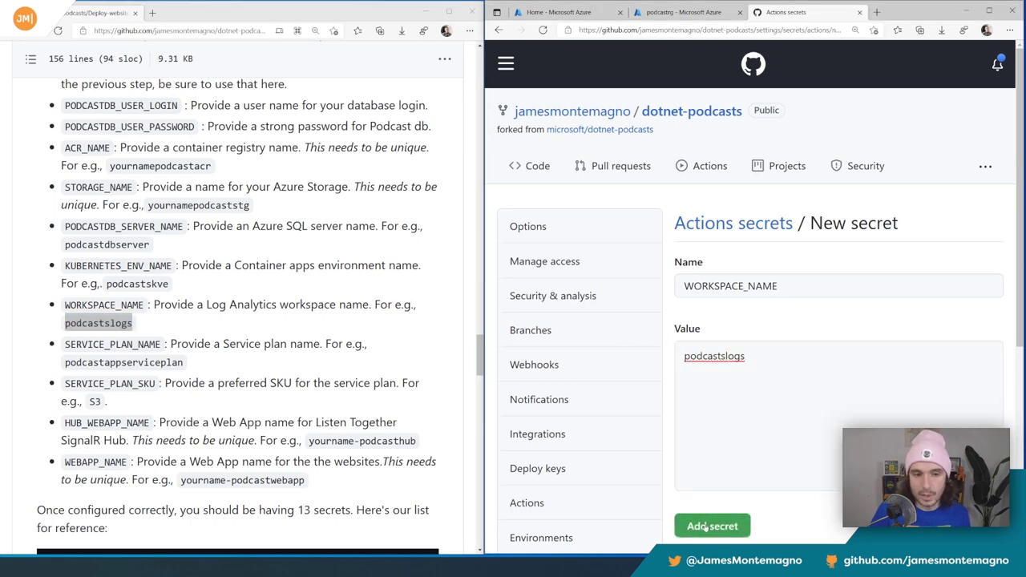
Add the SERVICE_PLAN_NAME repository secret with value podcastappserviceplan
double_click(112, 344)
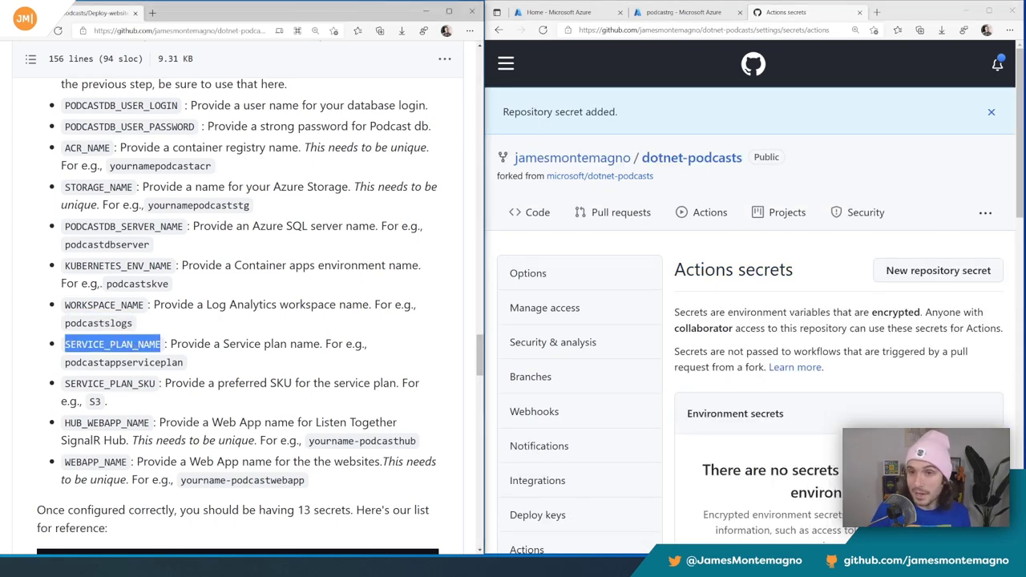
left_click(914, 269)
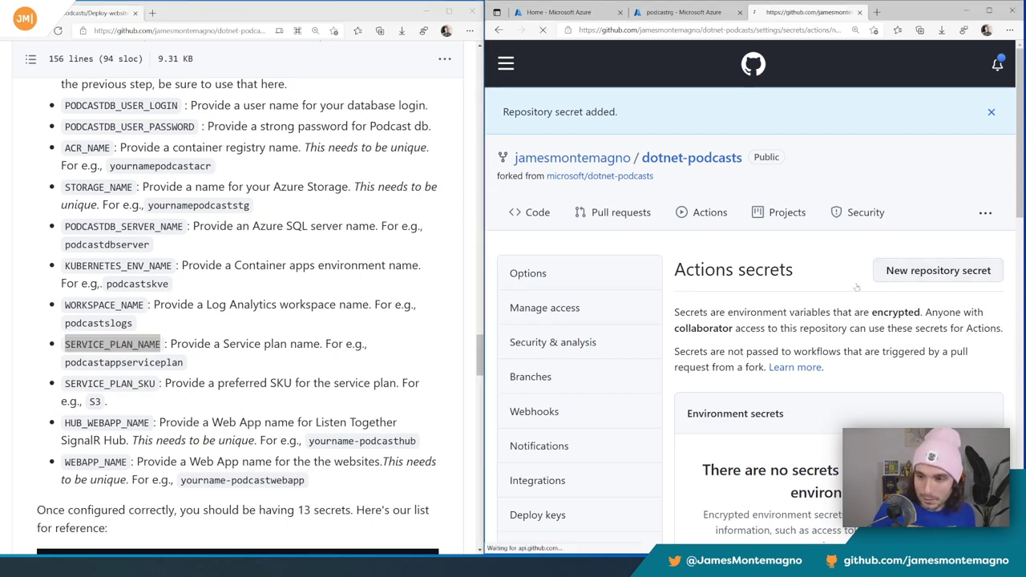
key("ctrl+v")
key("Tab")
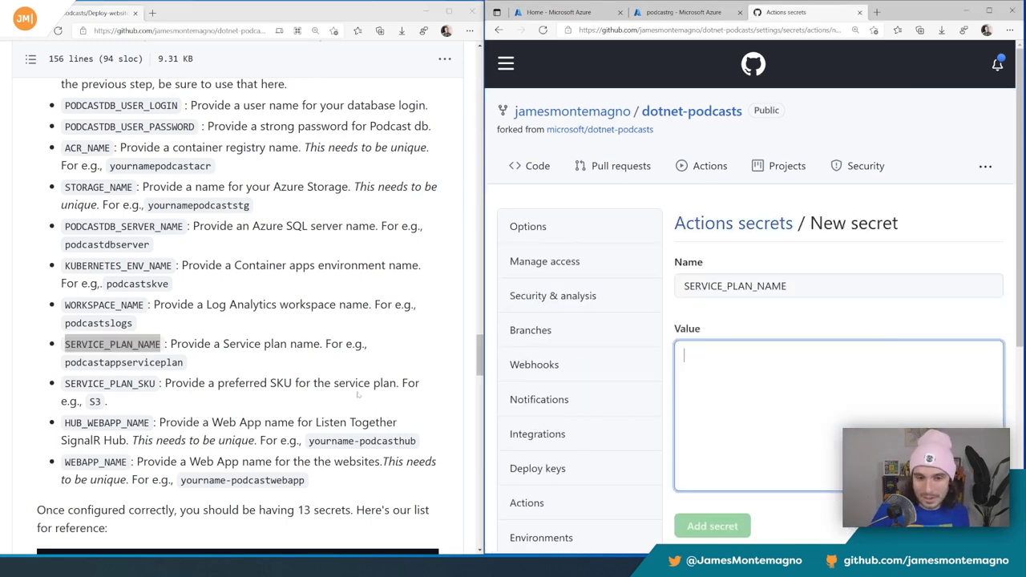
double_click(124, 362)
key("ctrl+c")
key("alt+Tab")
key("ctrl+v")
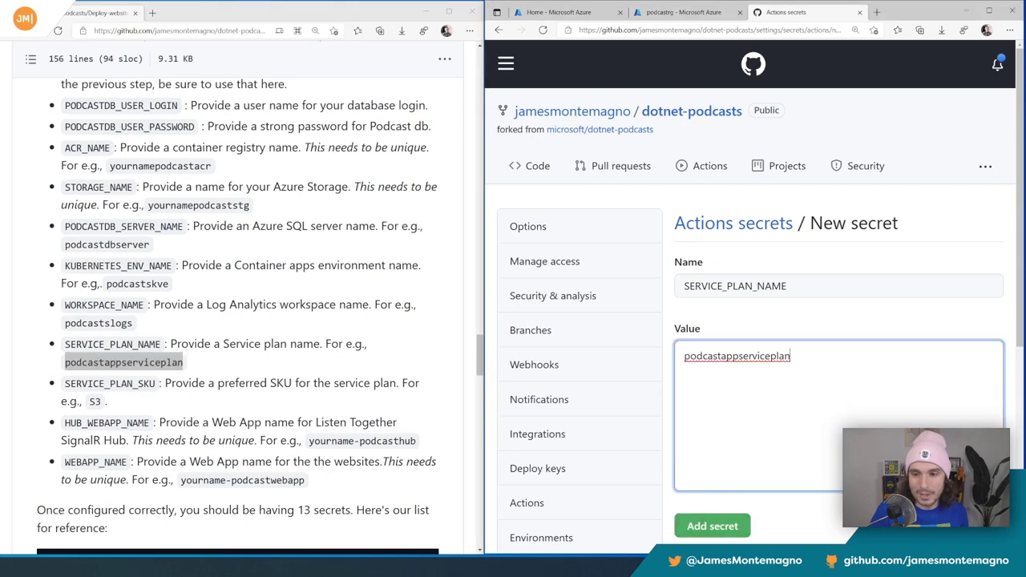
left_click(713, 526)
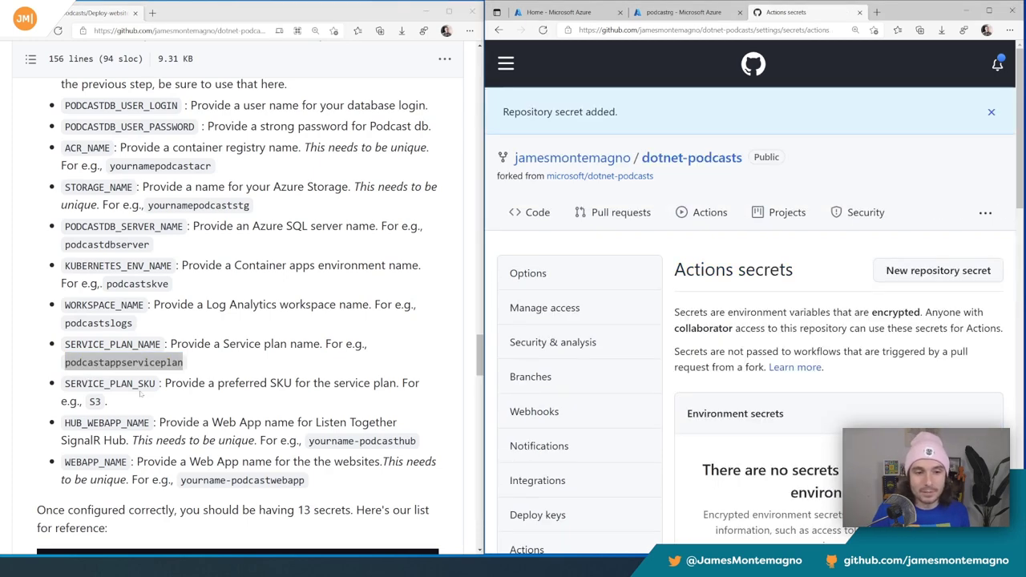
Add the SERVICE_PLAN_SKU repository secret with value S3
double_click(110, 384)
key("ctrl+c")
left_click(909, 268)
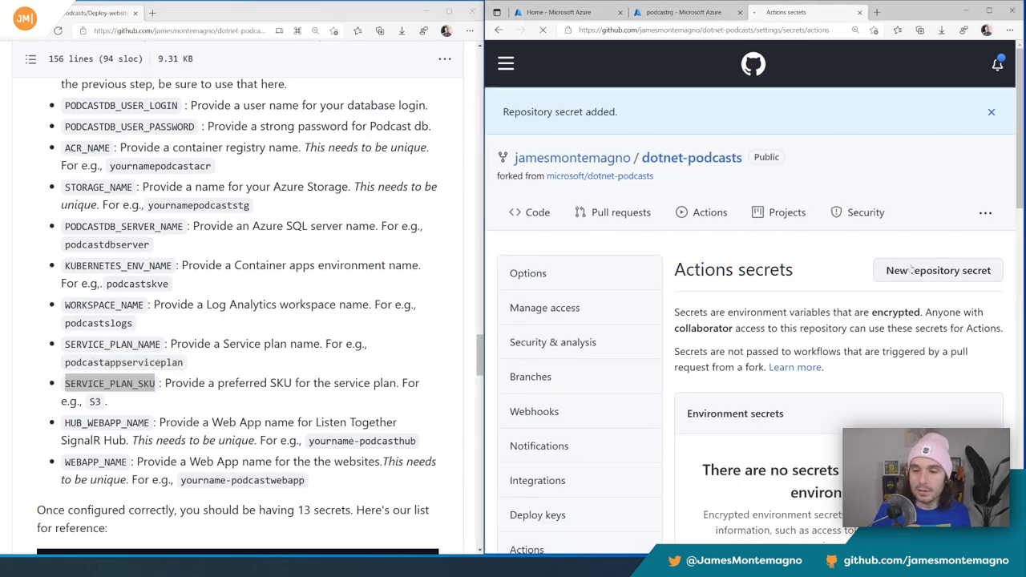
key("ctrl+v")
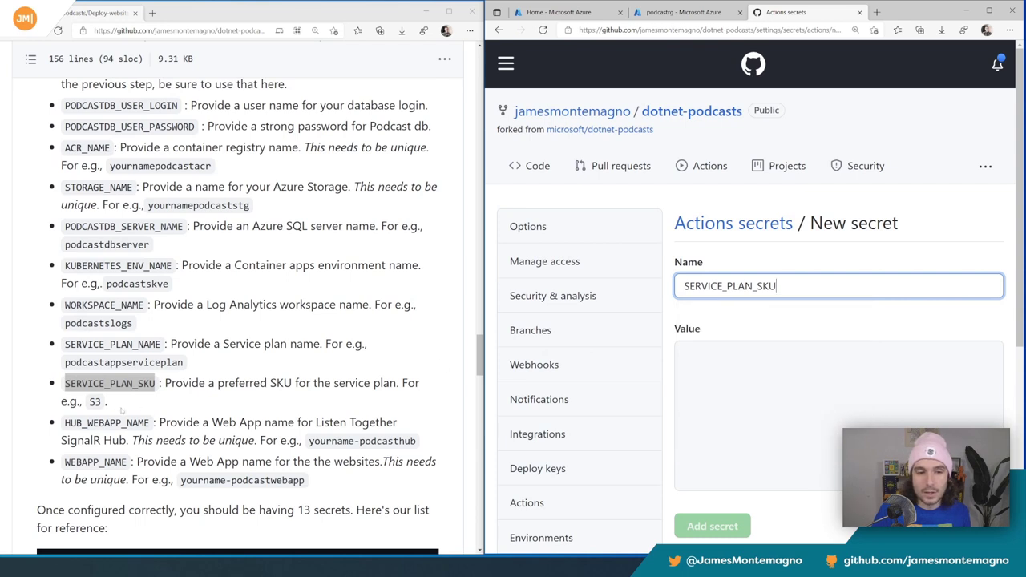
key("Tab")
type("S3")
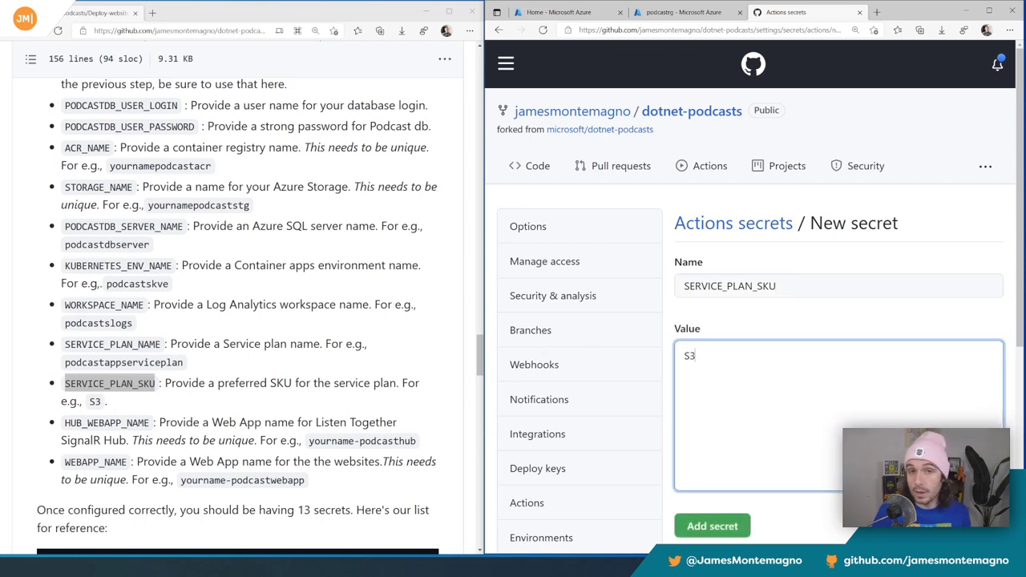
left_click(735, 530)
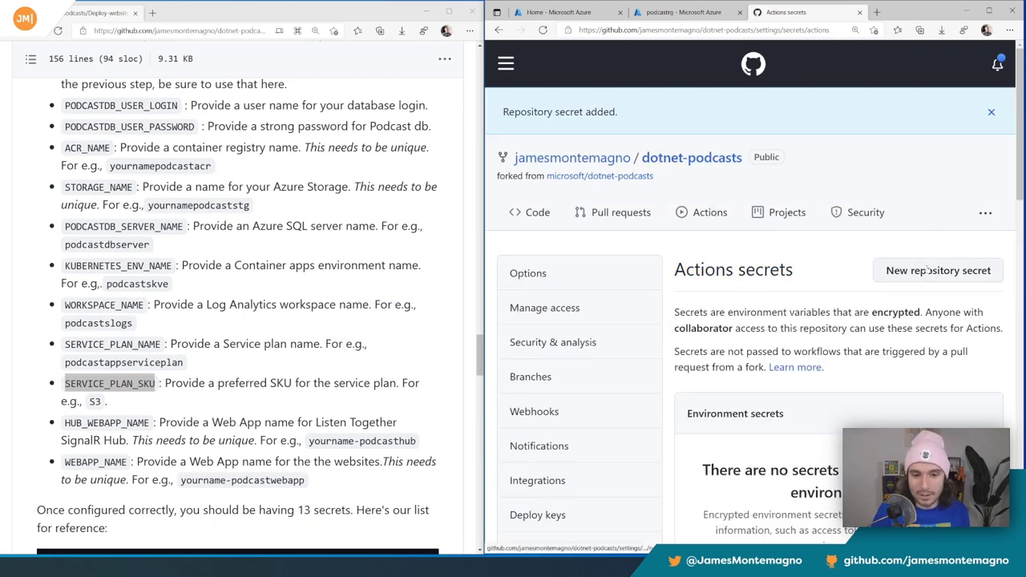
left_click(918, 270)
Add the HUB_WEBAPP_NAME secret as yourname-podcasthub followed by a unique personal suffix
double_click(108, 423)
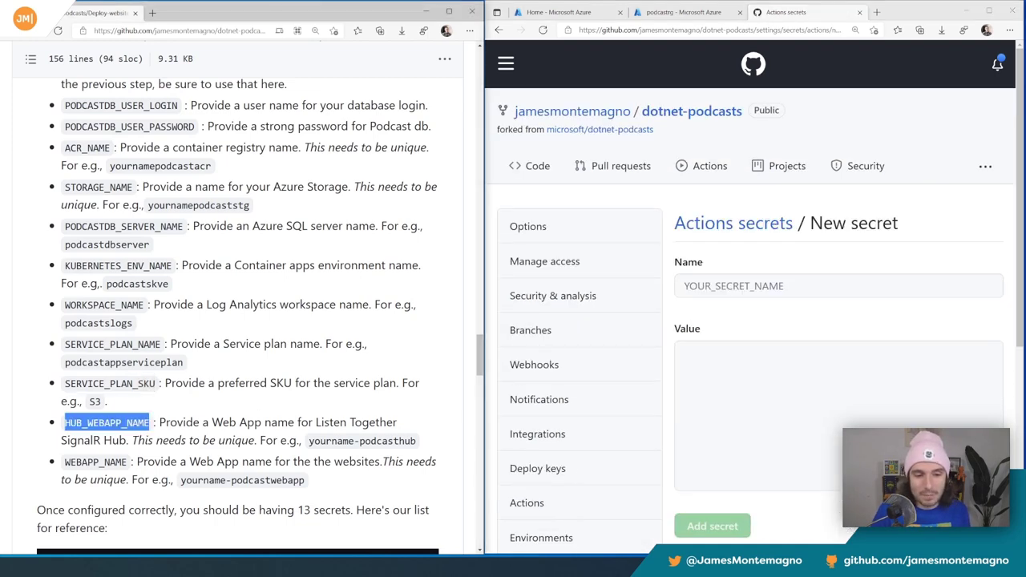
left_click(722, 417)
left_click(727, 287)
key("ctrl+v")
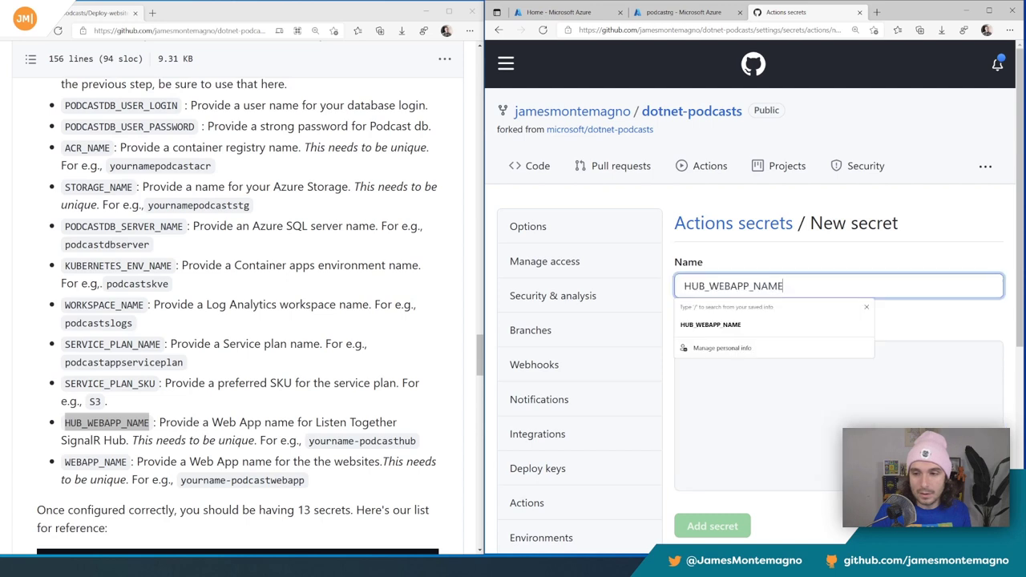
left_click(402, 422)
left_click_drag(417, 441, 310, 441)
left_click(705, 401)
key("ctrl+v")
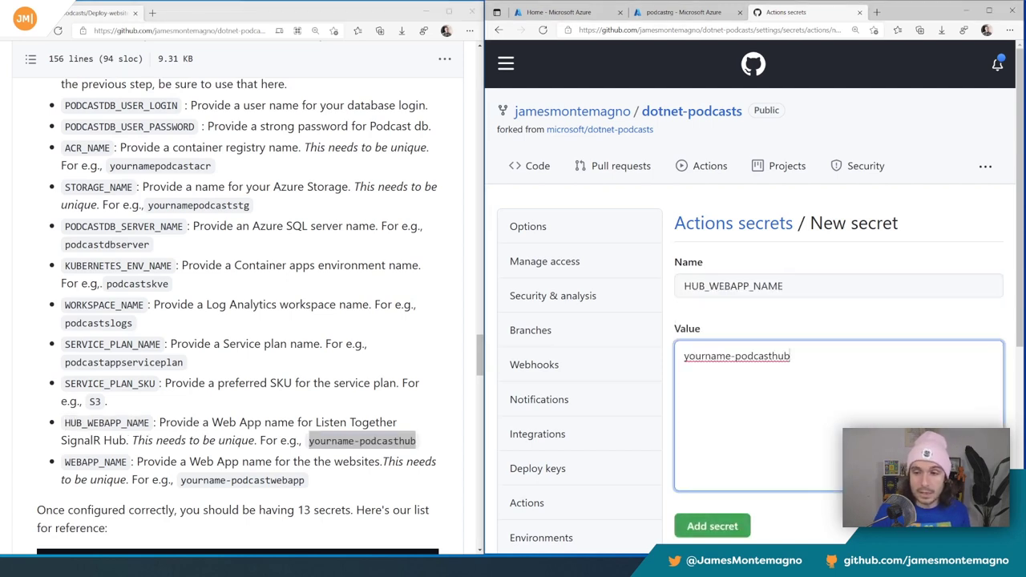
type("james123")
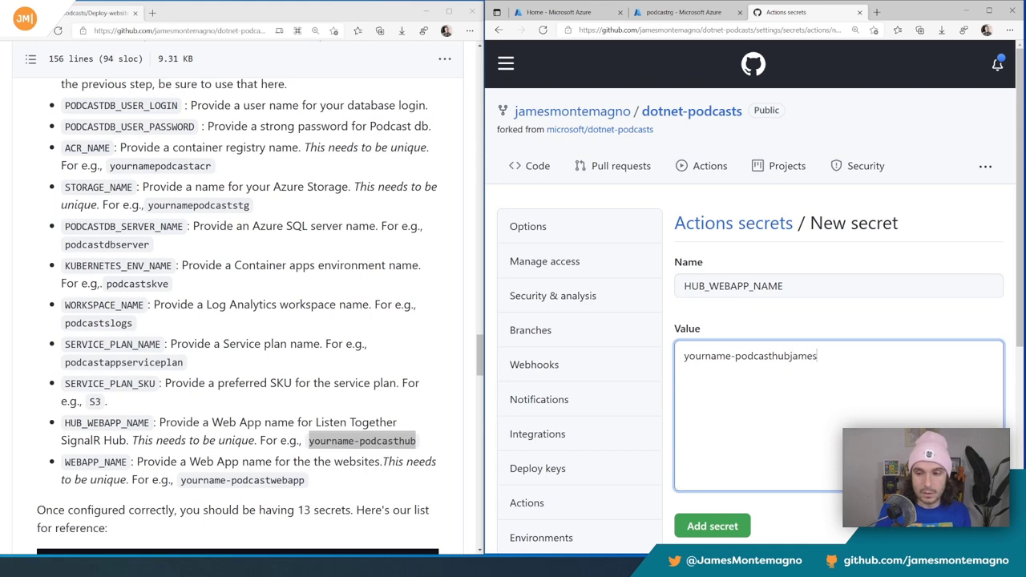
left_click(714, 527)
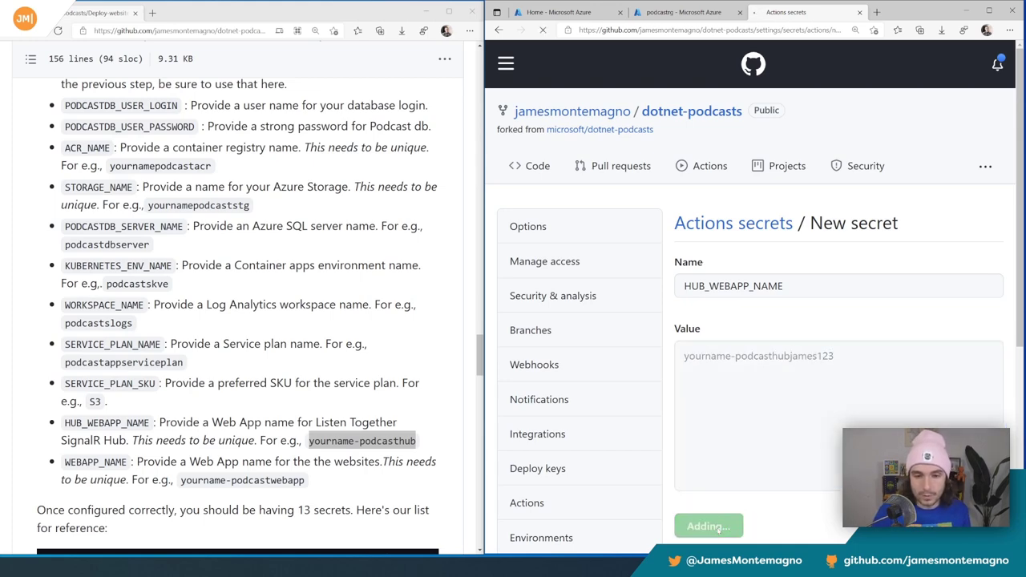
Create WEBAPP_NAME and enter yourname-podcastwebapp plus a unique personal suffix as its value
double_click(96, 462)
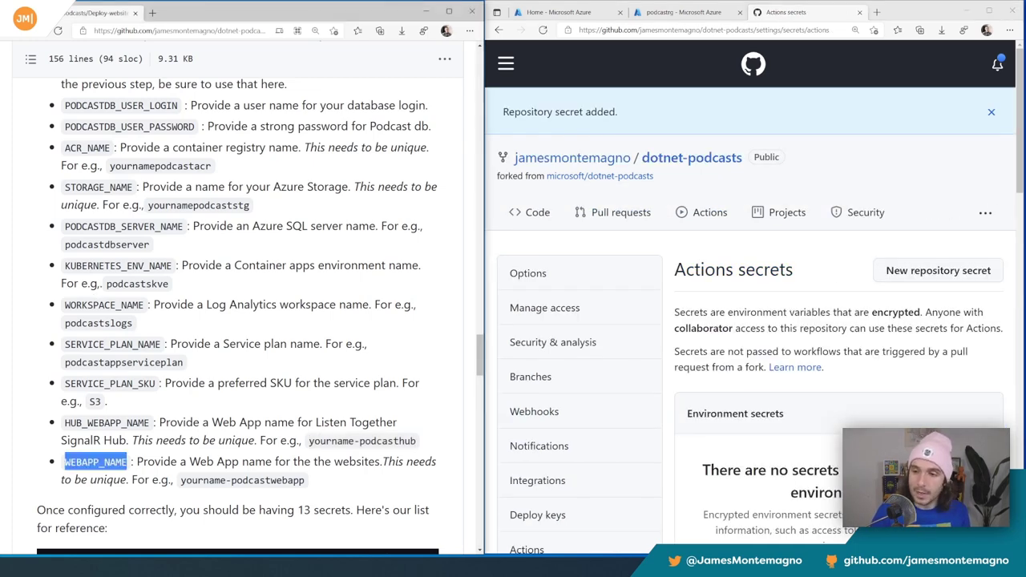
left_click(914, 271)
left_click(754, 290)
key("ctrl+v")
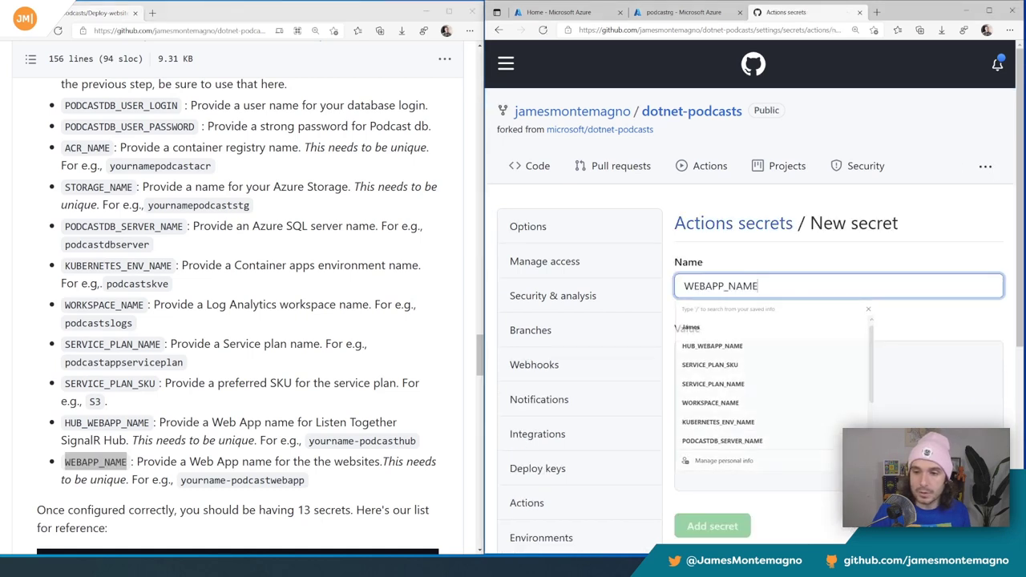
left_click_drag(305, 480, 181, 481)
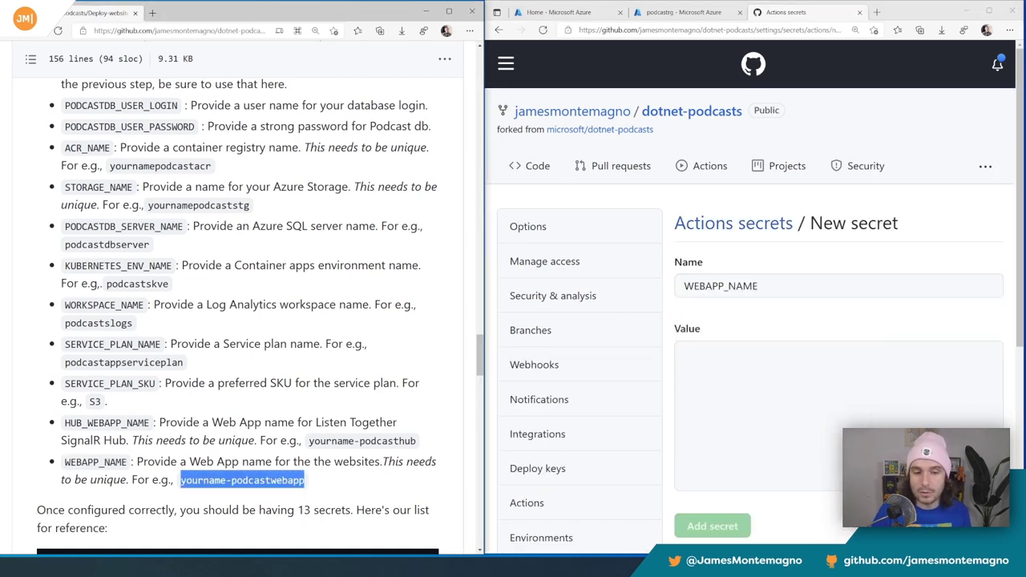
key("ctrl+c")
left_click(770, 385)
key("ctrl+v")
type("ja")
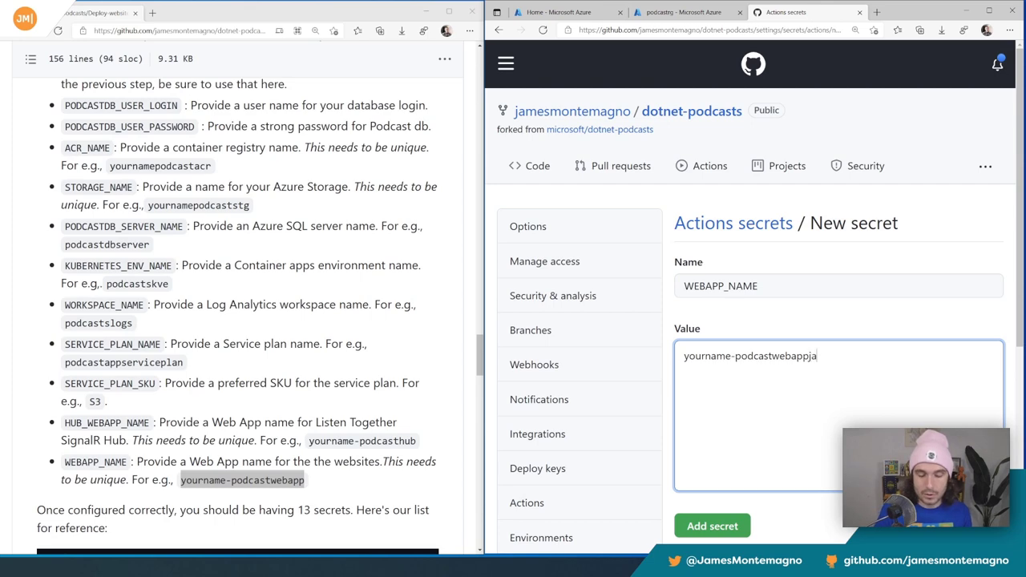
type("mes123")
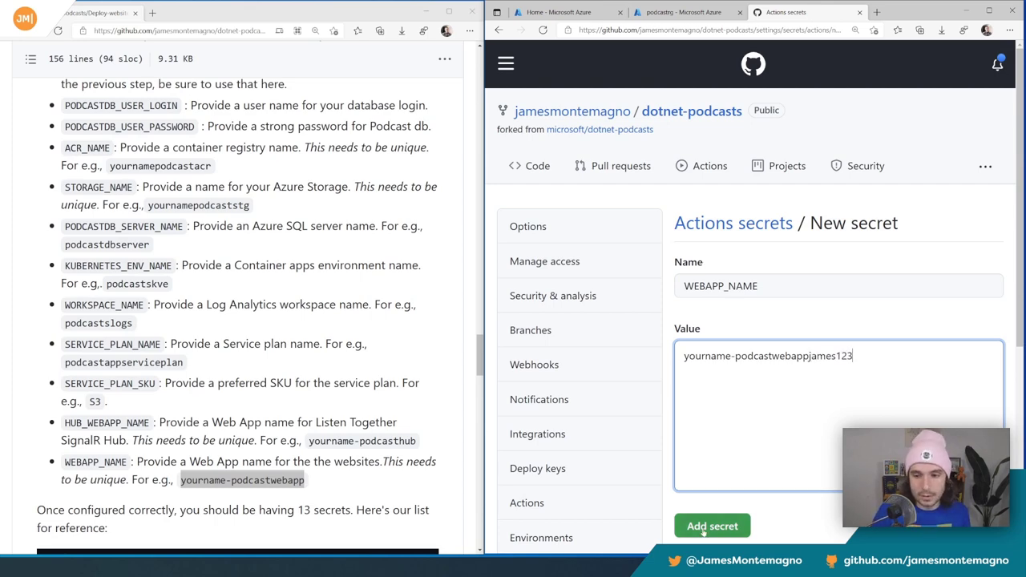
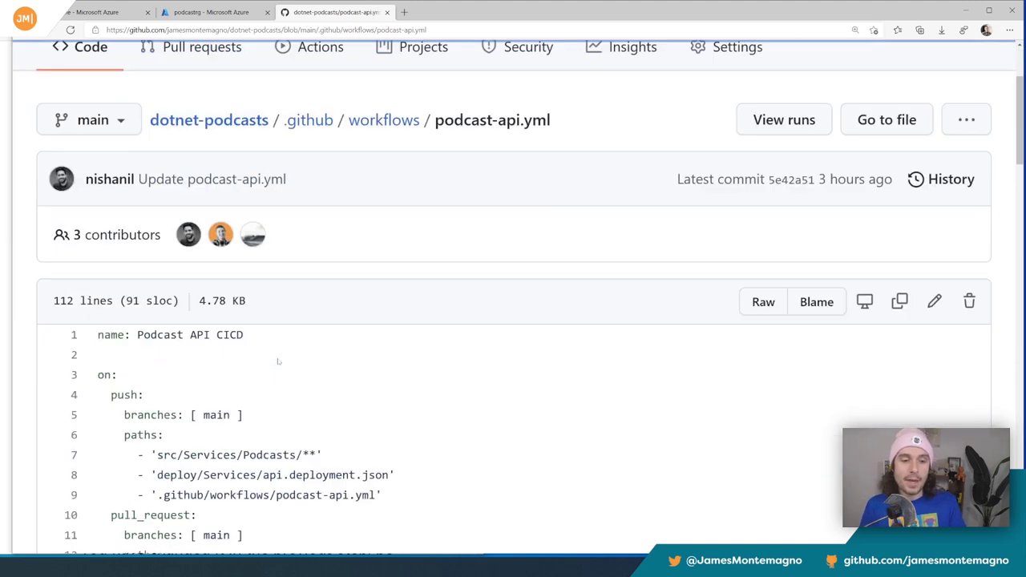
left_click_drag(103, 172, 412, 281)
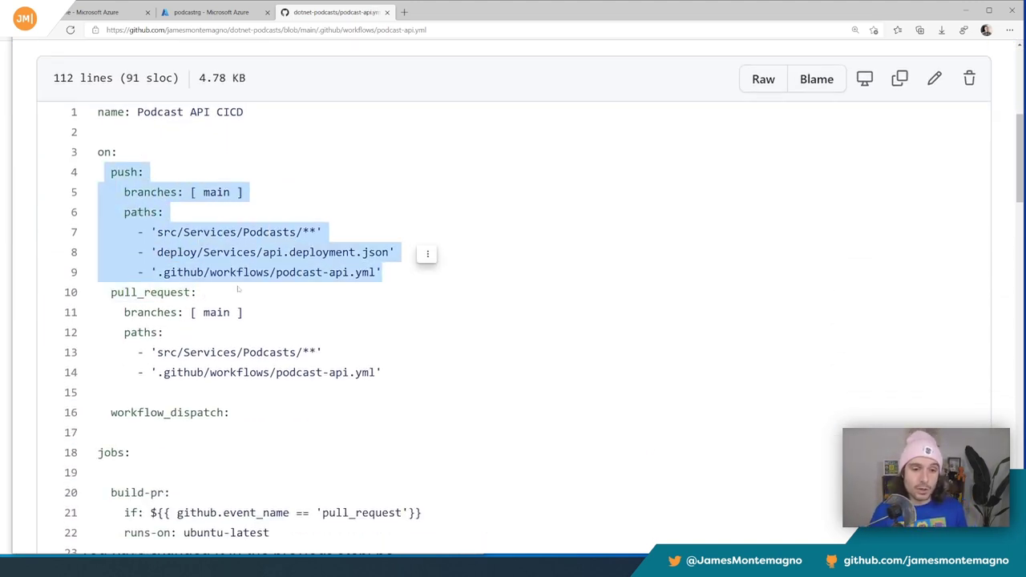
left_click_drag(104, 292, 390, 377)
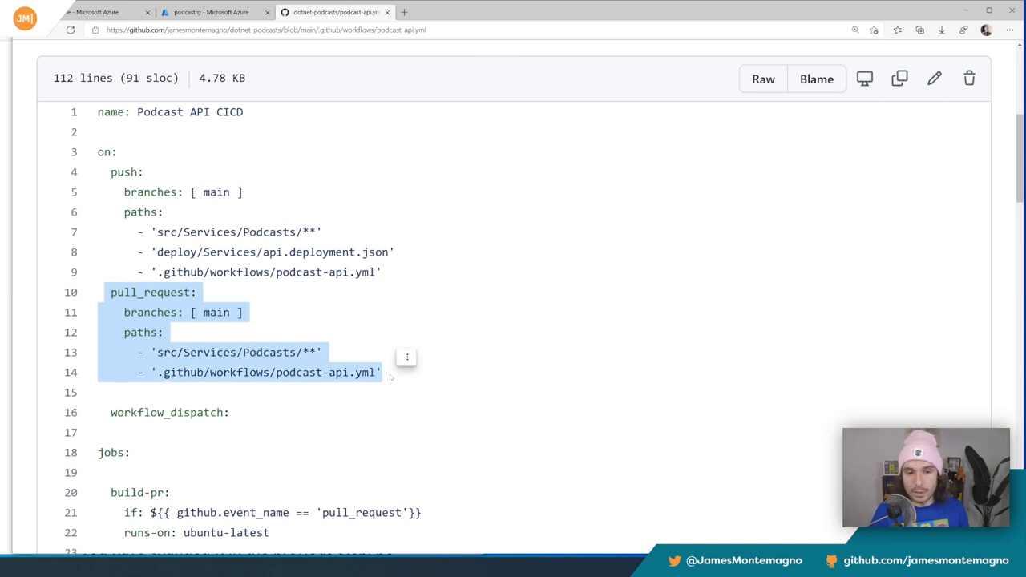
scroll(356, 392, "down", 4)
left_click_drag(111, 184, 294, 223)
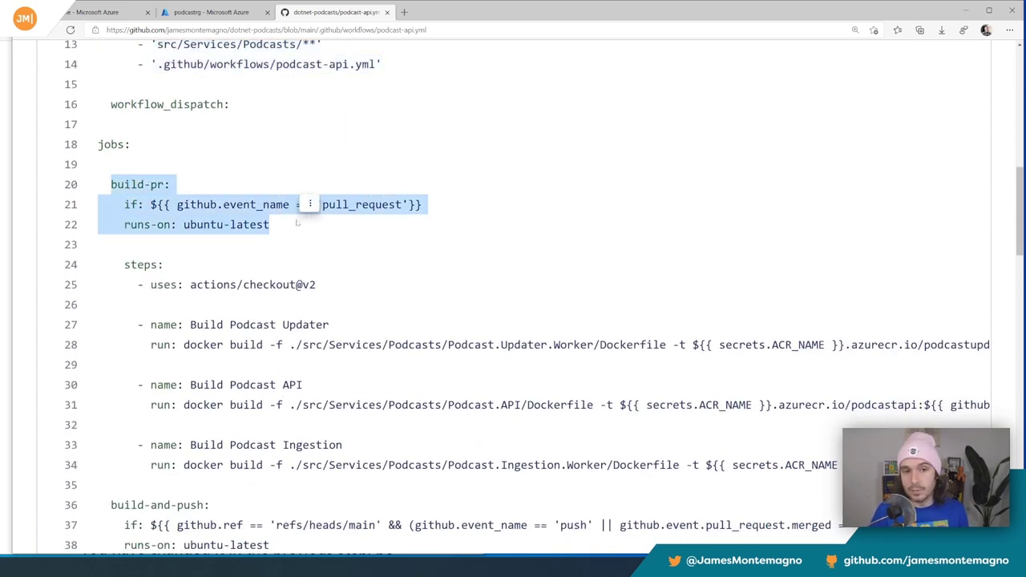
left_click(304, 215)
left_click_drag(138, 325, 393, 492)
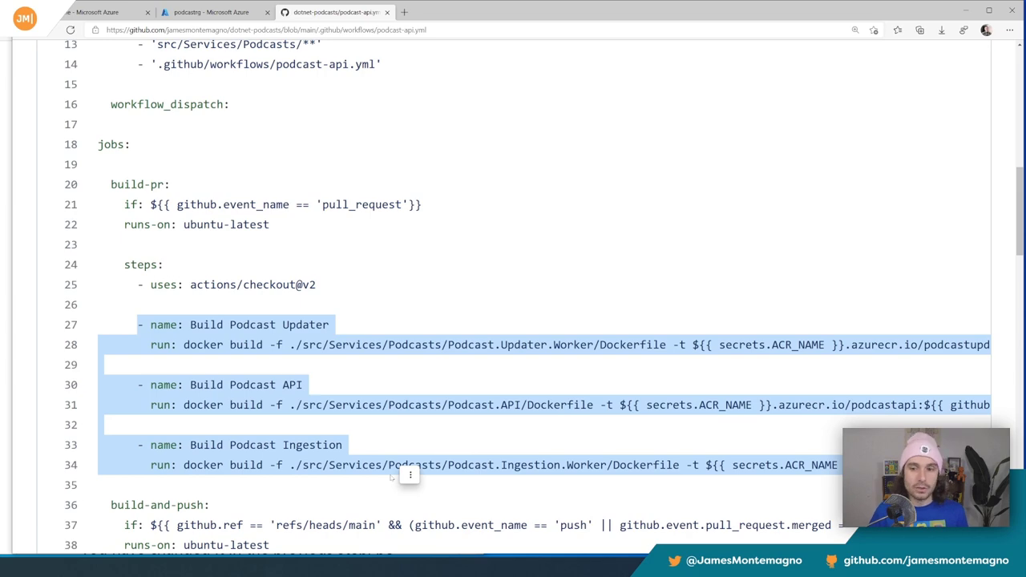
scroll(393, 475, "down", 4)
scroll(393, 475, "up", 3)
scroll(513, 297, "up", 2)
scroll(514, 297, "down", 5)
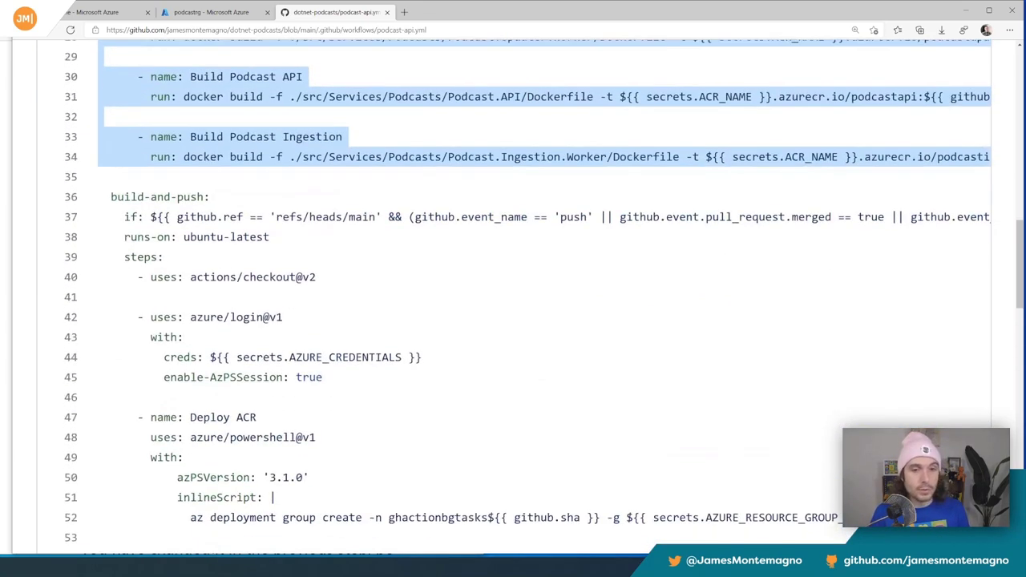
mouse_move(633, 183)
left_mouse_down()
mouse_move(270, 237)
mouse_move(625, 213)
mouse_move(634, 192)
left_mouse_up()
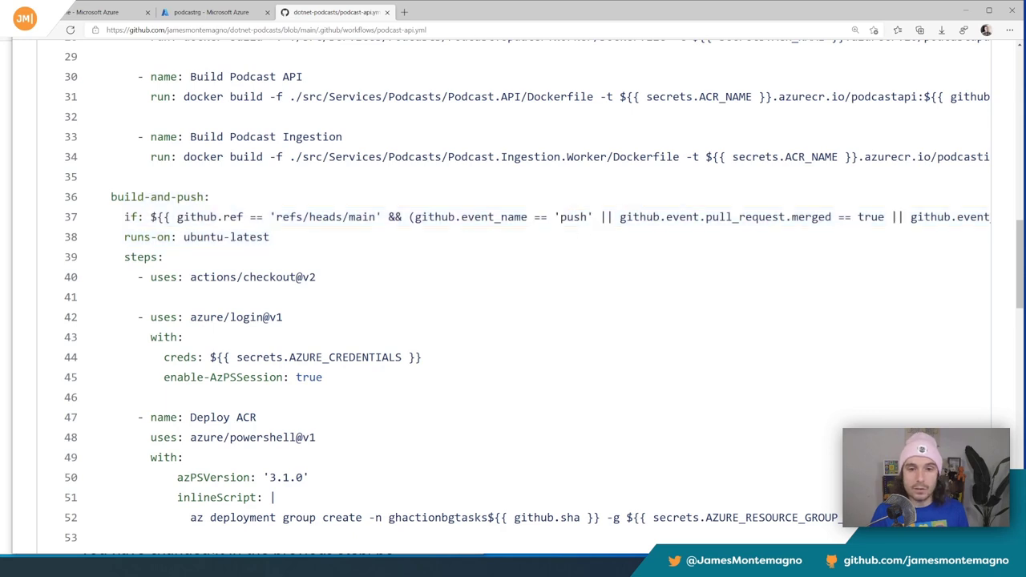
left_click_drag(527, 217, 994, 217)
double_click(768, 217)
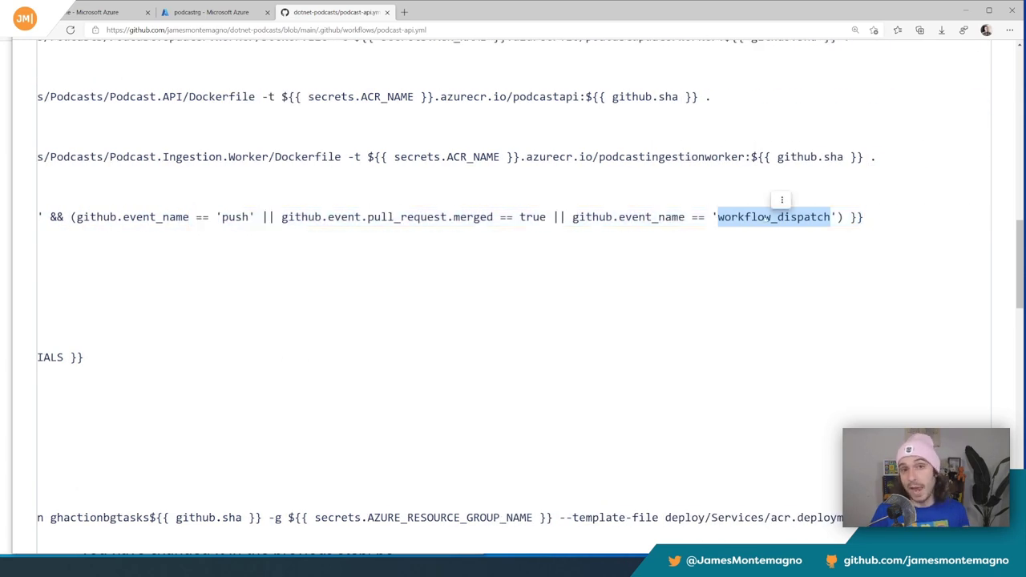
left_click_drag(871, 221, 32, 201)
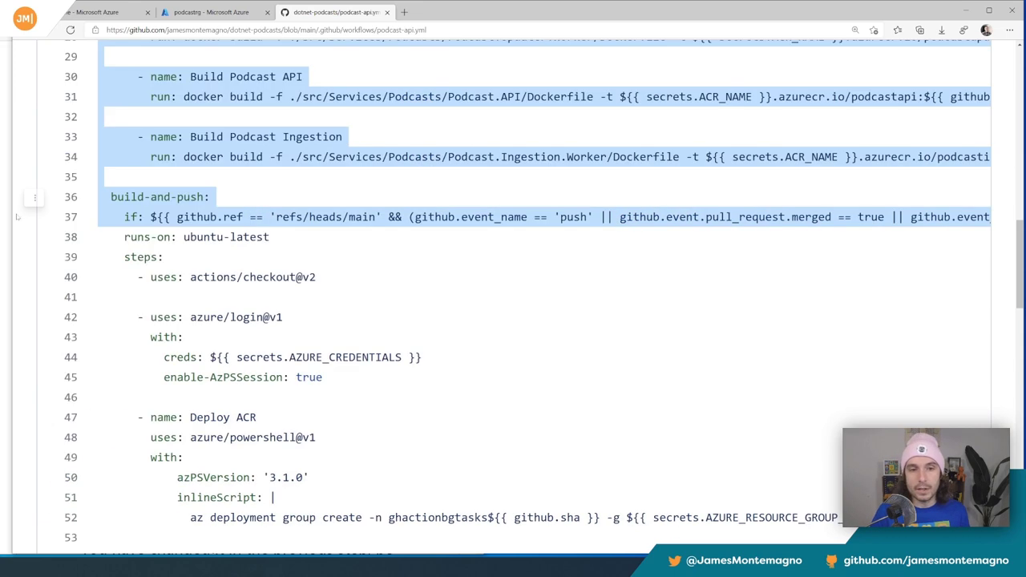
left_click(32, 200)
scroll(513, 295, "down", 2)
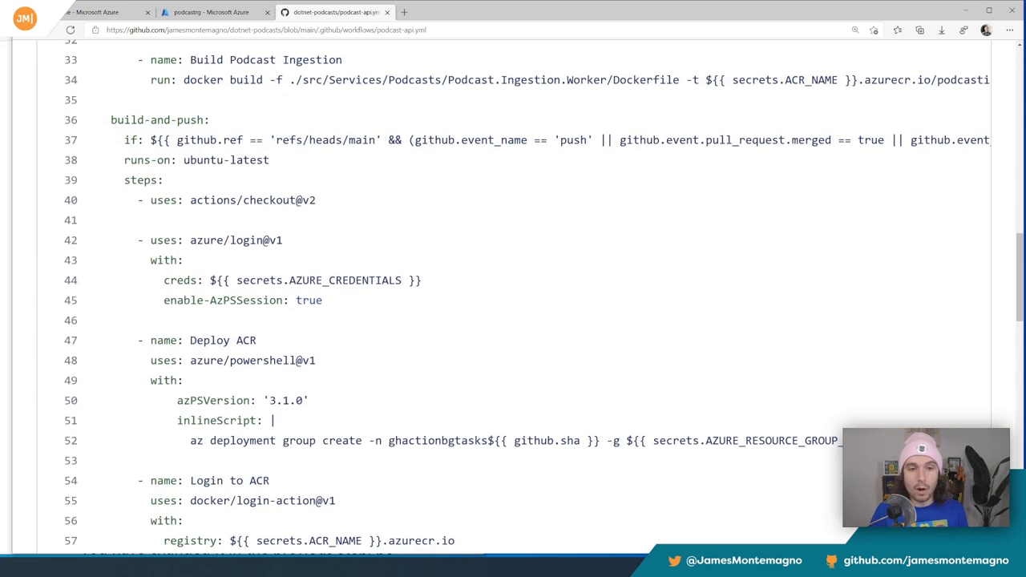
left_click_drag(132, 240, 440, 298)
scroll(458, 282, "down", 4)
left_click_drag(132, 186, 329, 286)
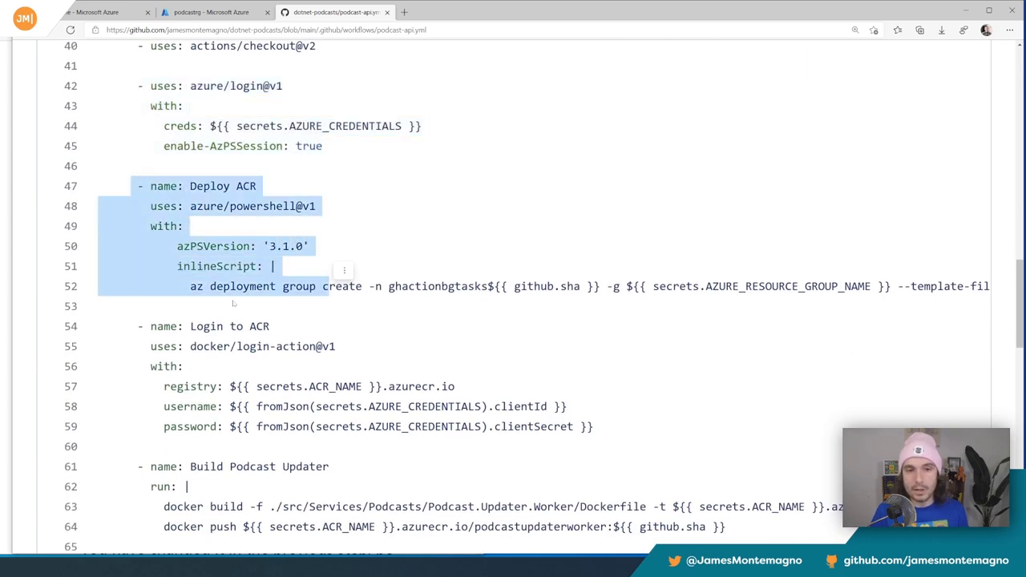
left_click_drag(125, 325, 595, 428)
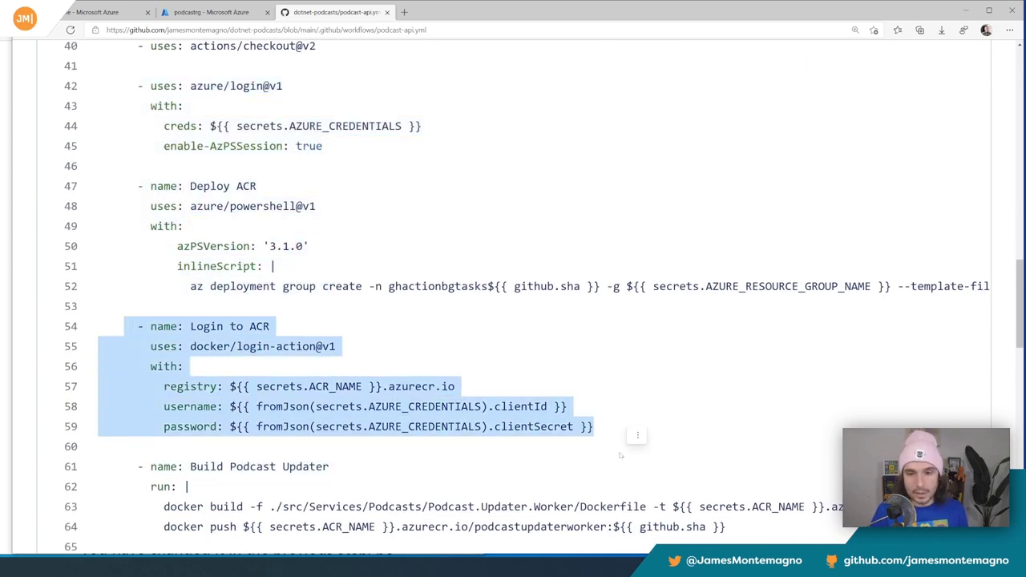
scroll(633, 446, "down", 4)
left_click_drag(125, 312, 453, 365)
scroll(368, 394, "down", 4)
left_click_drag(130, 258, 580, 327)
left_click_drag(133, 358, 430, 396)
scroll(433, 393, "down", 2)
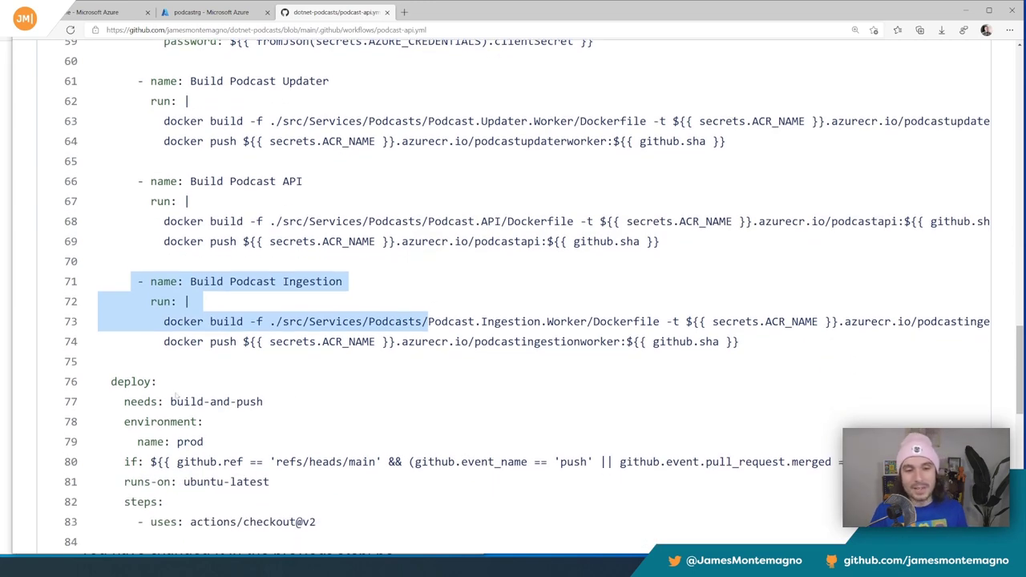
scroll(513, 297, "down", 2)
left_click_drag(124, 325, 164, 425)
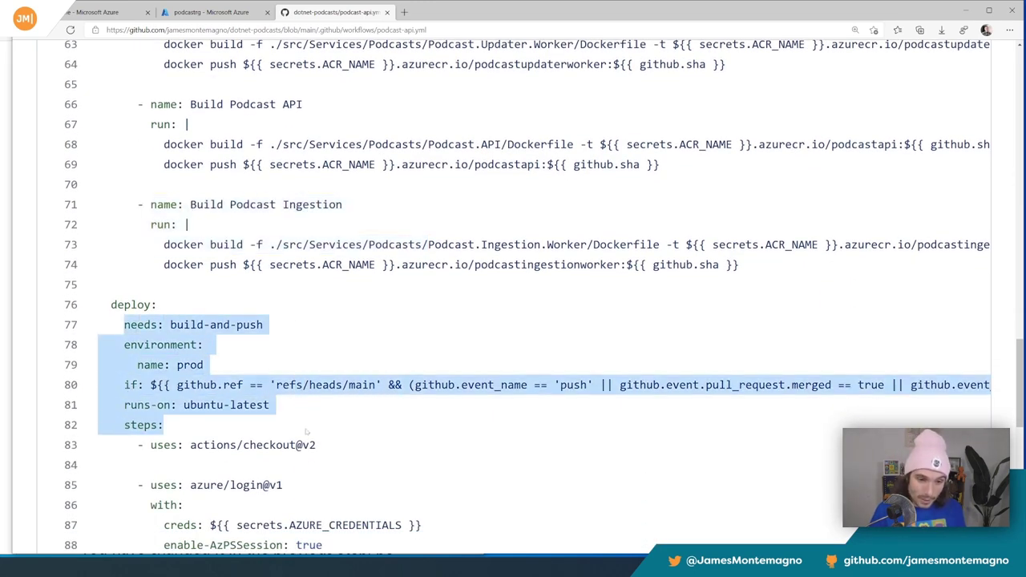
scroll(320, 417, "down", 6)
left_click_drag(118, 350, 390, 491)
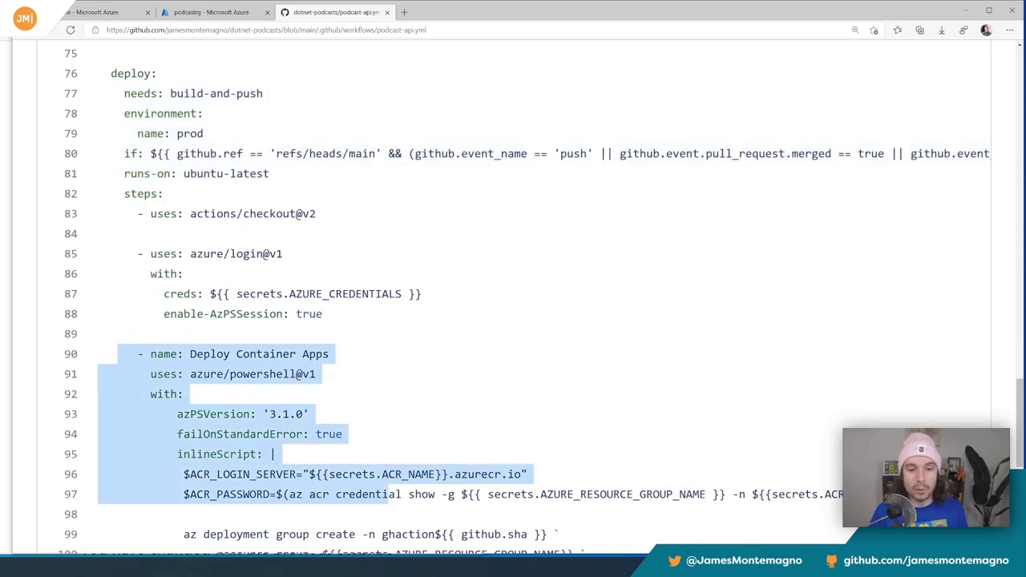
scroll(401, 481, "down", 6)
scroll(513, 321, "down", 2)
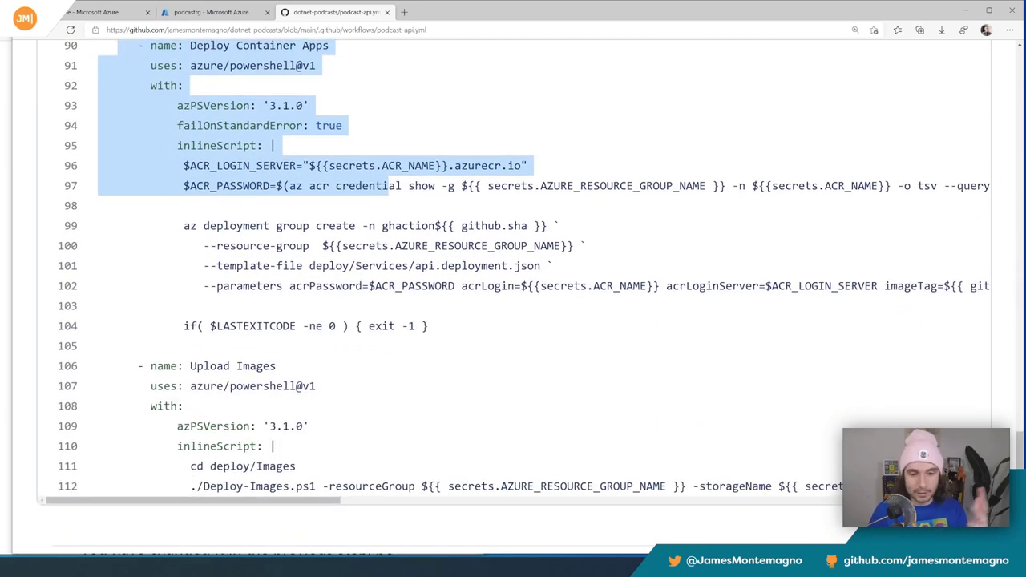
left_click_drag(158, 426, 375, 486)
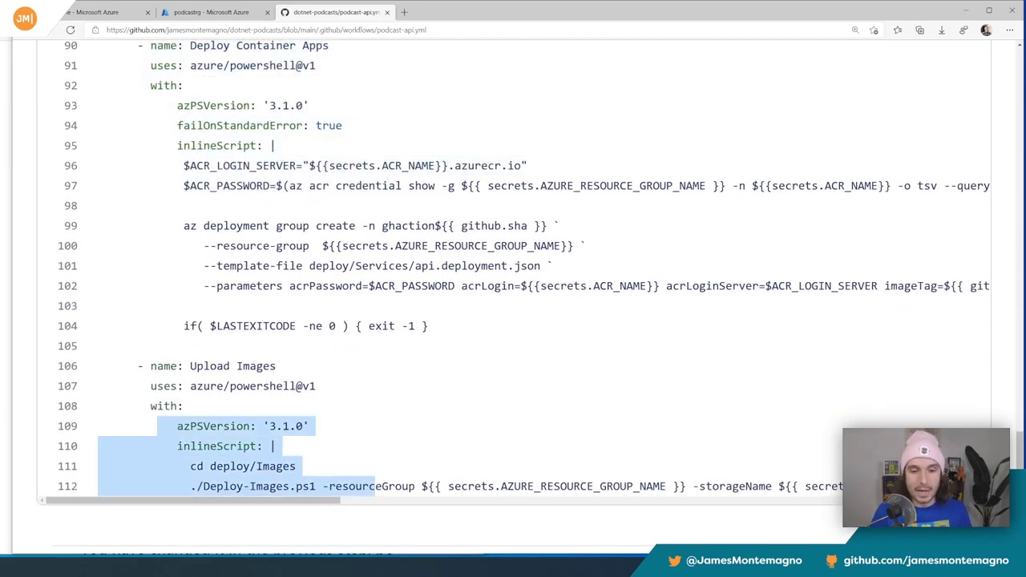
left_click(375, 487)
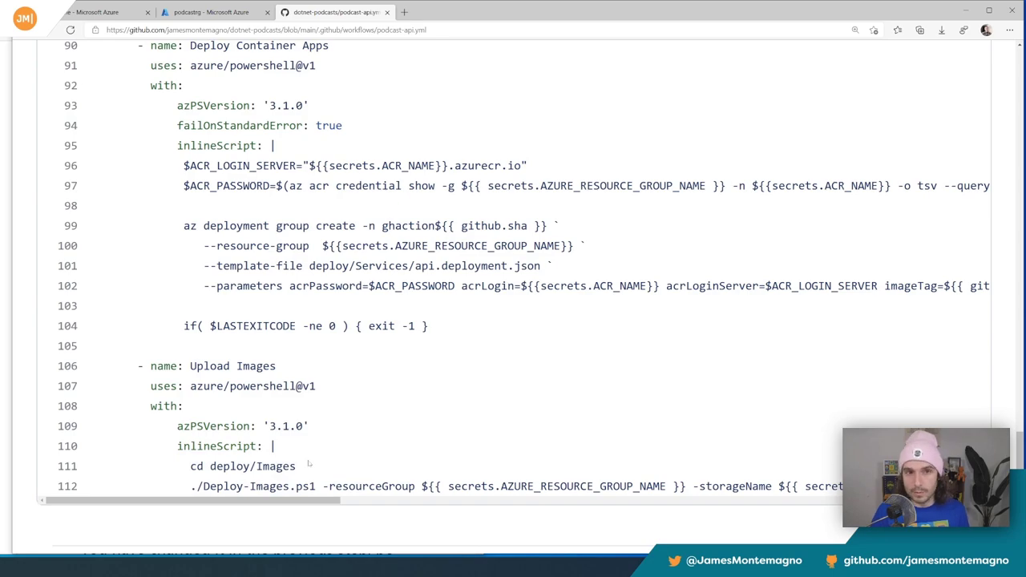
scroll(309, 463, "up", 15)
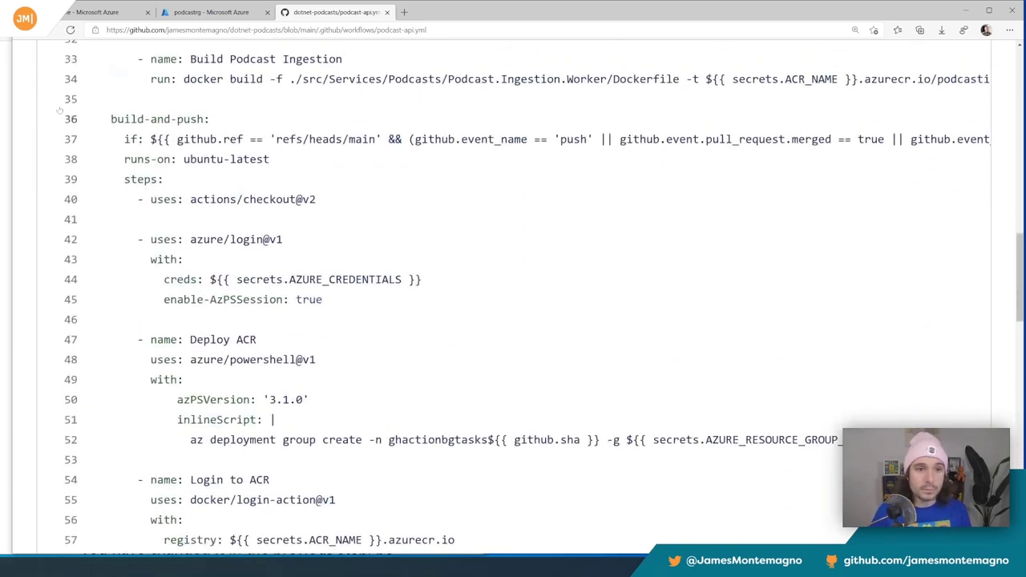
Bring the deployment docs window forward, maximize it, and scroll to the Enable Workflows section
key("alt+Tab")
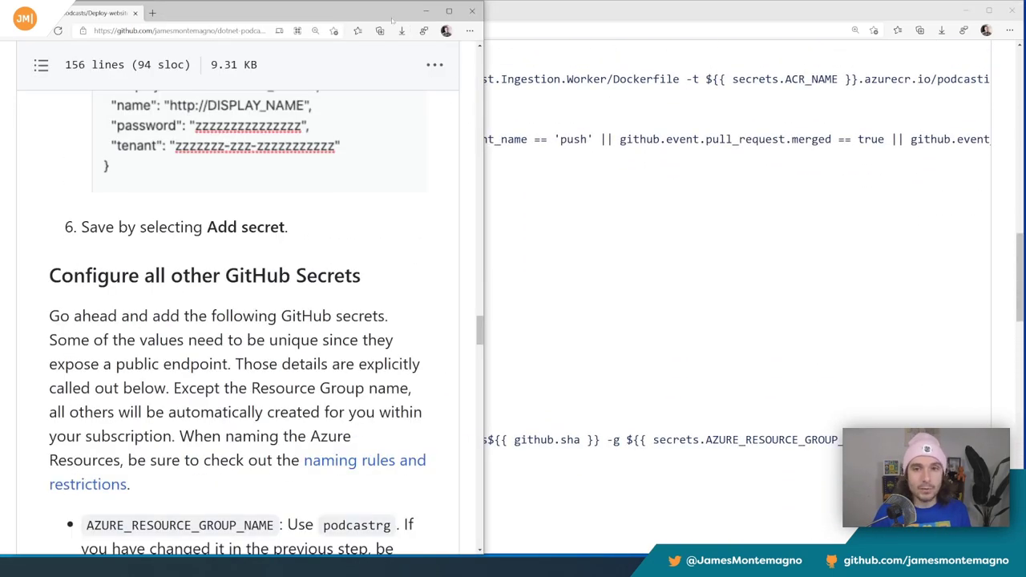
left_click(449, 11)
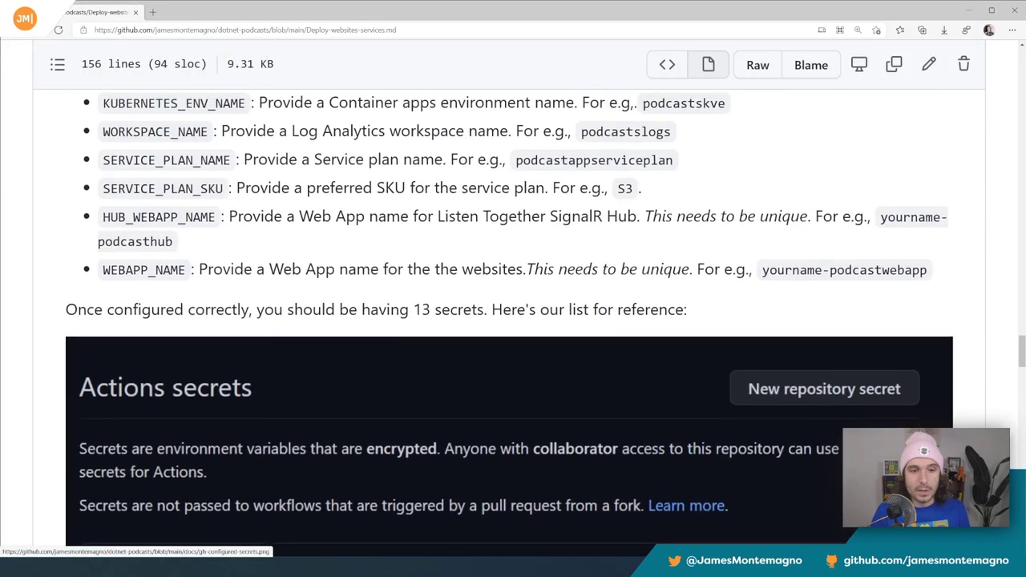
scroll(409, 305, "down", 7)
scroll(409, 305, "down", 8)
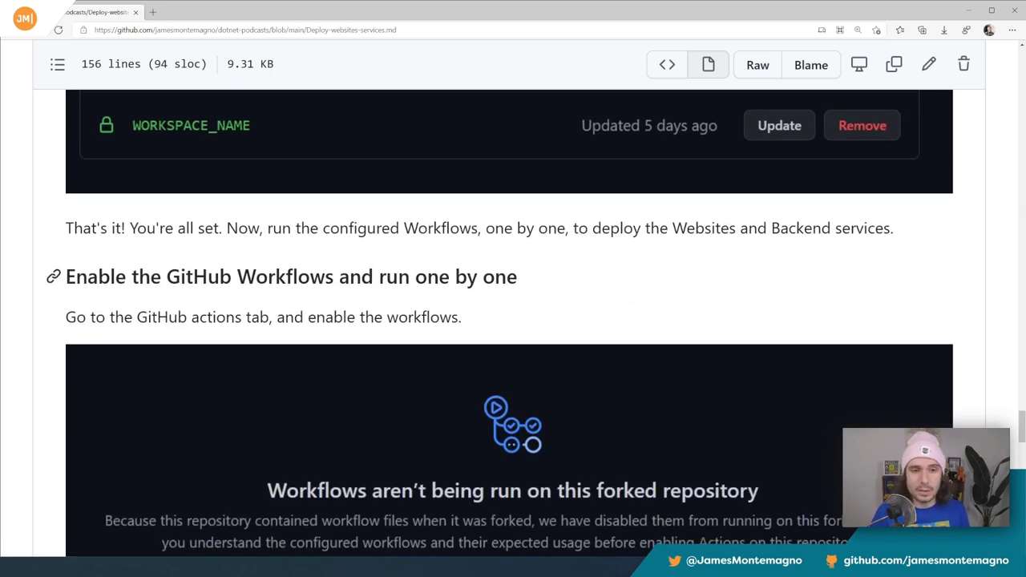
scroll(509, 321, "down", 2)
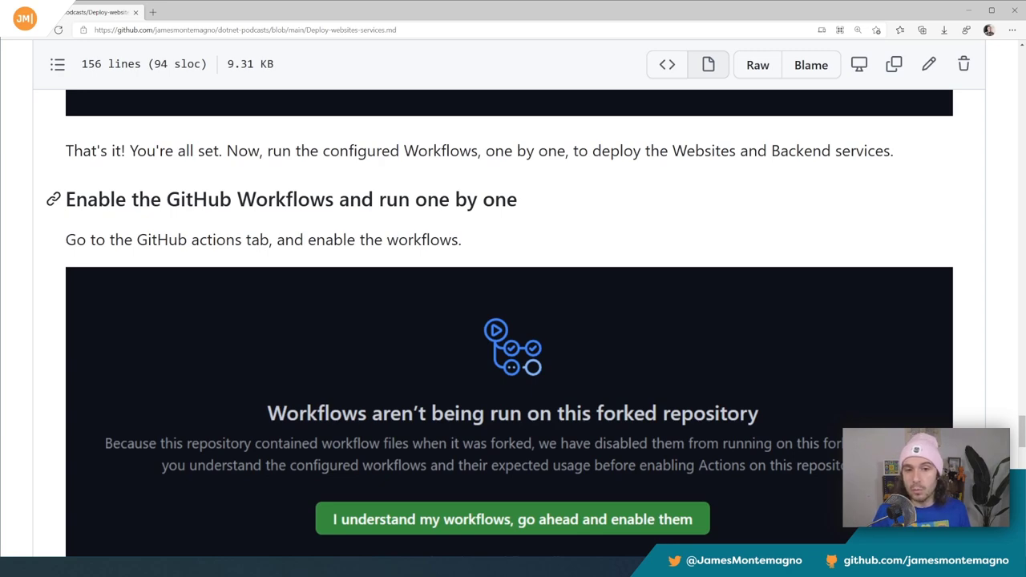
scroll(859, 160, "down", 2)
scroll(859, 161, "down", 2)
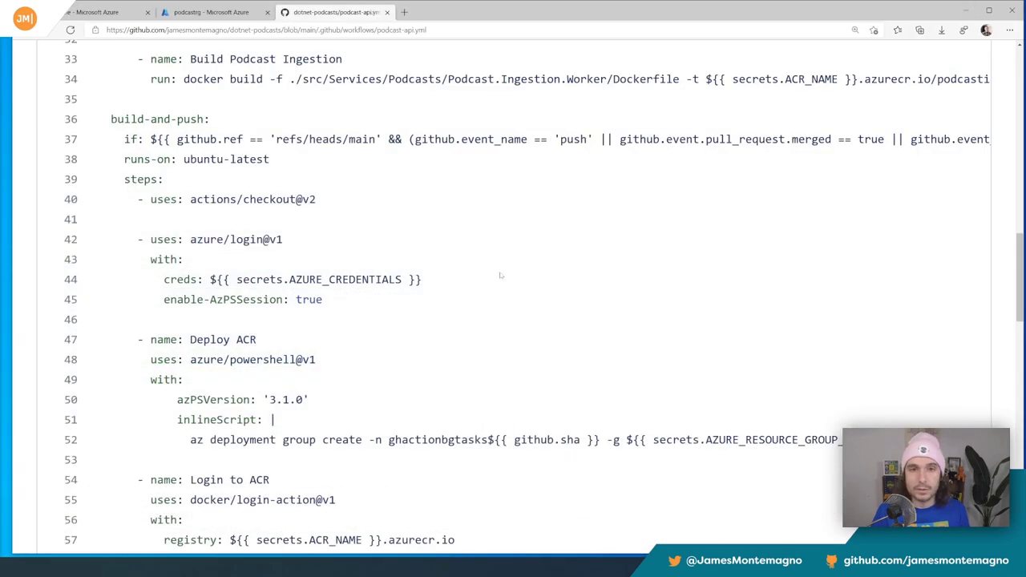
scroll(509, 328, "up", 10)
scroll(509, 328, "up", 8)
Confirm 'I understand my workflows, go ahead and enable them' on the fork's Actions page
left_click(295, 206)
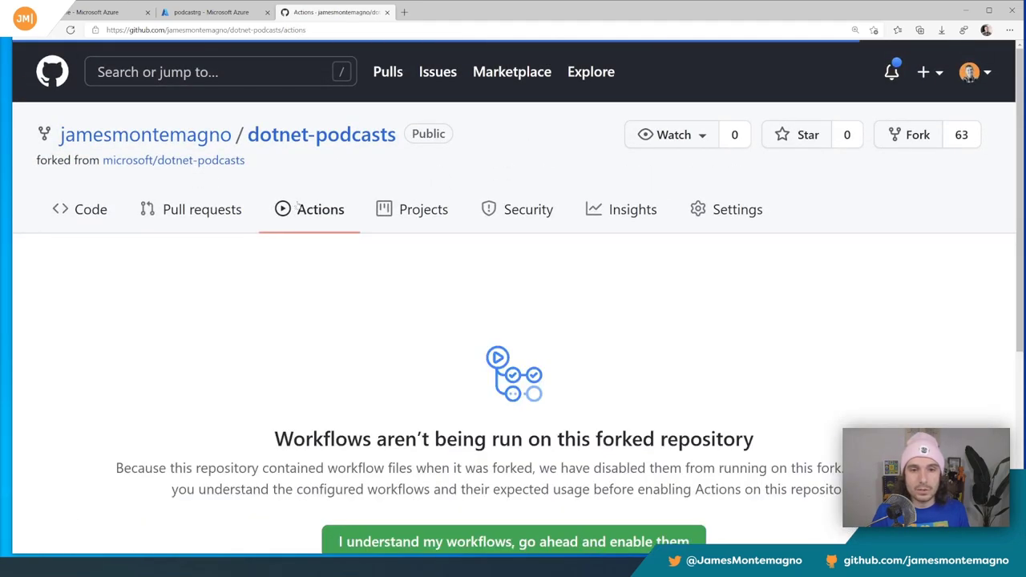
scroll(482, 322, "down", 3)
left_click(495, 315)
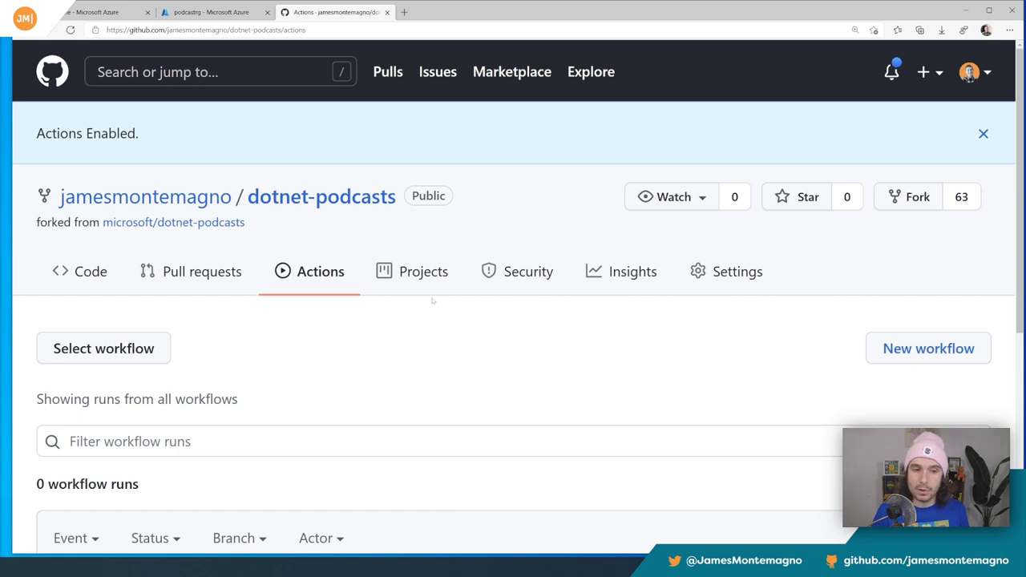
scroll(433, 300, "down", 2)
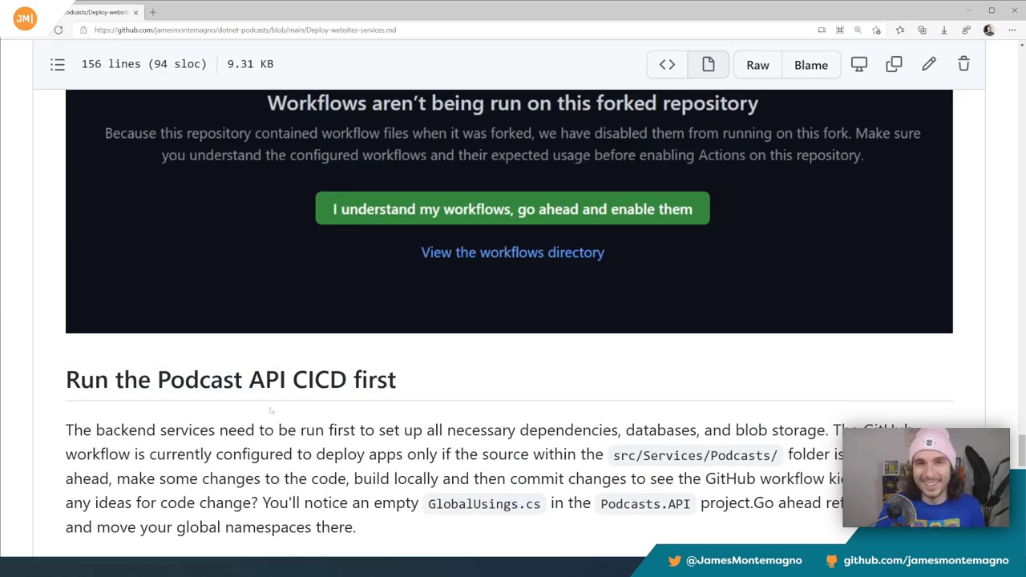
Highlight the README heading and the paragraph explaining when the workflow deploys
scroll(267, 410, "down", 2)
left_click_drag(110, 226, 310, 226)
left_click(310, 226)
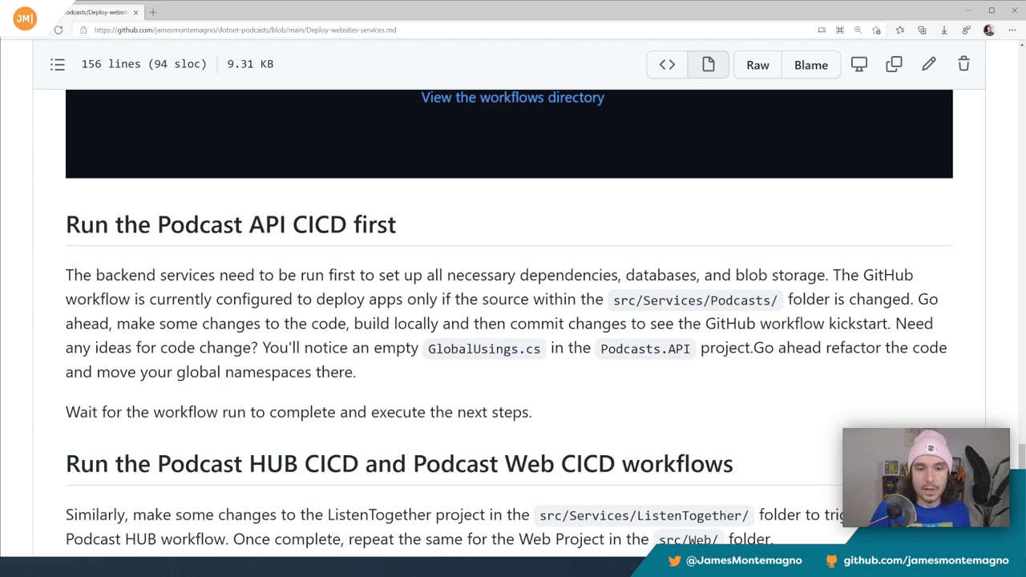
left_click_drag(161, 275, 826, 324)
left_click(826, 324)
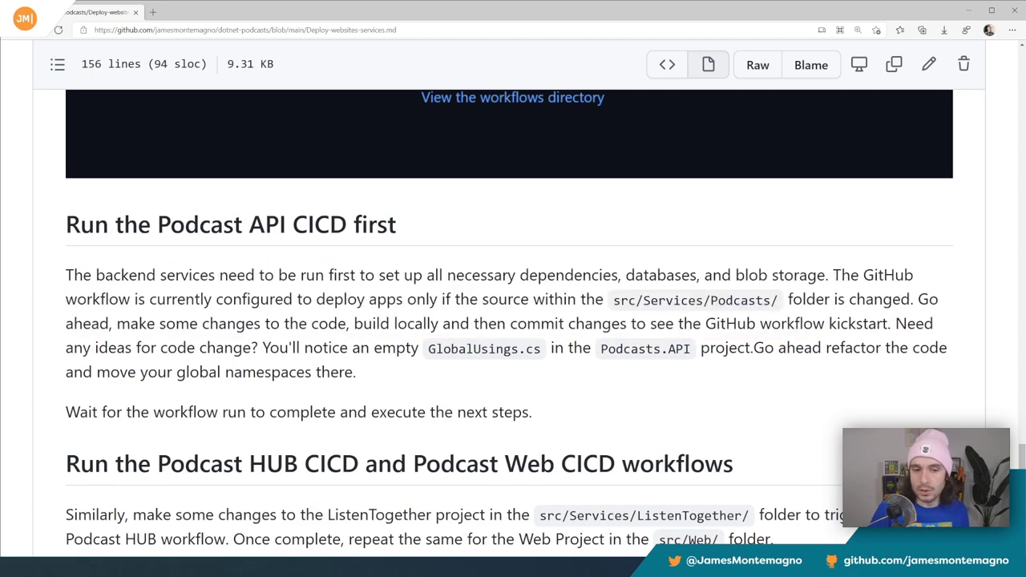
Highlight the Podcast HUB CICD and Web CICD headings, then minimize the guide window
scroll(513, 321, "down", 3)
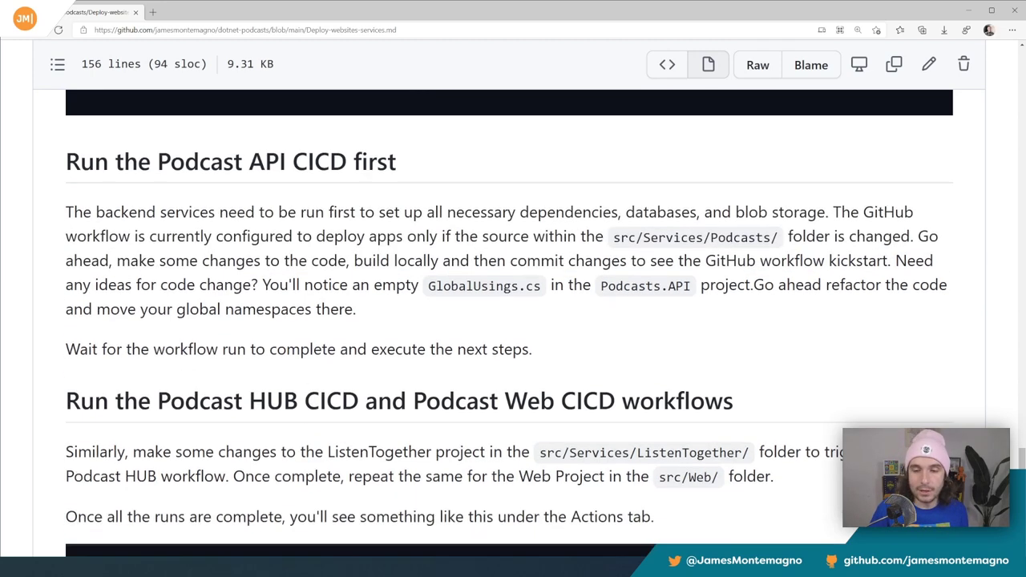
left_click_drag(109, 231, 327, 231)
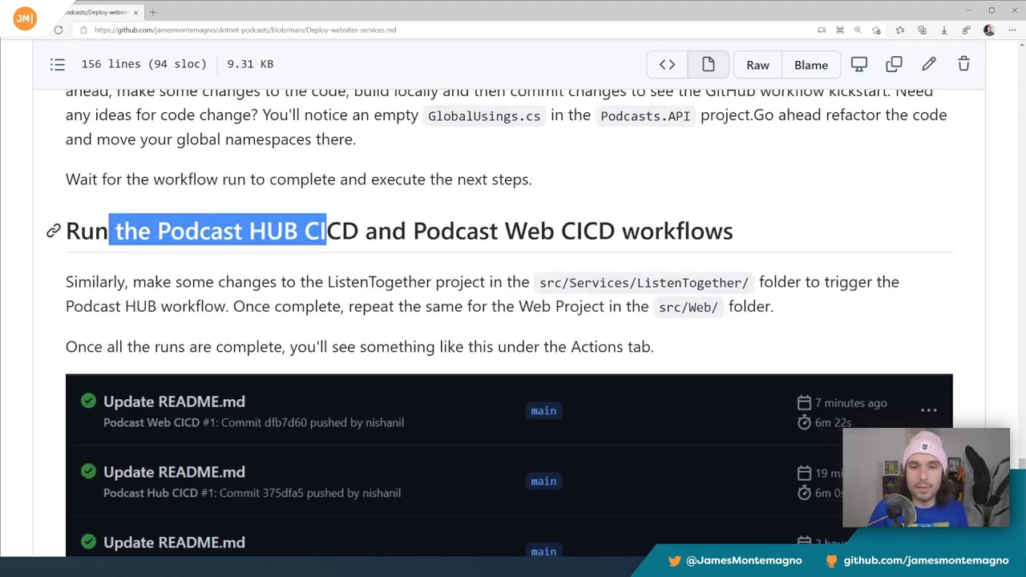
left_click_drag(505, 231, 673, 207)
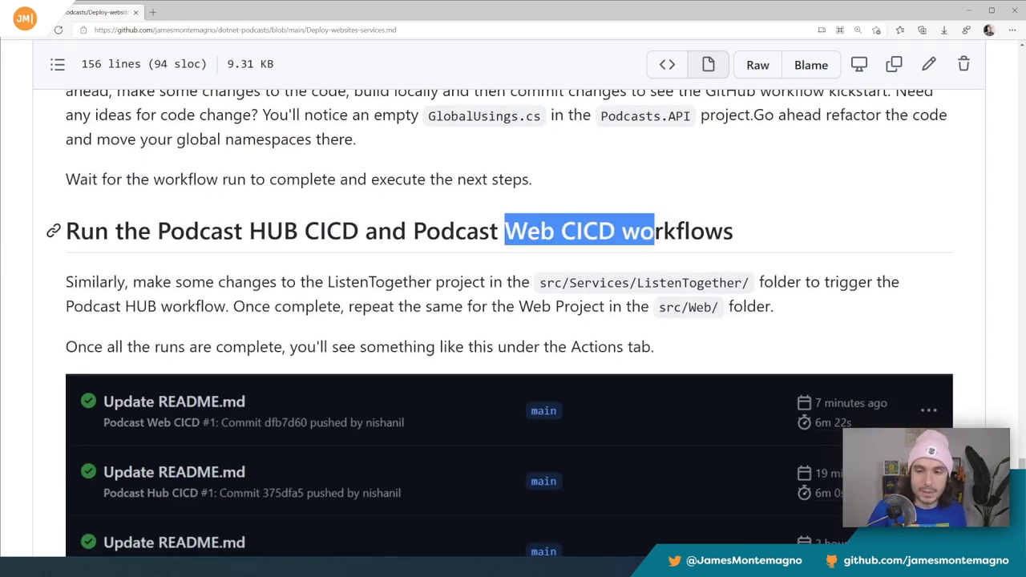
scroll(513, 321, "up", 2)
left_click_drag(534, 334, 22, 305)
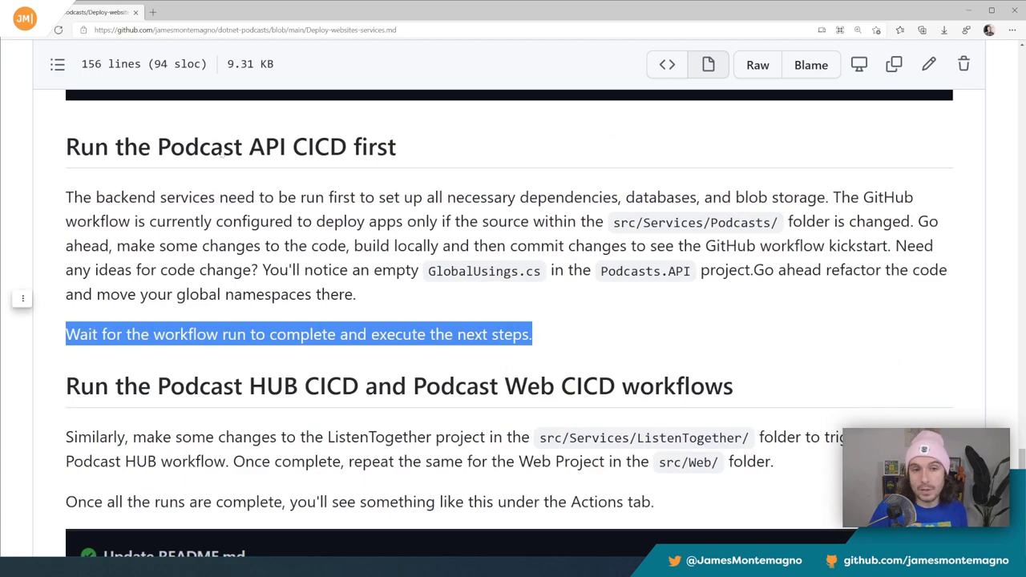
left_click(974, 11)
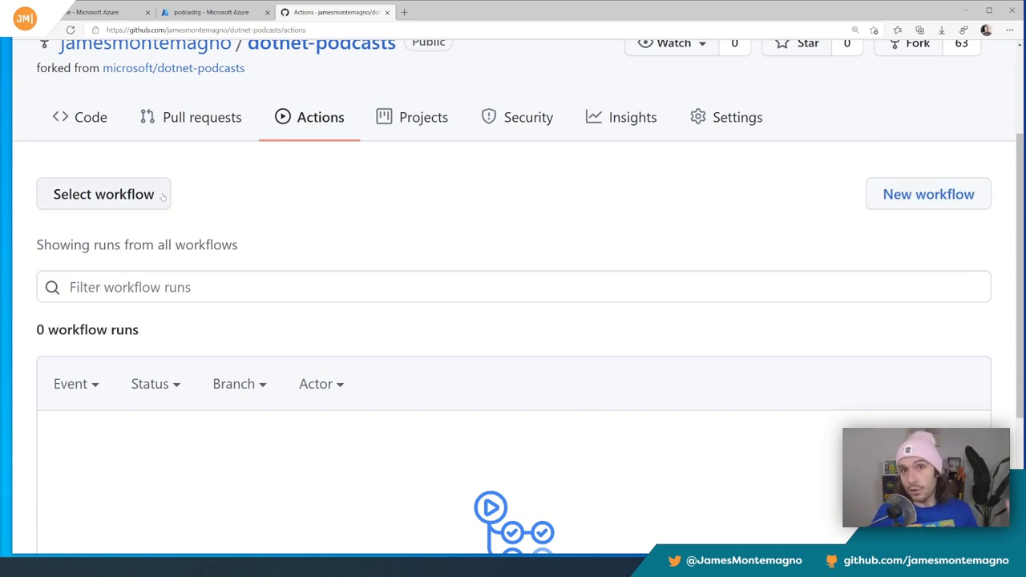
Manually run the Podcast API CICD workflow, then view runs from all workflows
left_click(104, 194)
left_click(393, 237)
scroll(392, 236, "up", 2)
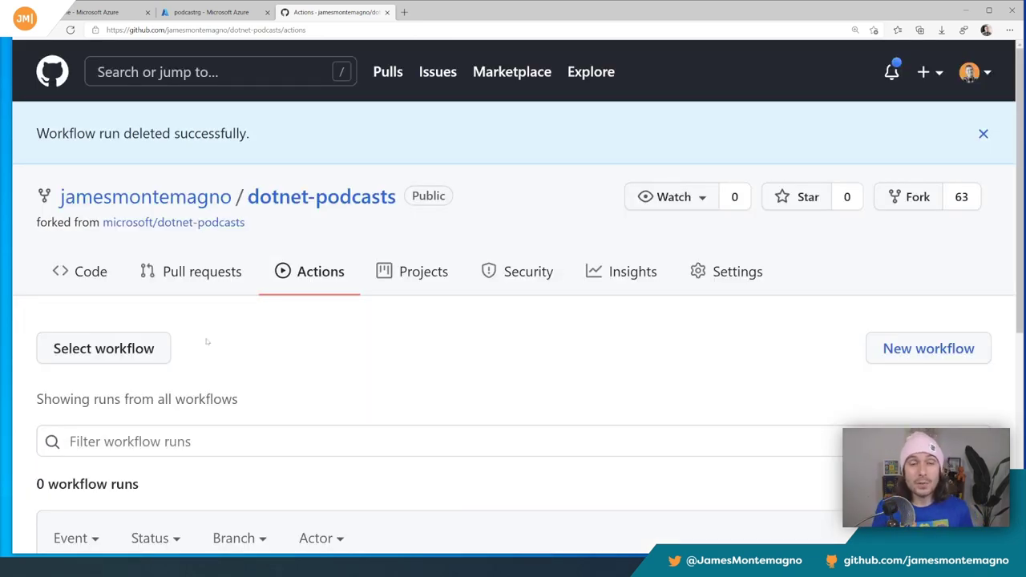
left_click(150, 351)
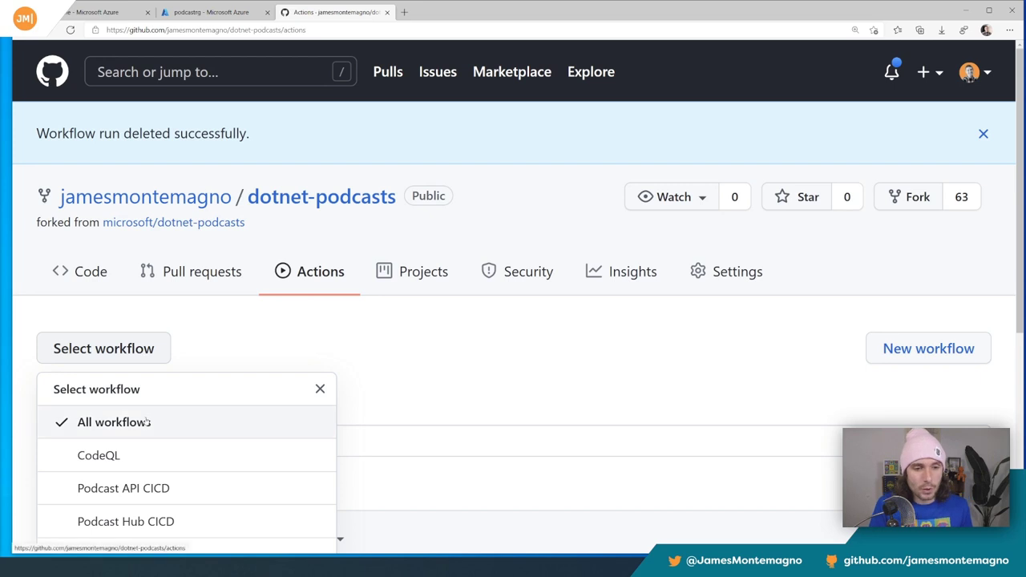
scroll(148, 421, "down", 1)
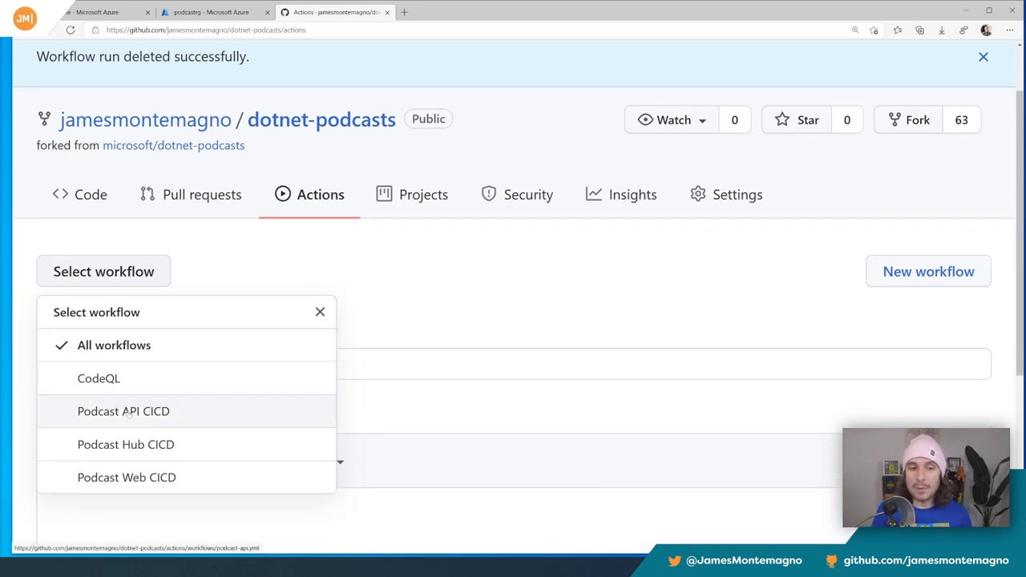
left_click(129, 413)
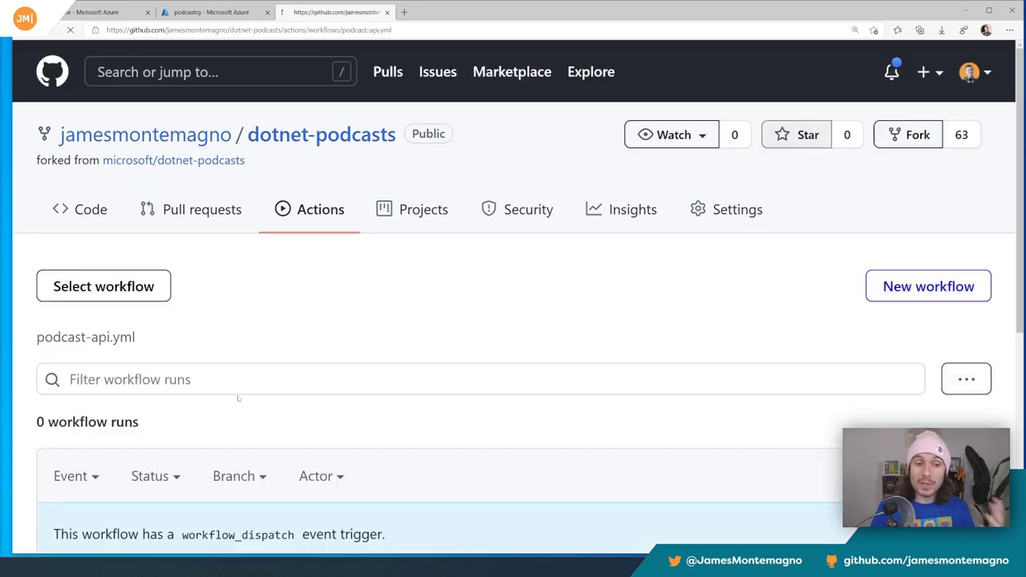
scroll(341, 378, "down", 3)
left_click(909, 303)
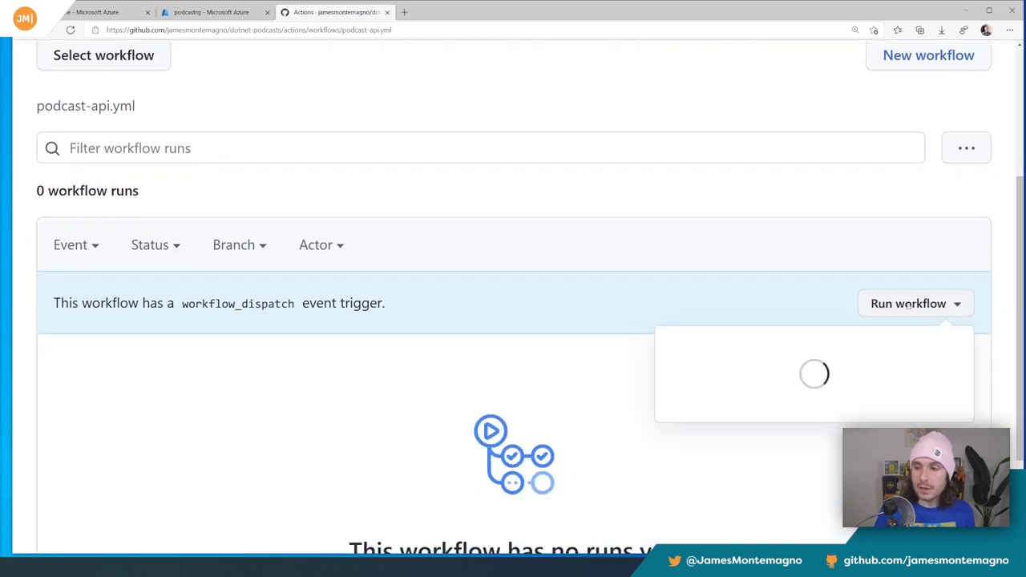
left_click(714, 426)
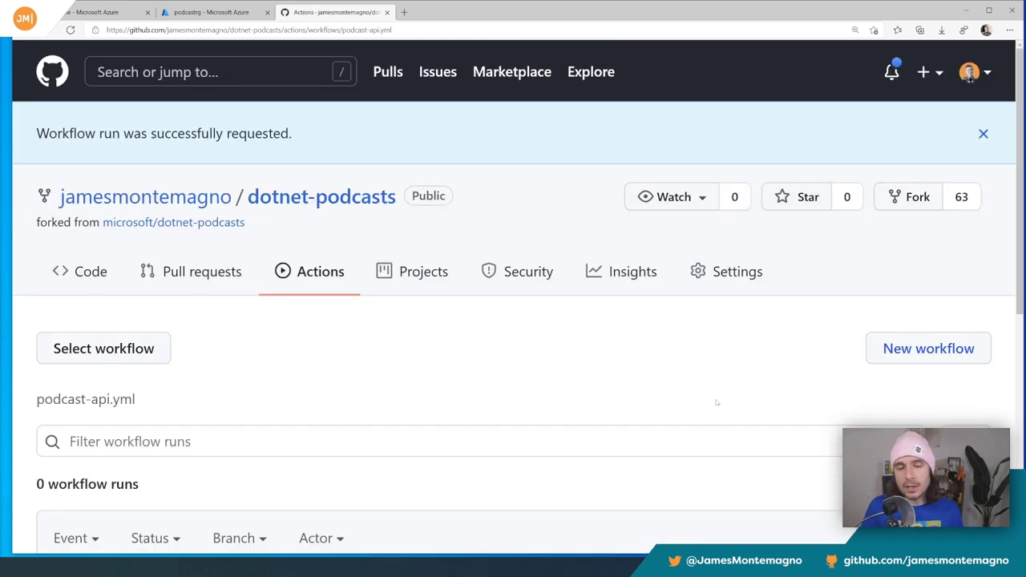
left_click(327, 273)
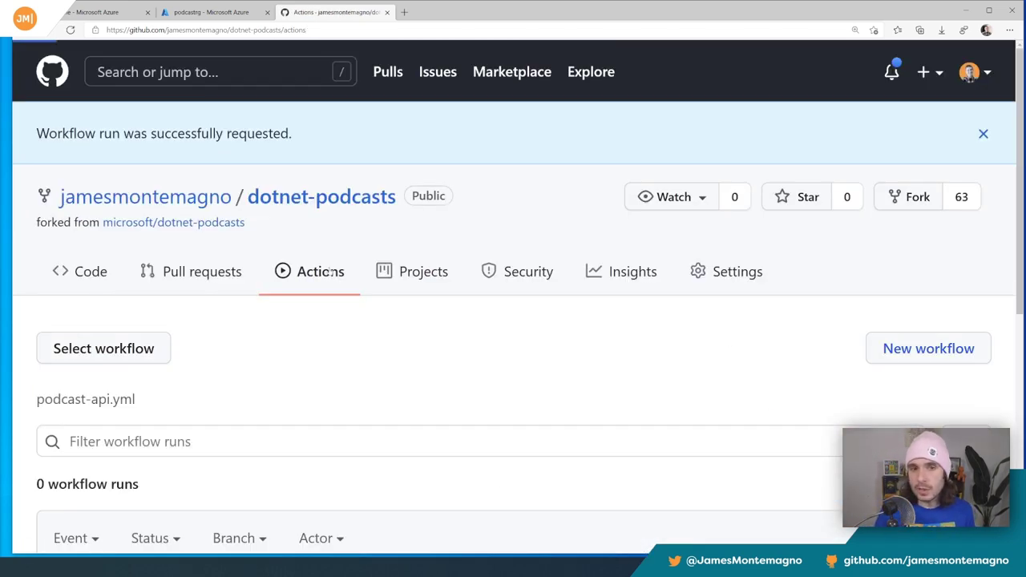
scroll(303, 325, "down", 1)
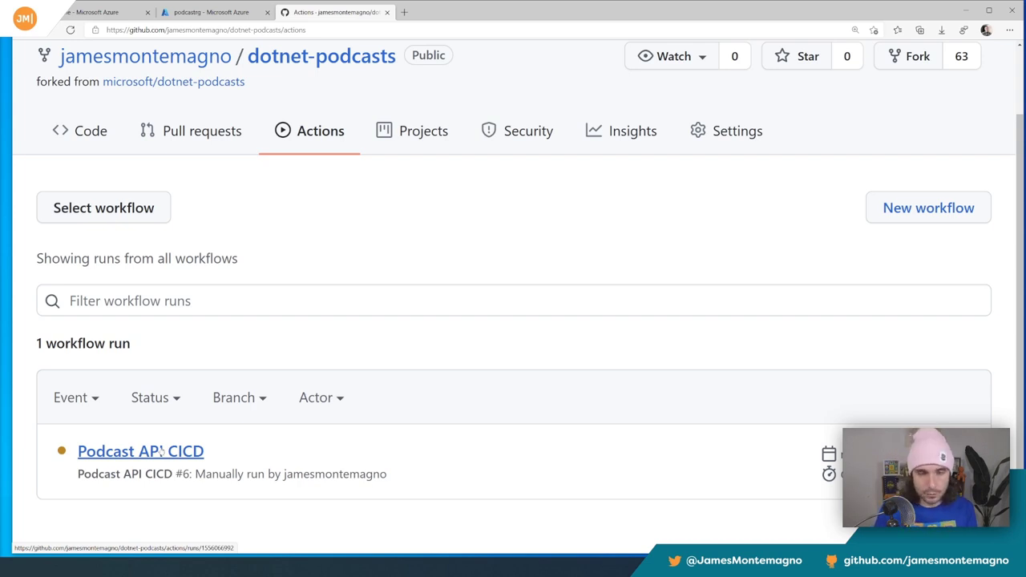
Watch run #6's build-and-push and deploy job logs until deploy passes in 6m 7s
left_click(163, 454)
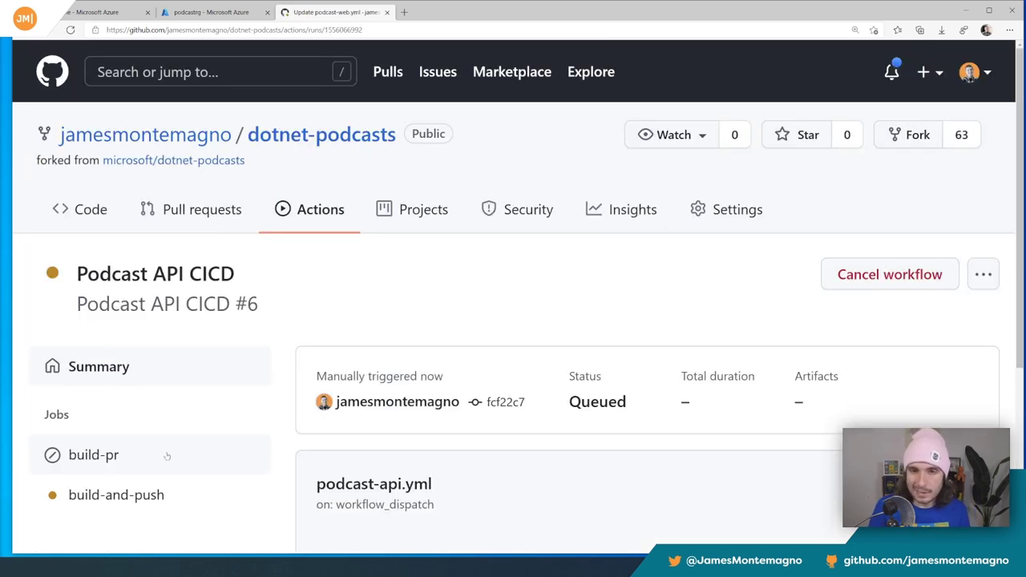
scroll(309, 339, "down", 2)
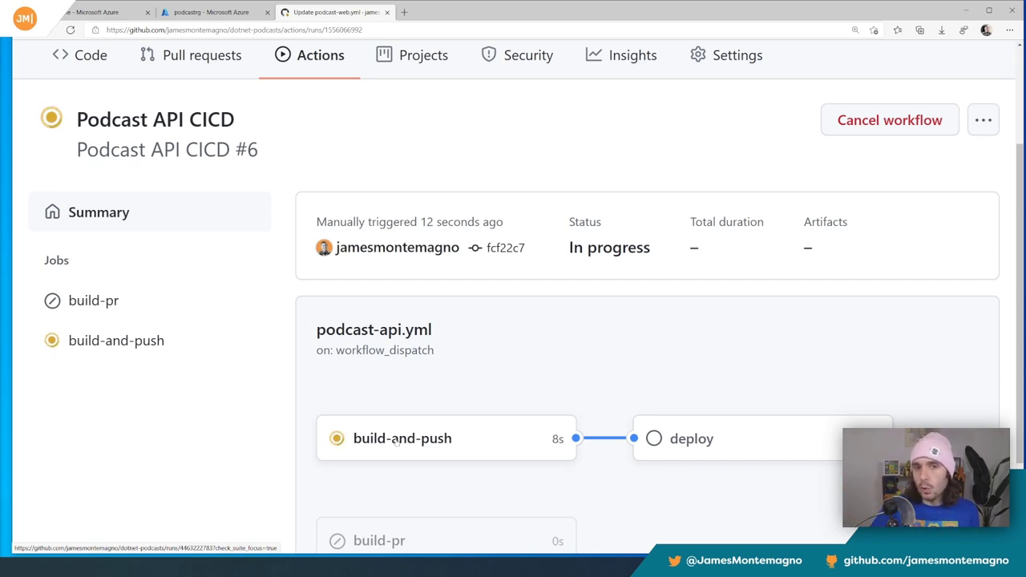
left_click(481, 436)
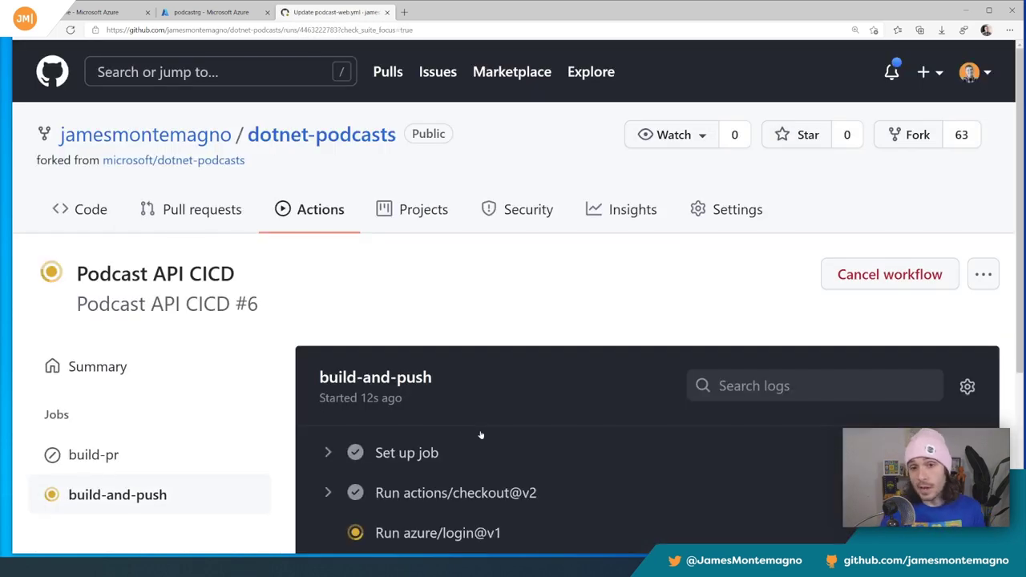
scroll(441, 388, "down", 3)
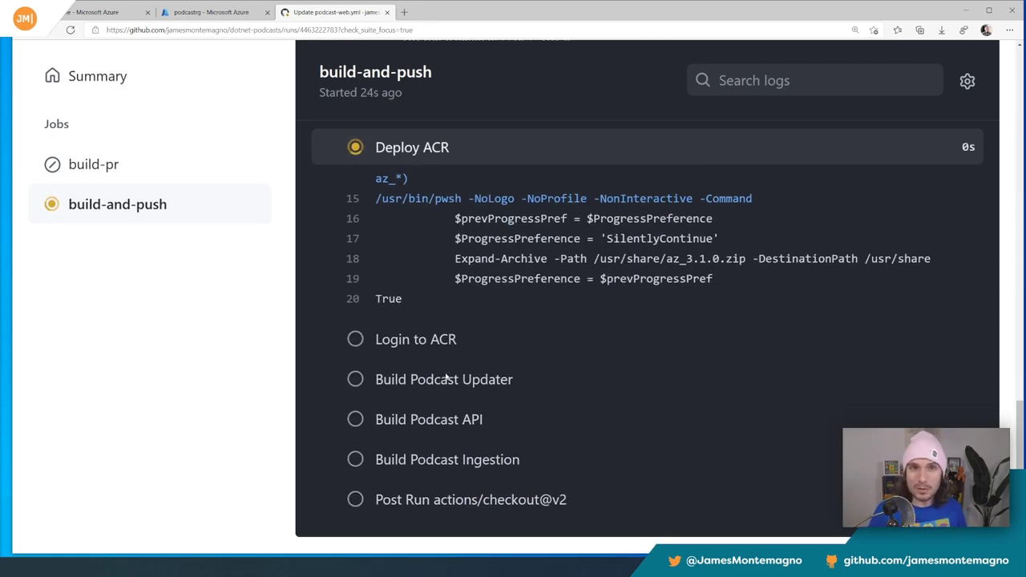
scroll(447, 377, "down", 1)
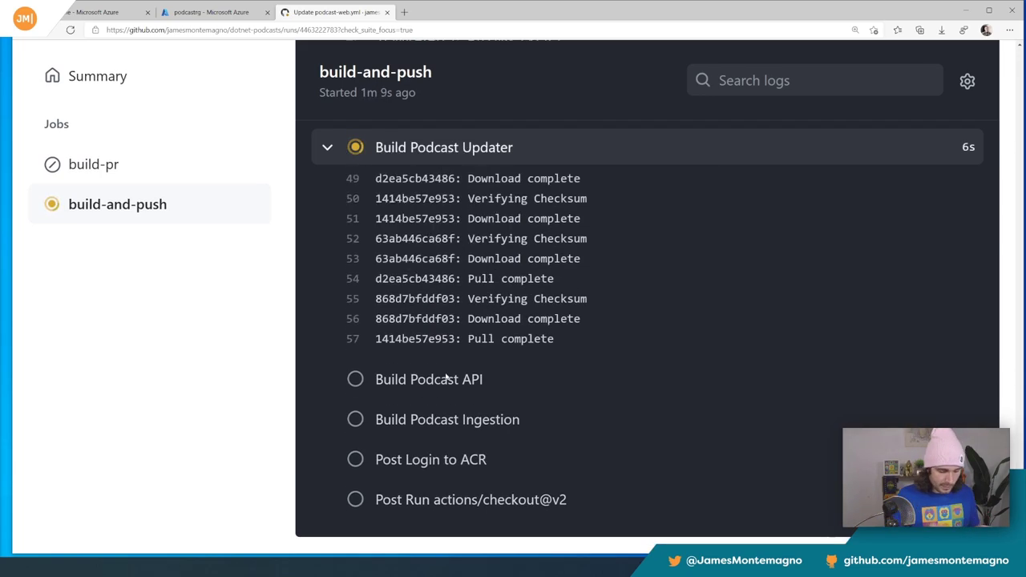
left_click(90, 245)
scroll(668, 135, "down", 5)
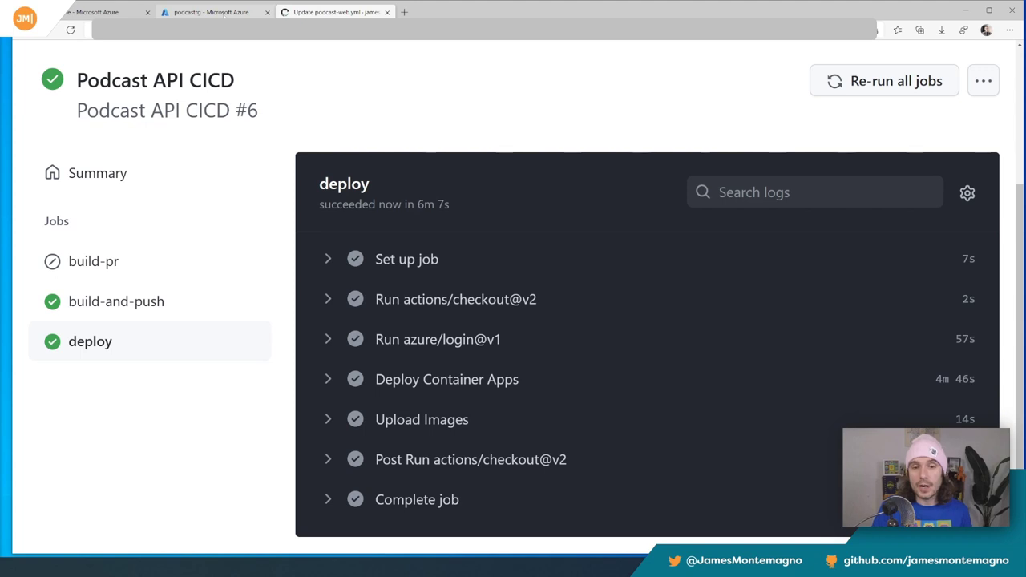
left_click(210, 12)
Reload the podcastrg resources and open the podcastapica Container App's overview in Canada Central
scroll(385, 377, "down", 4)
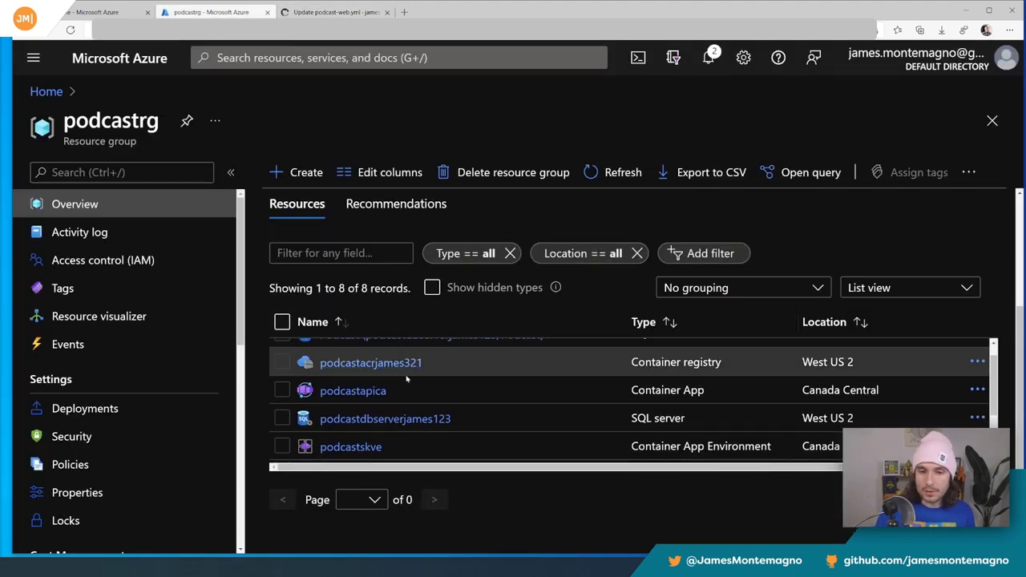
scroll(368, 437, "up", 1)
scroll(367, 441, "up", 2)
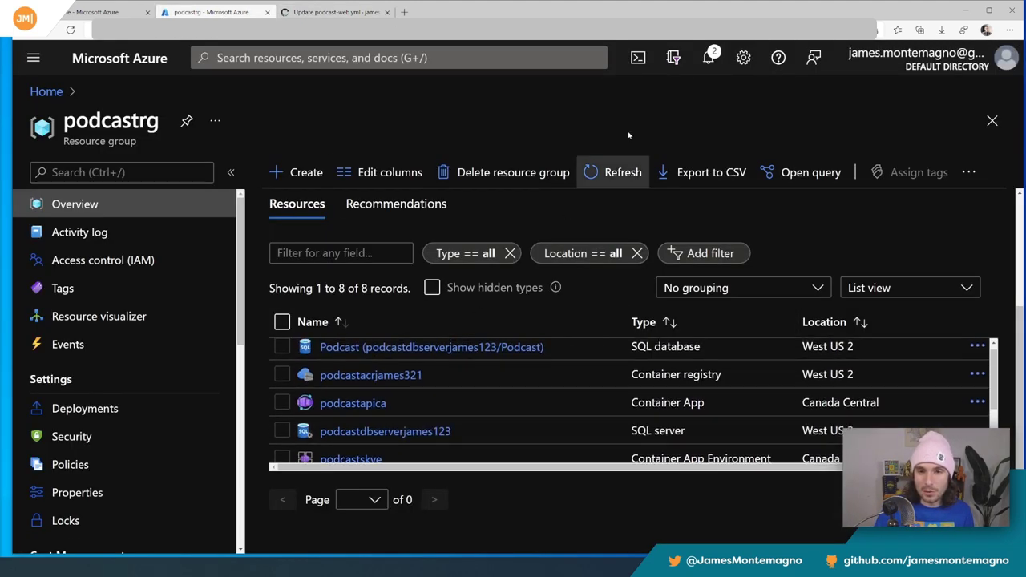
left_click(623, 172)
scroll(461, 372, "up", 1)
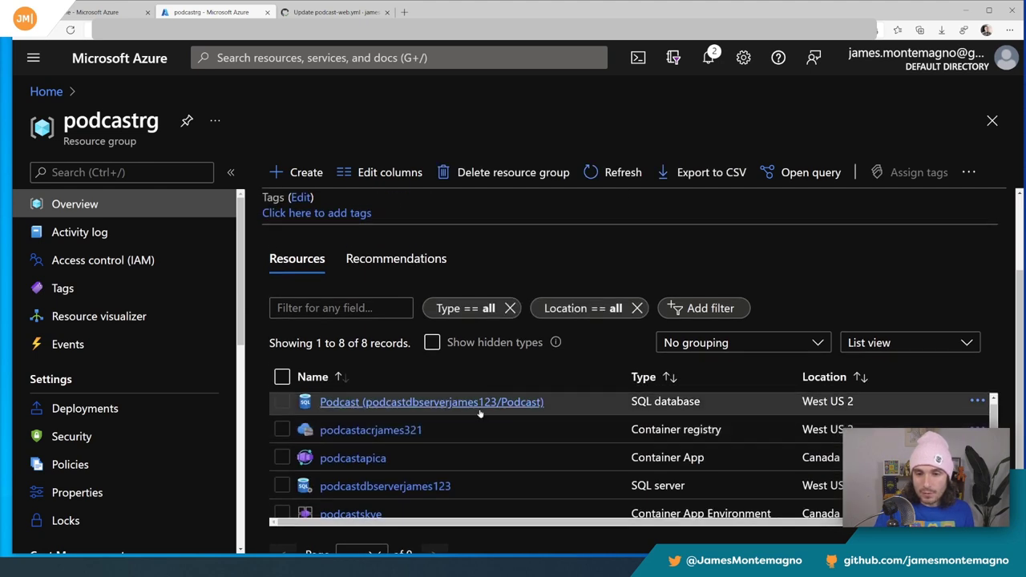
scroll(473, 410, "down", 1)
scroll(393, 413, "up", 1)
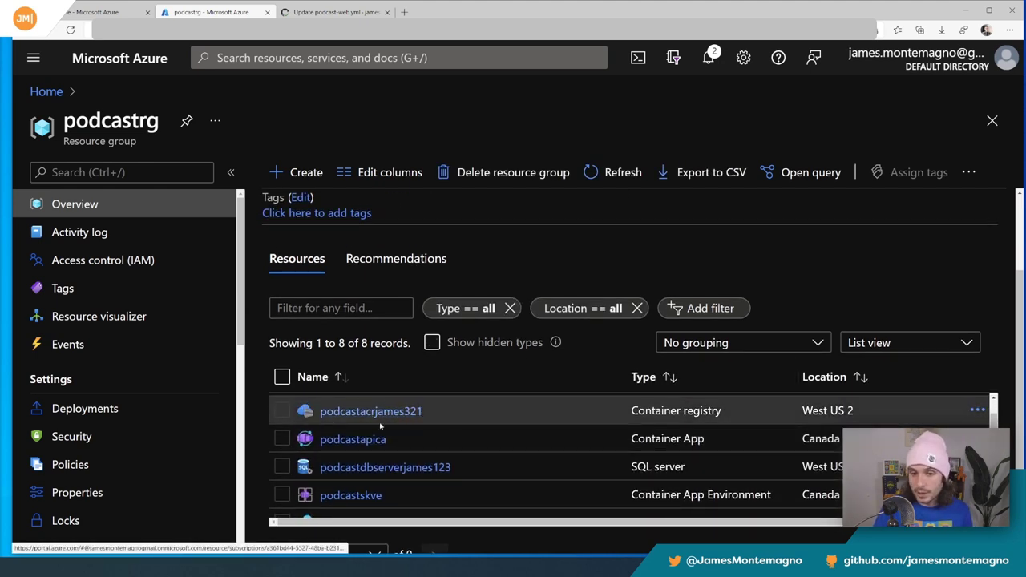
scroll(352, 494, "down", 2)
scroll(353, 497, "up", 3)
left_click(379, 465)
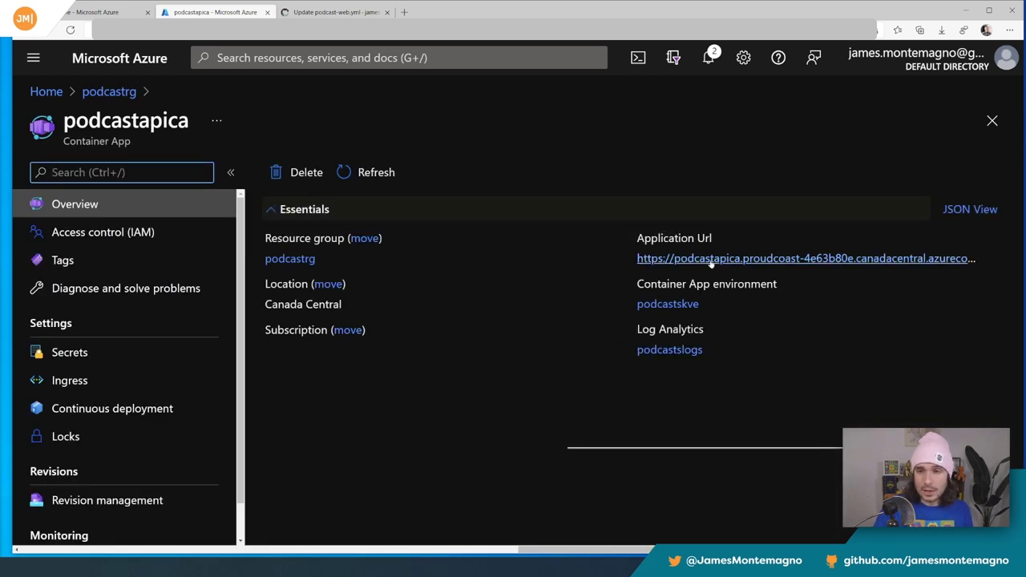
Open podcastapica's Application Url and zoom the Swagger UI page in twice
left_click(709, 260)
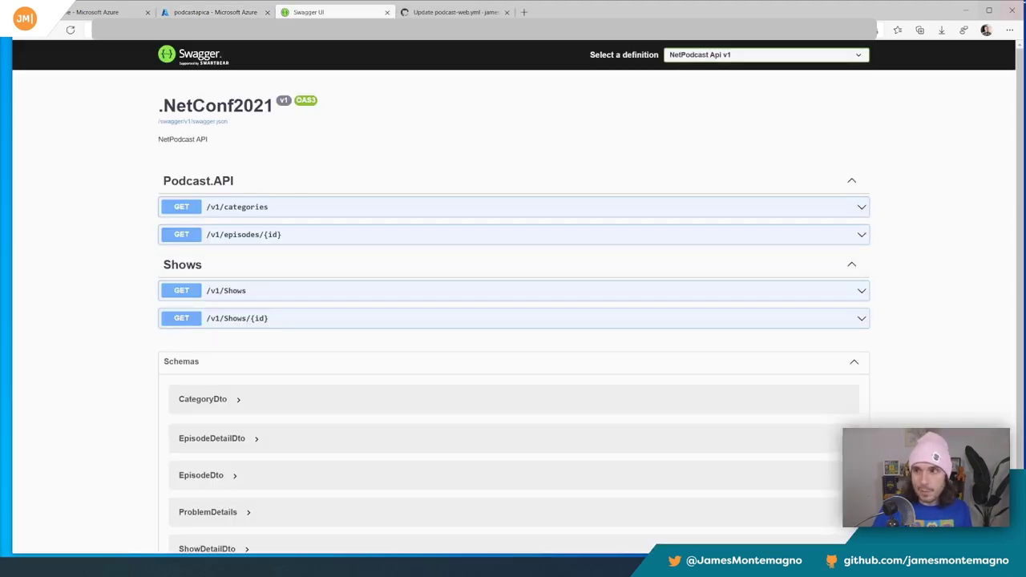
left_click(1009, 30)
left_click(989, 110)
left_click(990, 110)
left_click(615, 148)
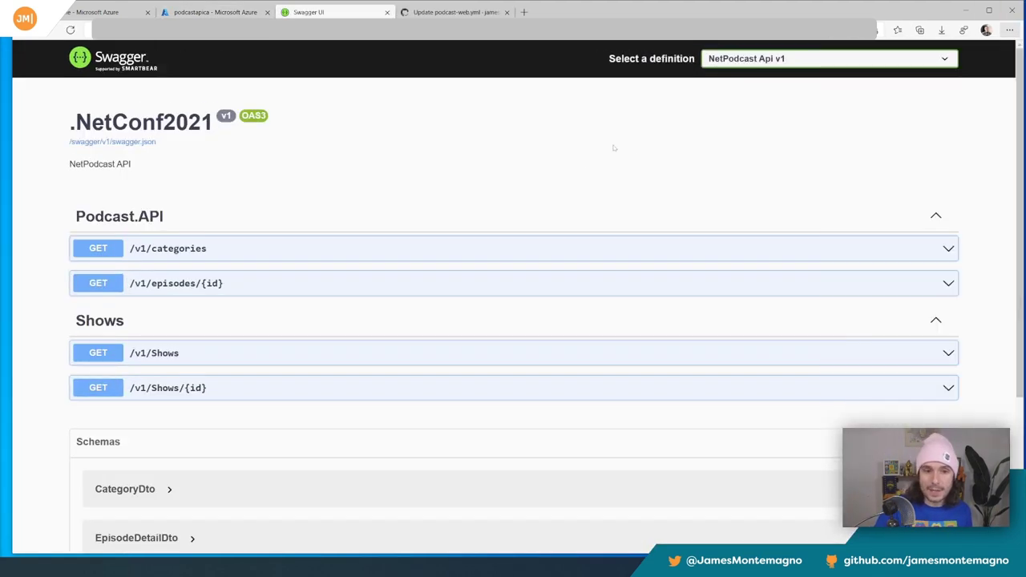
Execute GET /v1/categories and select the 200 JSON response listing six genres
left_click(252, 249)
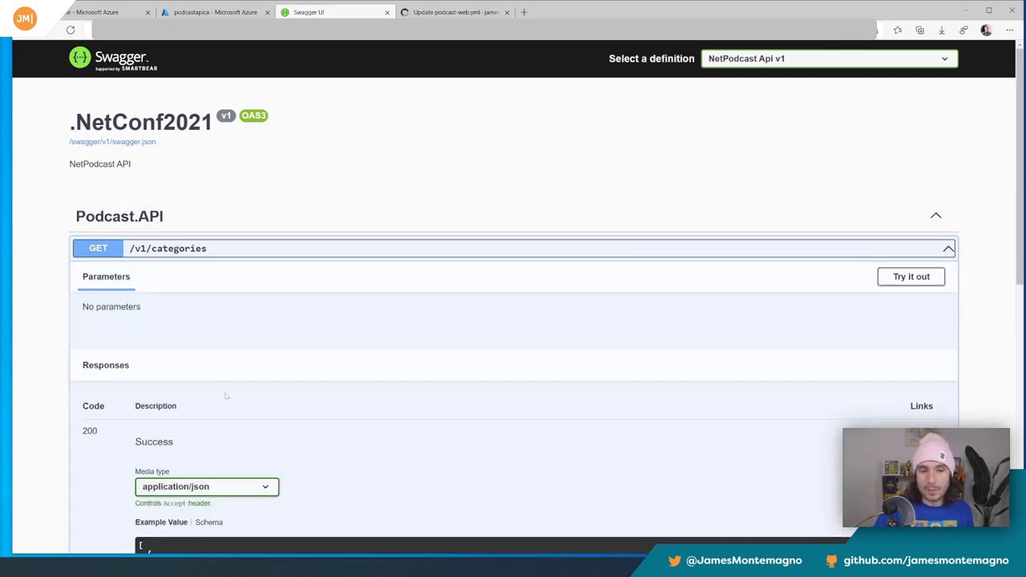
scroll(233, 256, "down", 3)
scroll(829, 281, "up", 3)
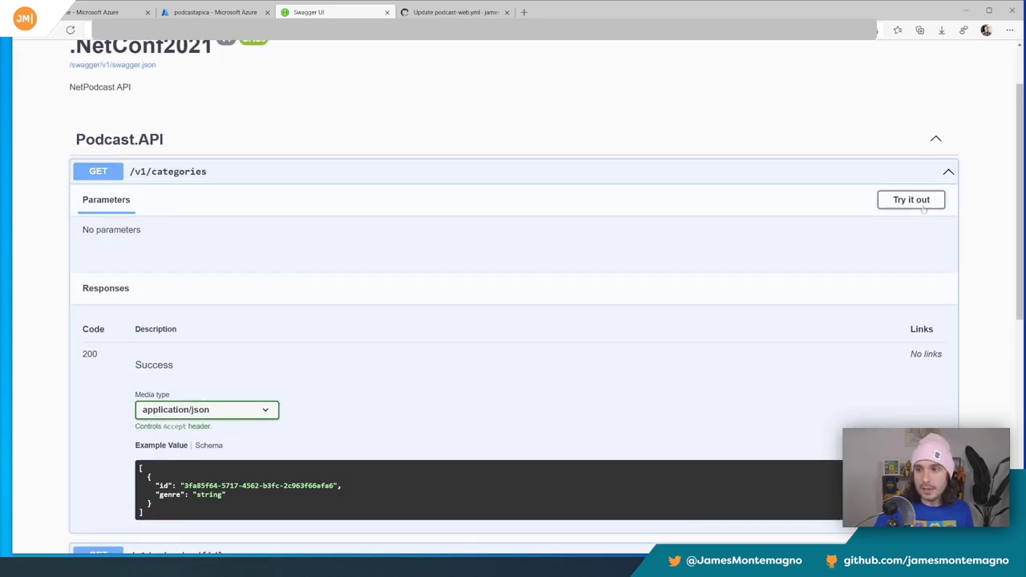
left_click(914, 202)
left_click(468, 270)
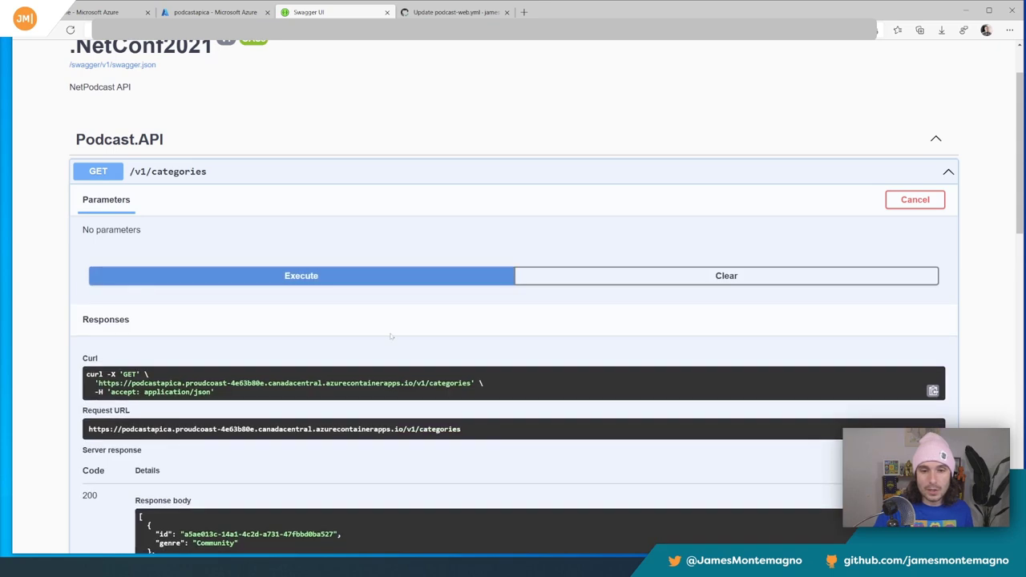
scroll(235, 501, "down", 3)
left_click_drag(235, 502, 149, 269)
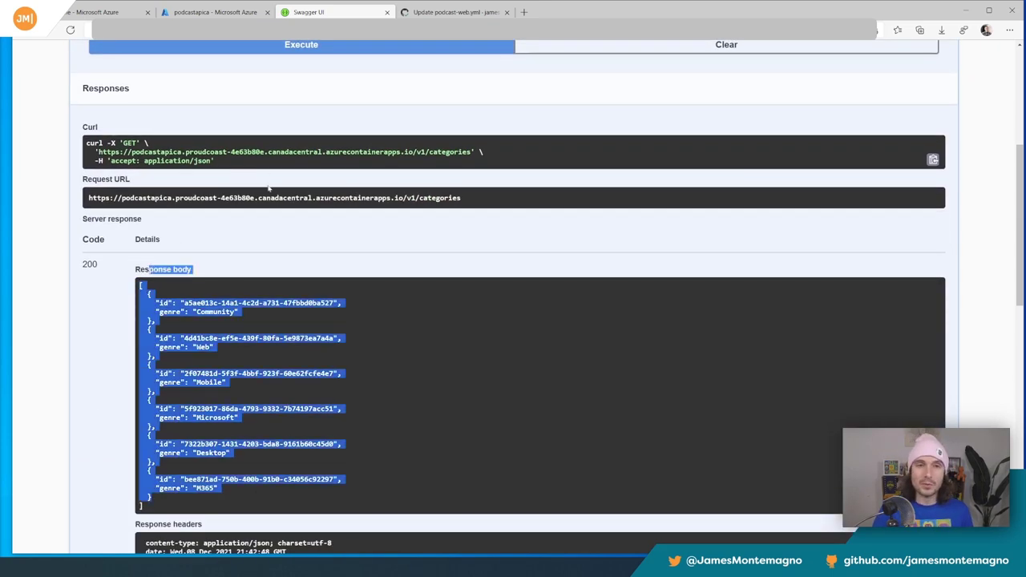
left_click(455, 12)
scroll(913, 201, "up", 3)
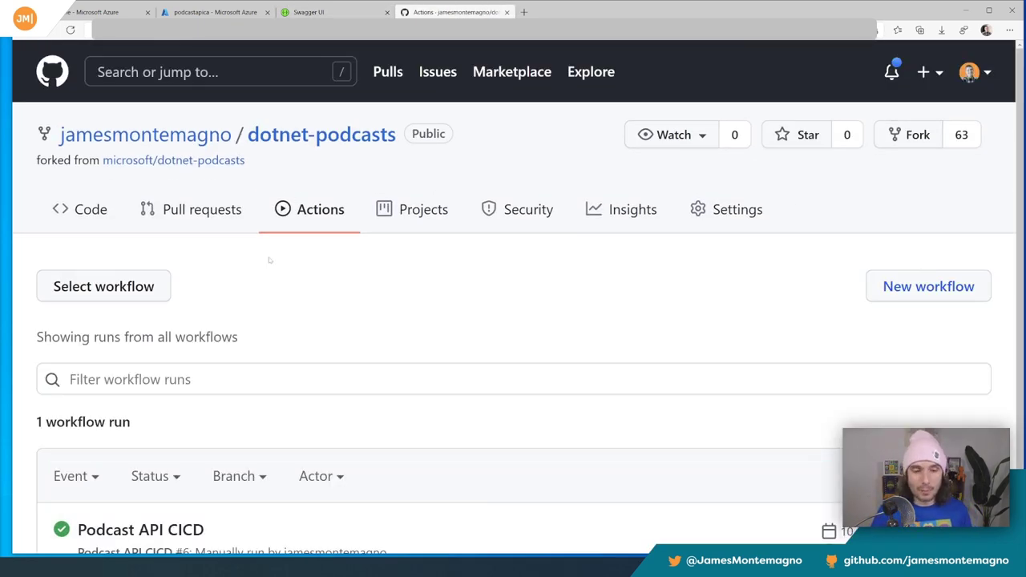
Start a manual Podcast Hub CICD run on the main branch
scroll(269, 260, "down", 1)
left_click(145, 224)
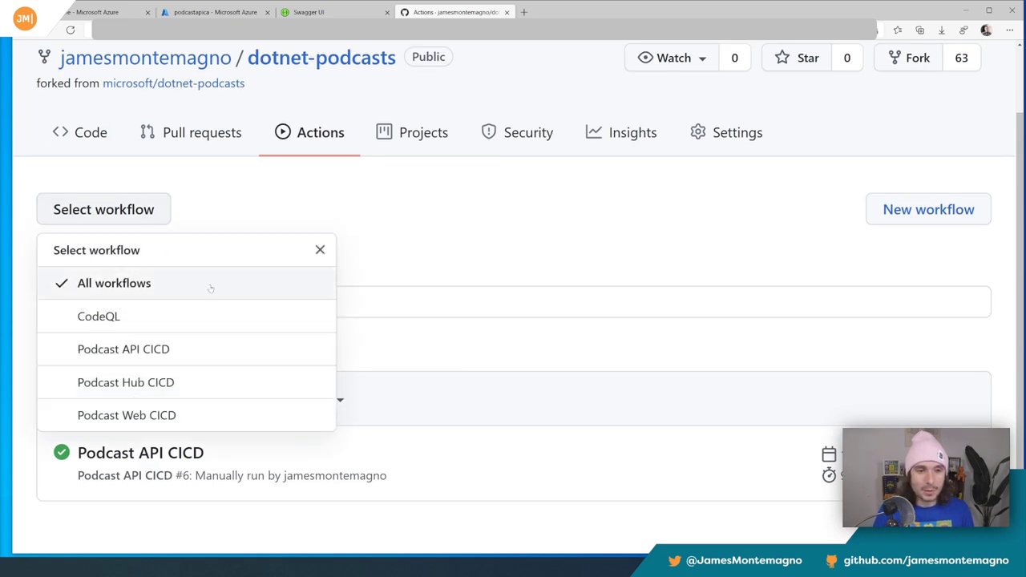
left_click(153, 384)
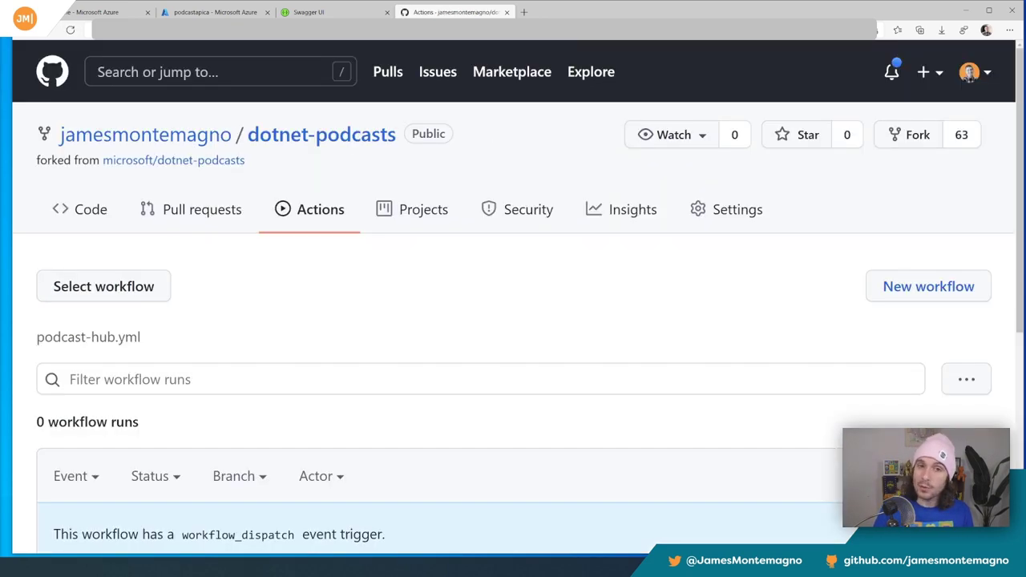
scroll(594, 321, "down", 2)
left_click(912, 380)
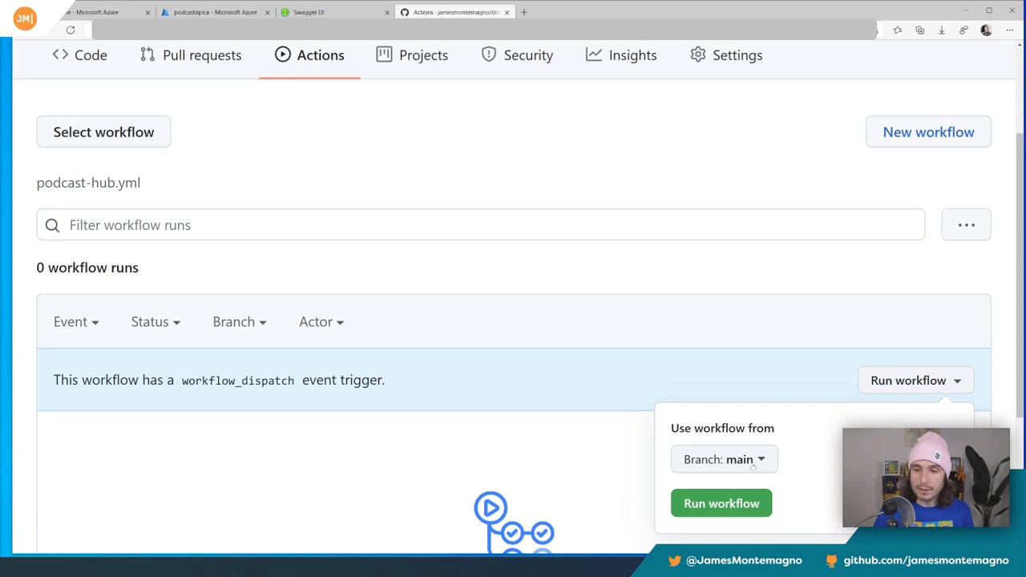
left_click(730, 503)
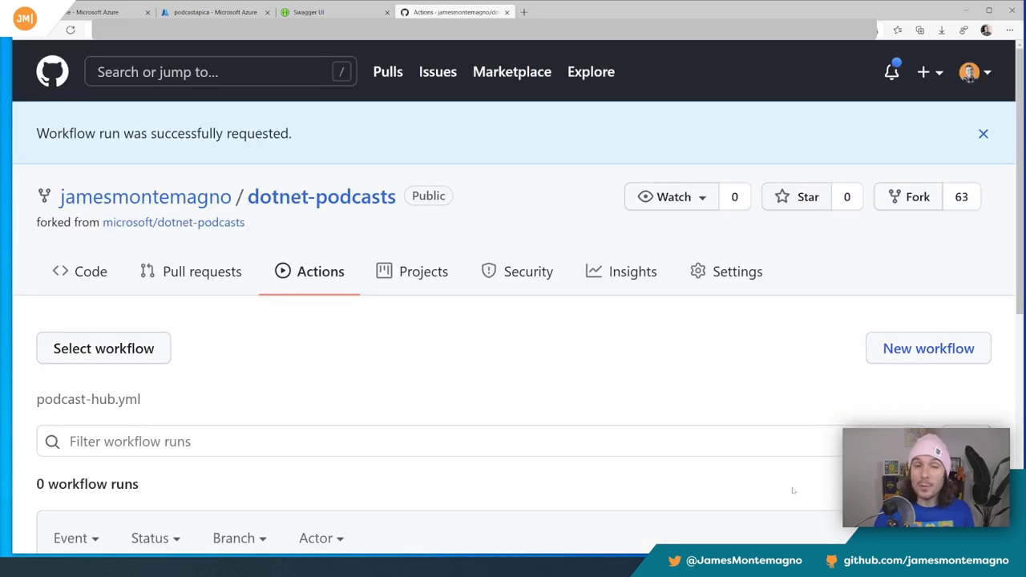
Start a manual Podcast Web CICD run on the main branch
left_click(136, 350)
scroll(161, 417, "down", 2)
left_click(173, 401)
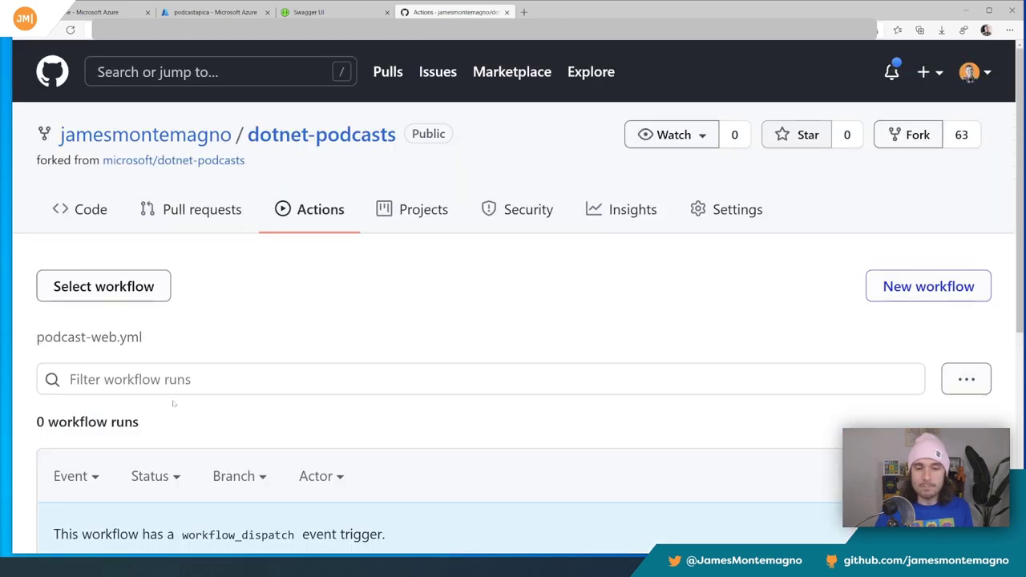
scroll(513, 361, "down", 3)
left_click(909, 378)
scroll(806, 390, "down", 1)
left_click(722, 455)
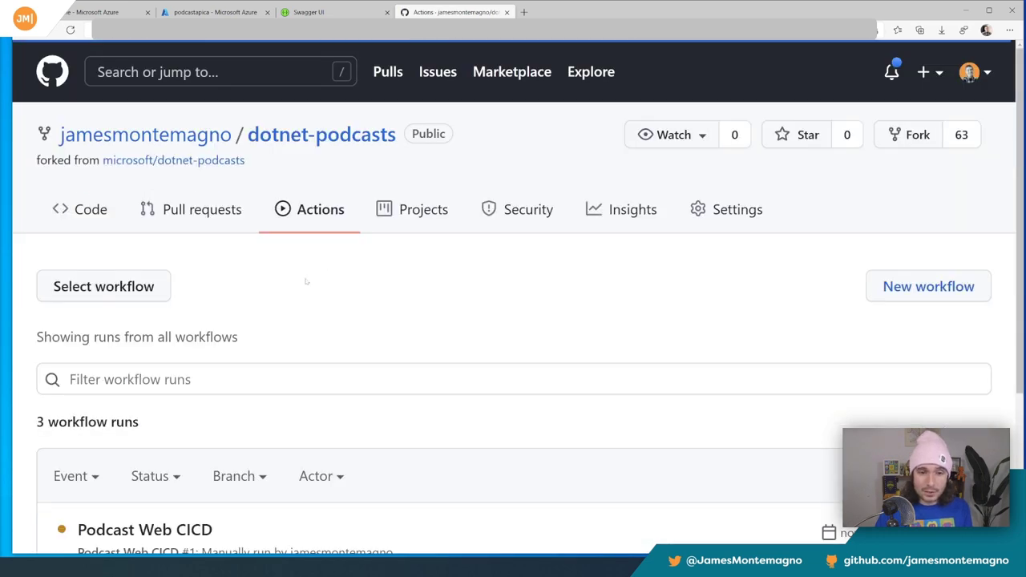
scroll(165, 311, "down", 3)
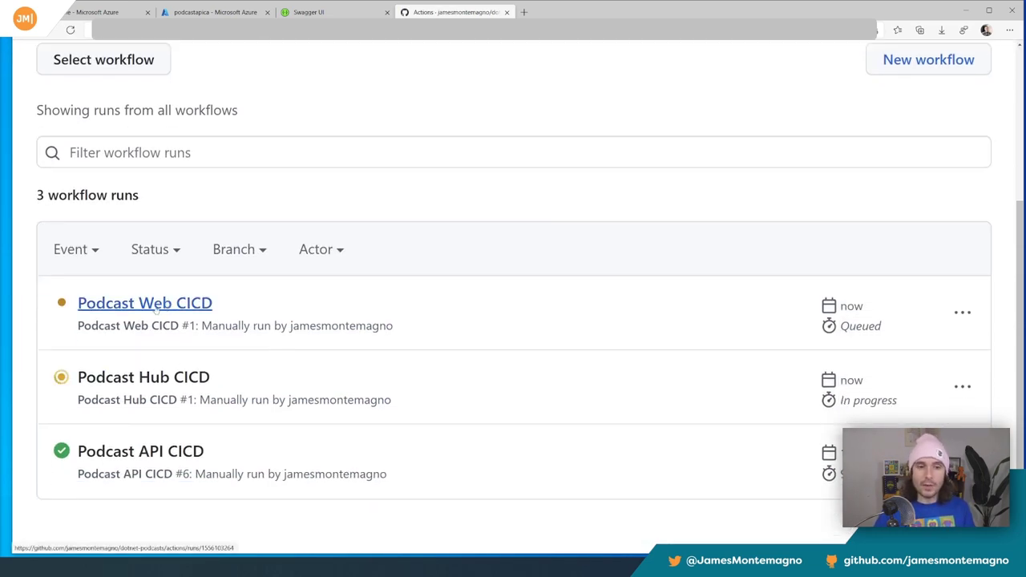
Open the yournamepodcaststgjgm storage account's Containers list from the podcastrg resource group
left_click(239, 12)
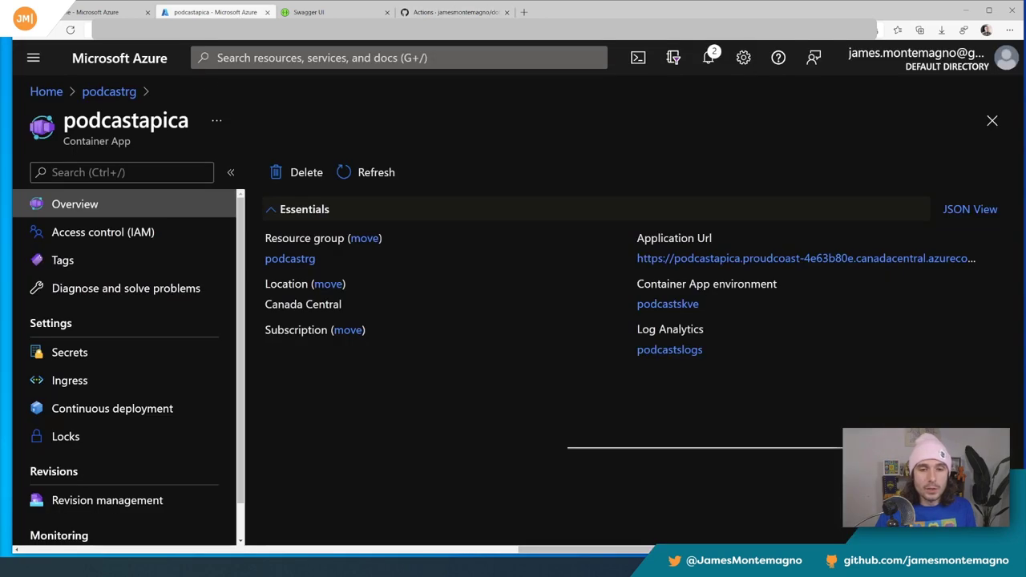
left_click(110, 93)
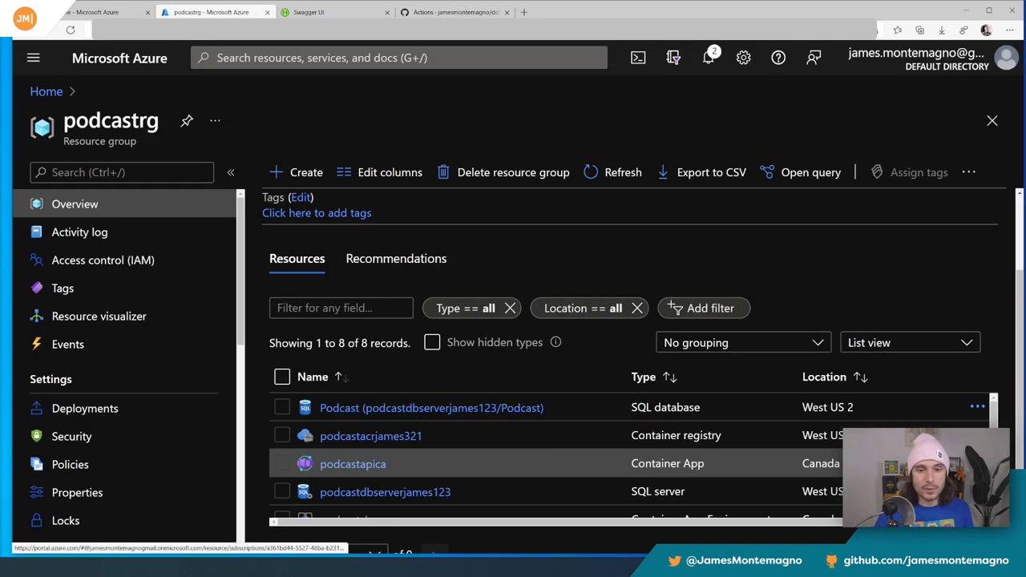
scroll(394, 473, "down", 1)
scroll(394, 473, "up", 1)
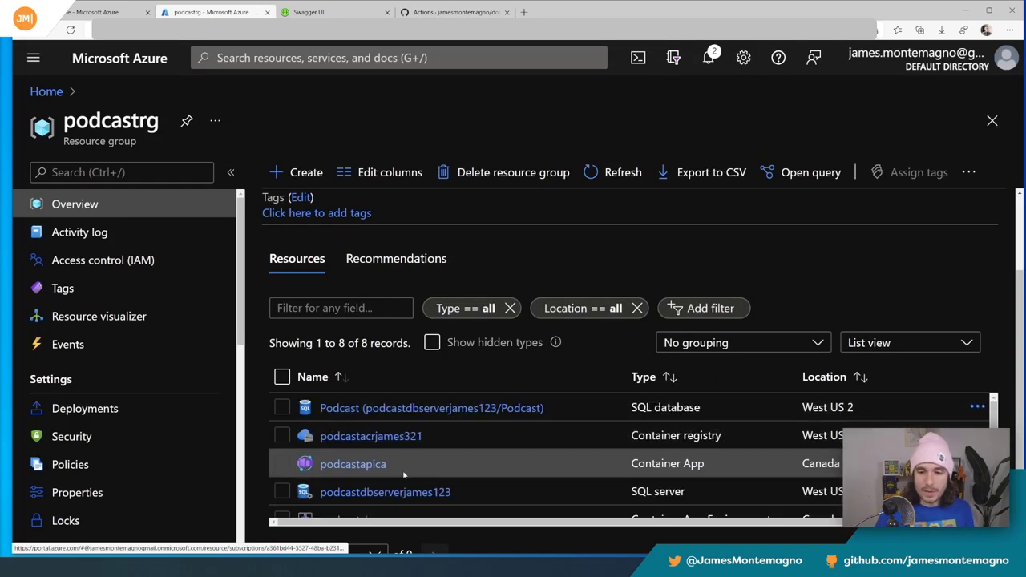
scroll(349, 488, "down", 1)
scroll(386, 475, "down", 1)
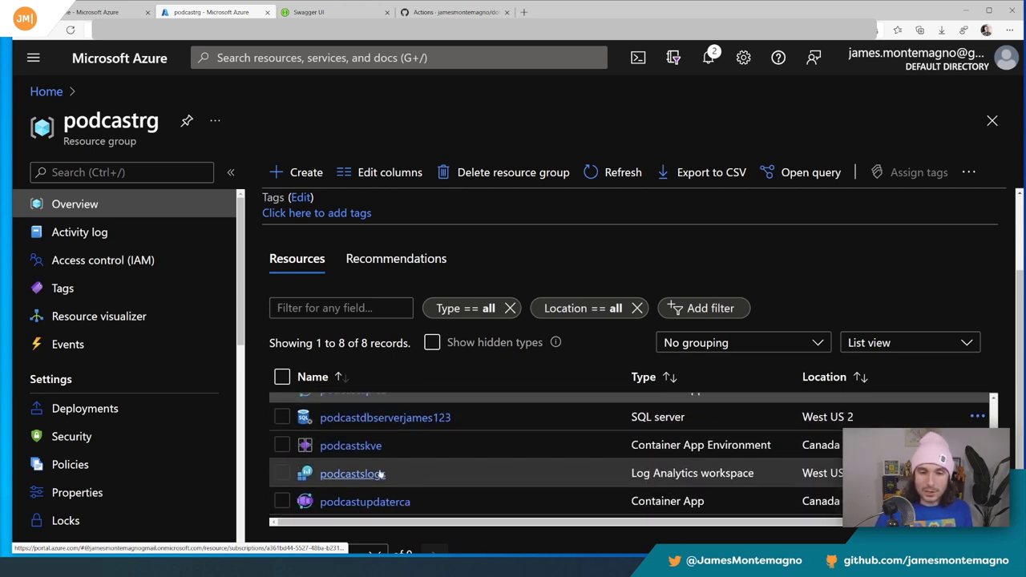
scroll(449, 479, "down", 1)
scroll(368, 493, "down", 1)
left_click(361, 505)
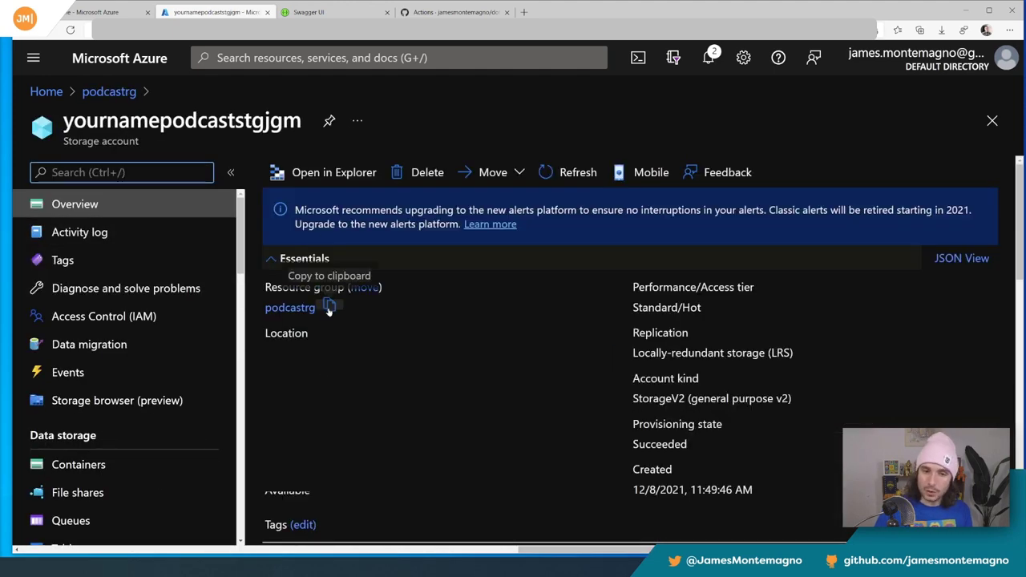
left_click(116, 465)
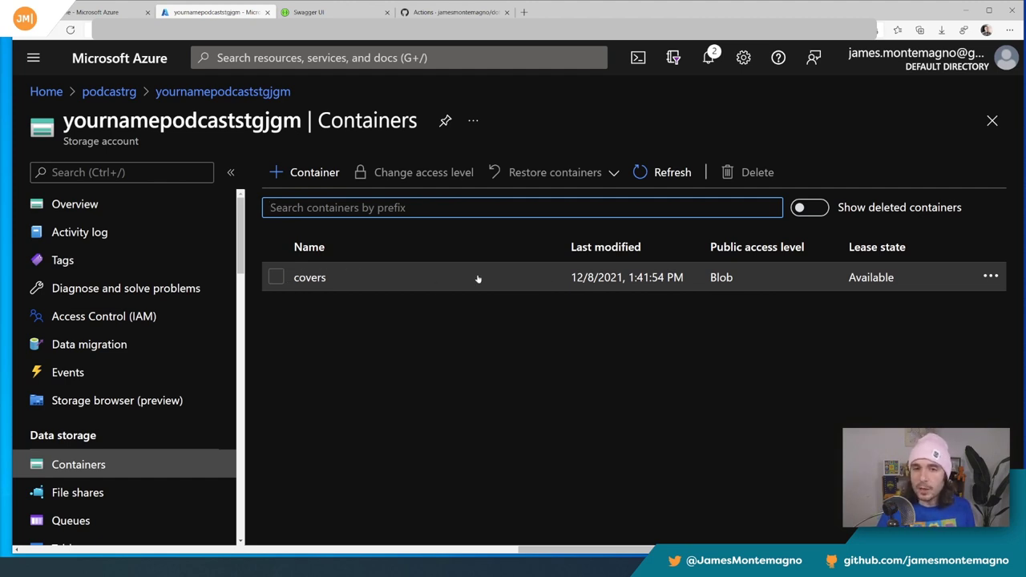
Check the covers container's public access level is Blob, closing without changes
left_click(276, 278)
left_click(417, 172)
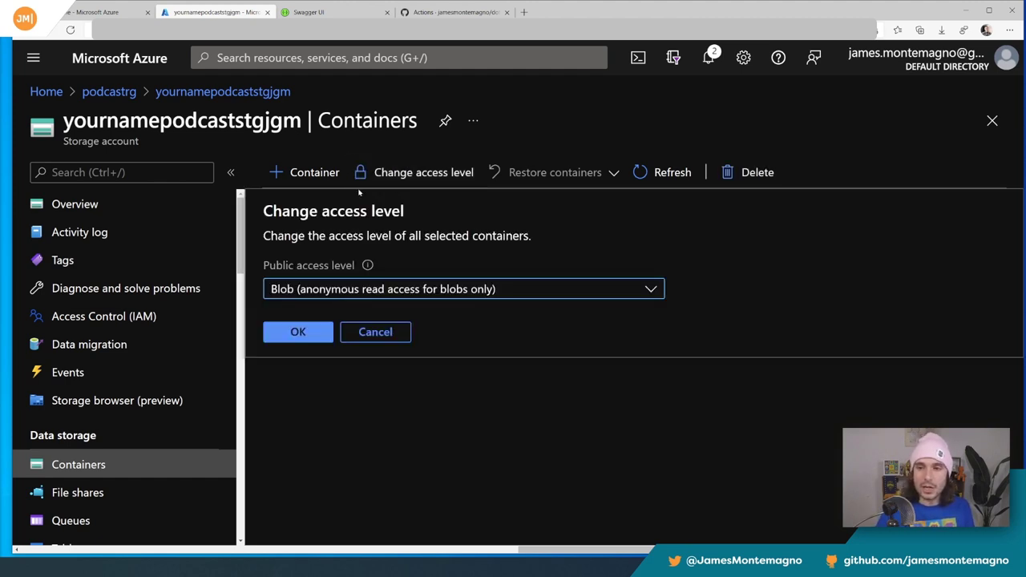
left_click(402, 291)
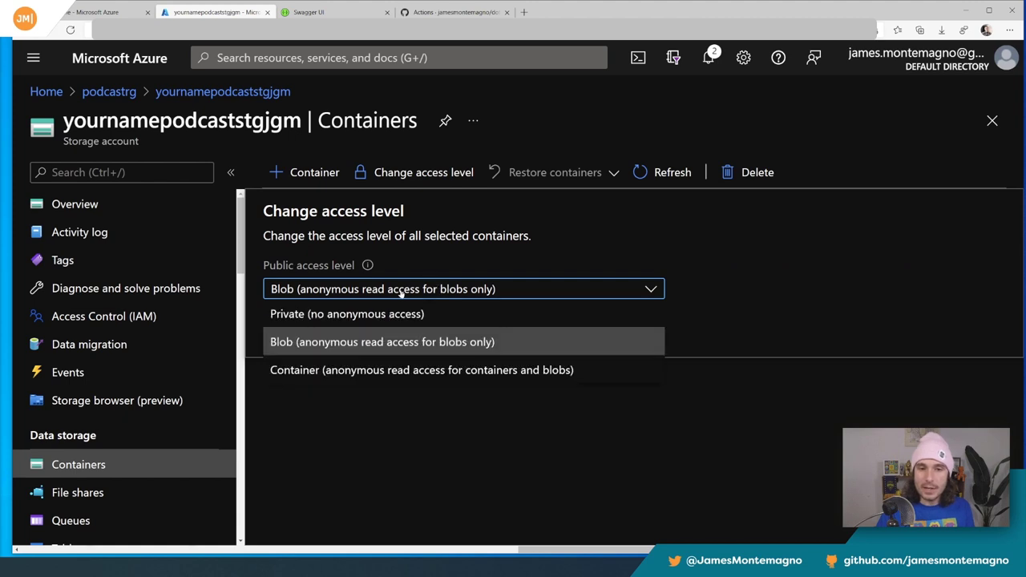
left_click(607, 475)
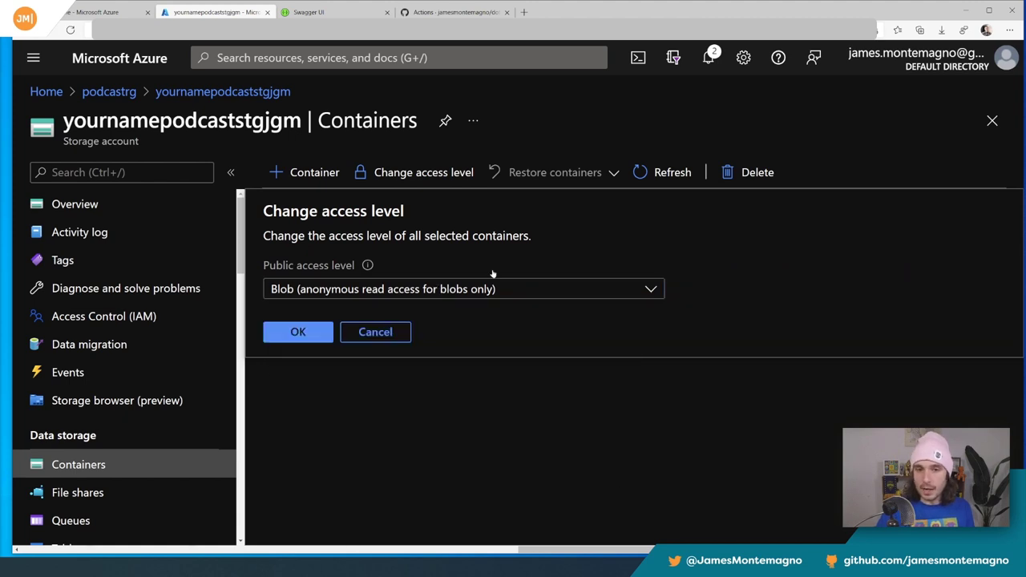
left_click(381, 334)
Browse the podcast cover images in covers, then return to podcastrg
left_click(310, 278)
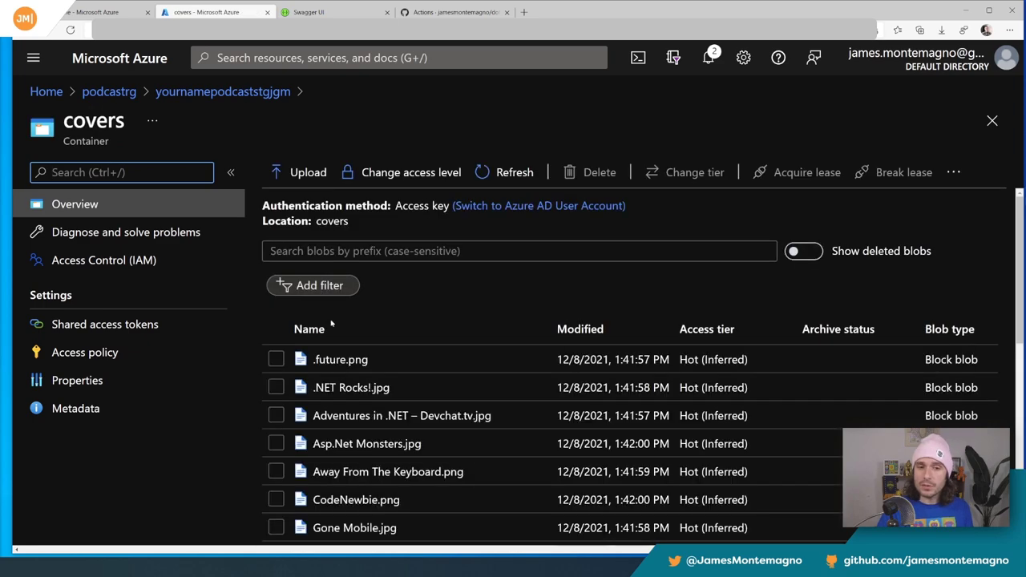
scroll(344, 367, "down", 5)
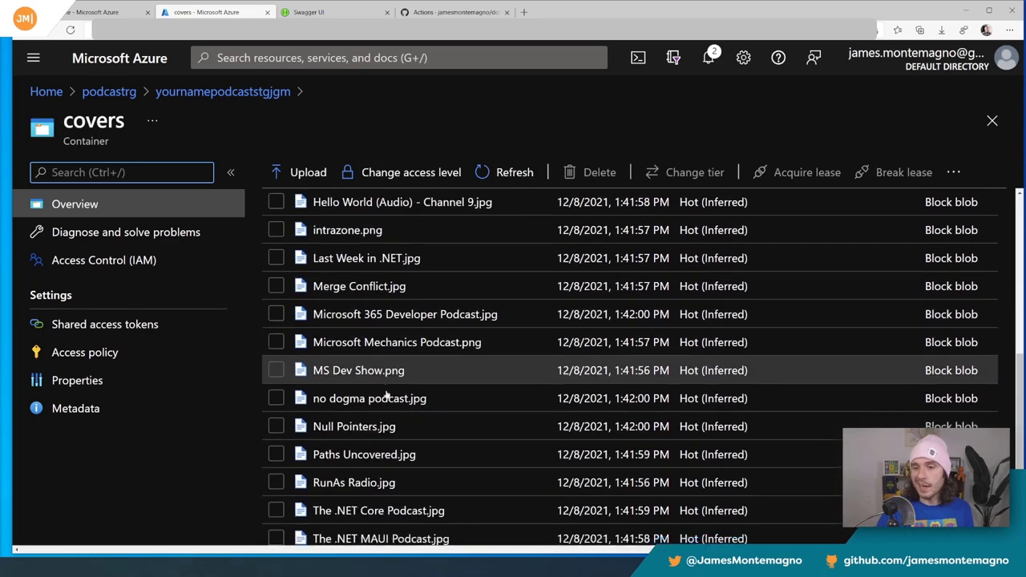
scroll(382, 382, "up", 6)
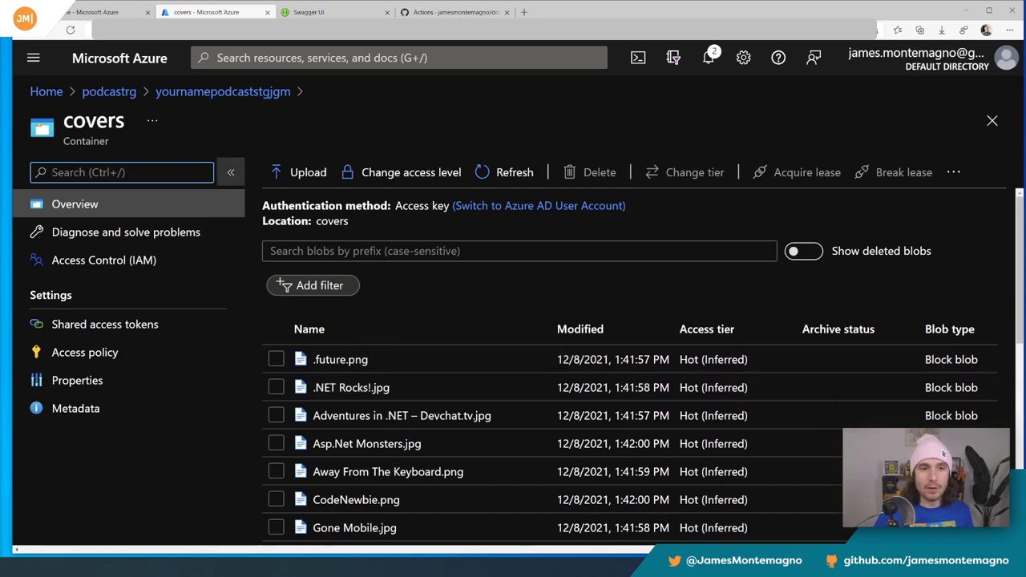
left_click(109, 91)
scroll(384, 470, "up", 3)
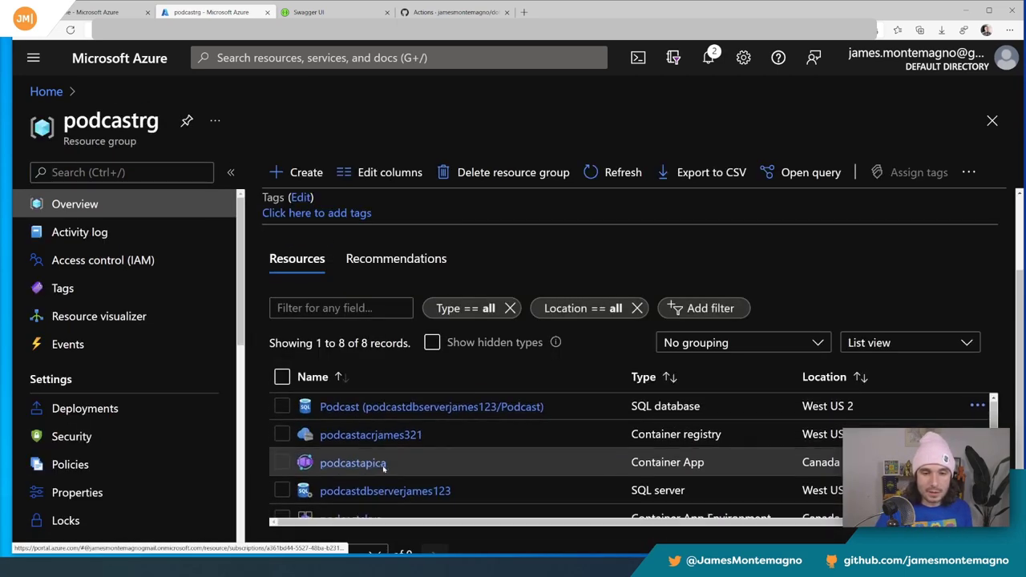
scroll(383, 469, "down", 5)
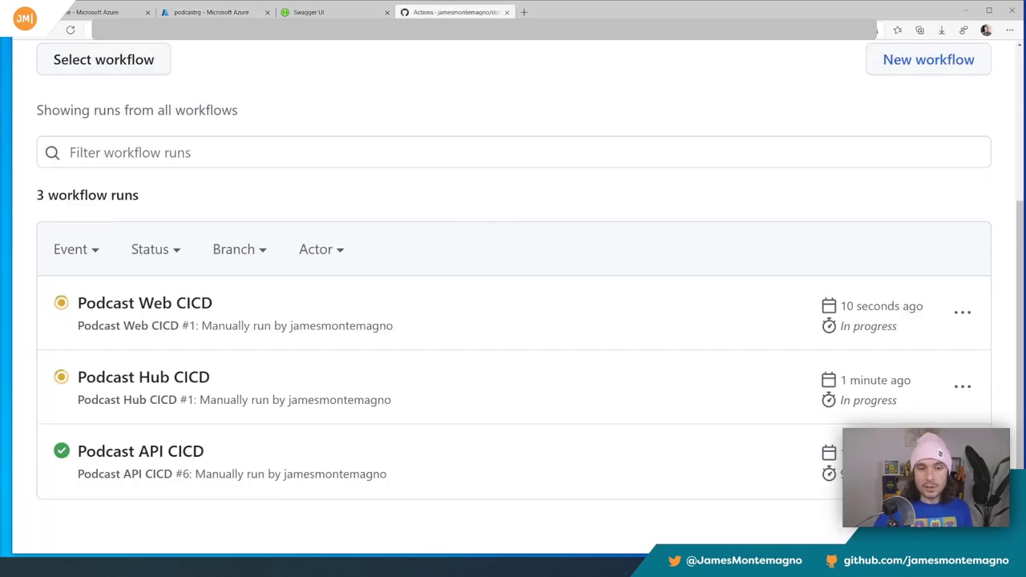
Follow Podcast Web CICD #1's build and deploy, then confirm all three runs succeeded
left_click(207, 305)
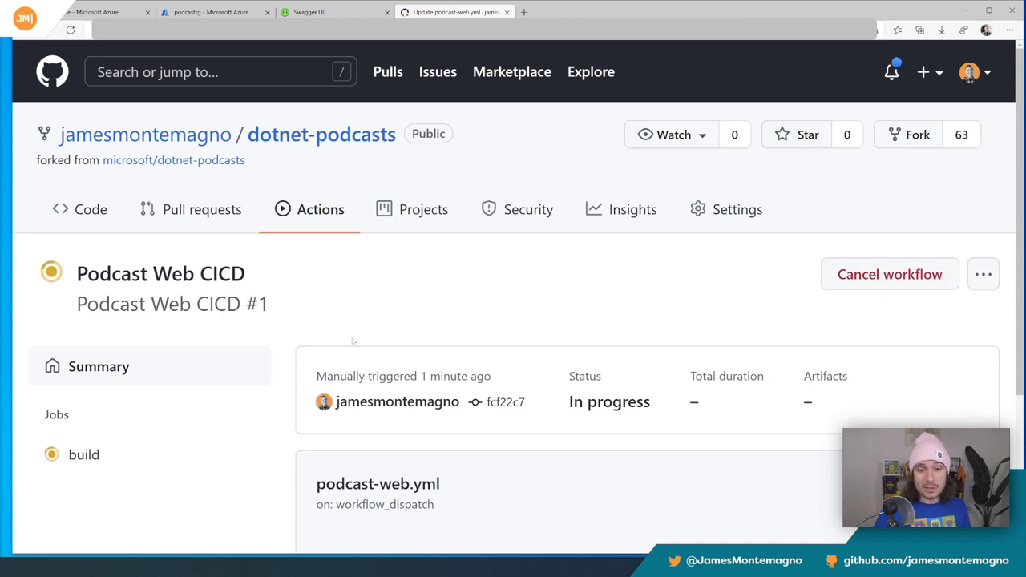
scroll(353, 341, "down", 3)
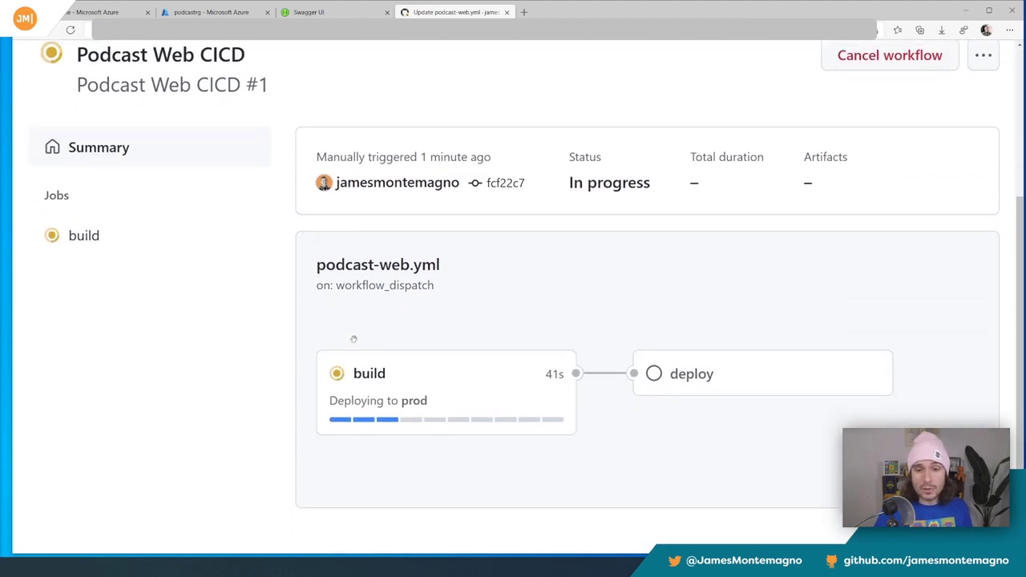
left_click(419, 368)
scroll(423, 367, "down", 2)
scroll(422, 369, "down", 2)
scroll(421, 363, "down", 1)
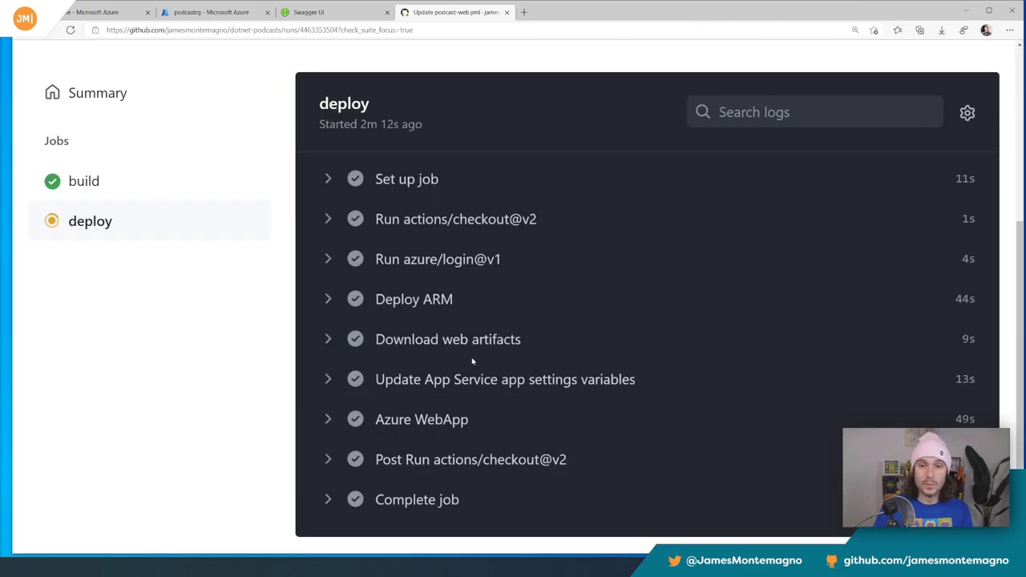
scroll(385, 257, "up", 3)
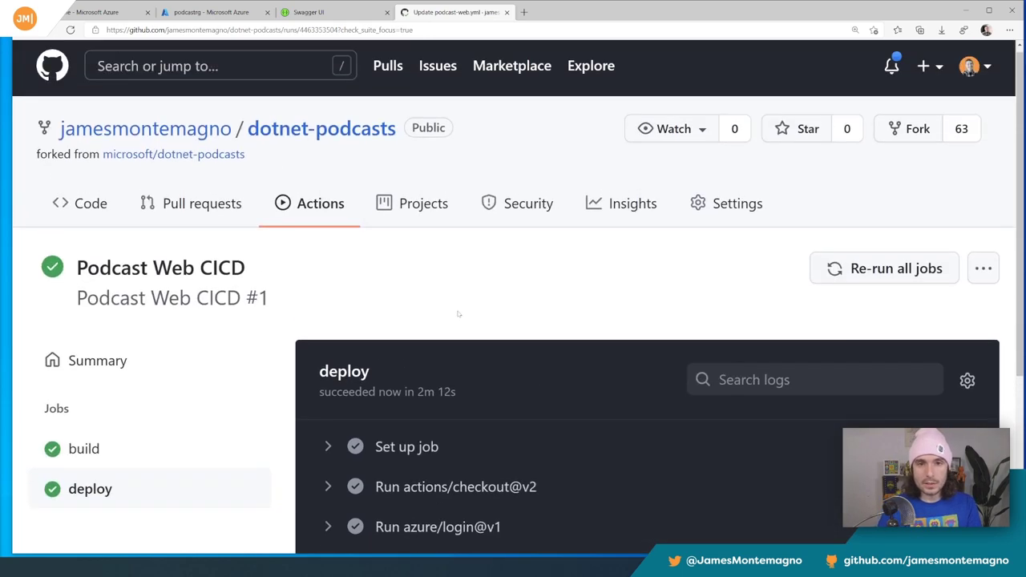
left_click(299, 201)
scroll(343, 286, "down", 5)
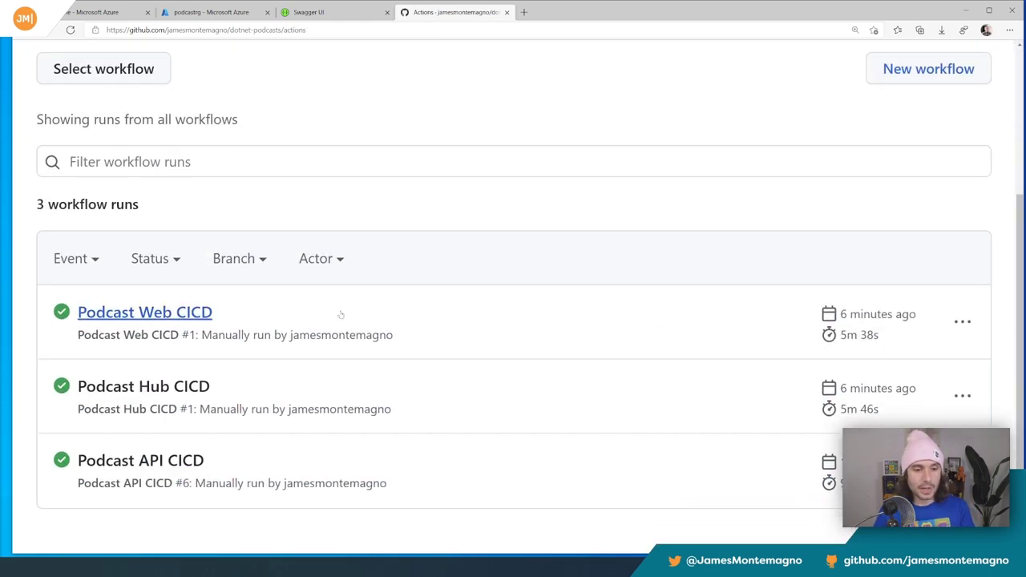
Refresh the podcastrg resource list and open the yourname-podcastwebappjames123 App Service
left_click(211, 12)
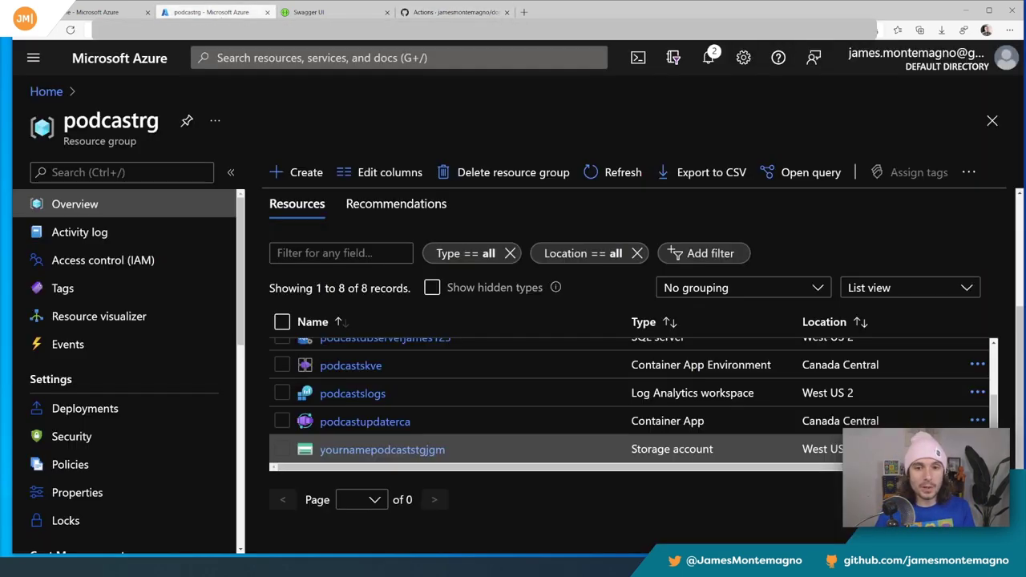
left_click(625, 176)
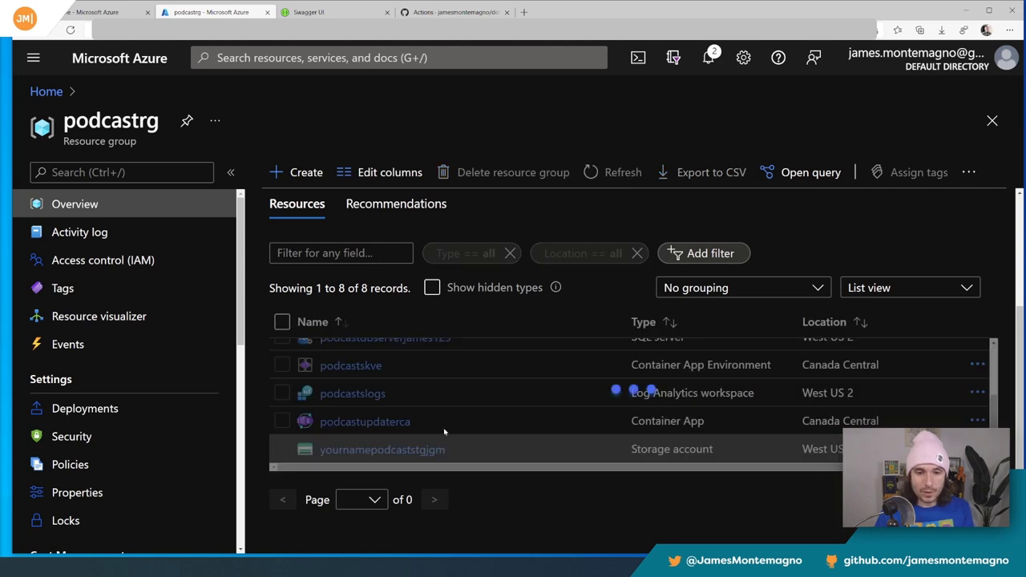
scroll(394, 405, "up", 4)
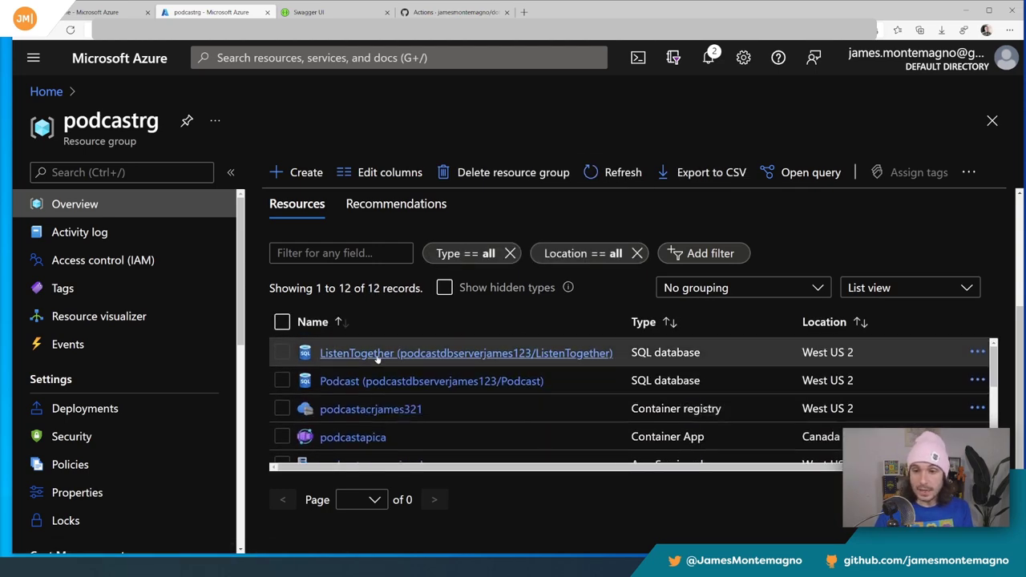
scroll(345, 393, "down", 3)
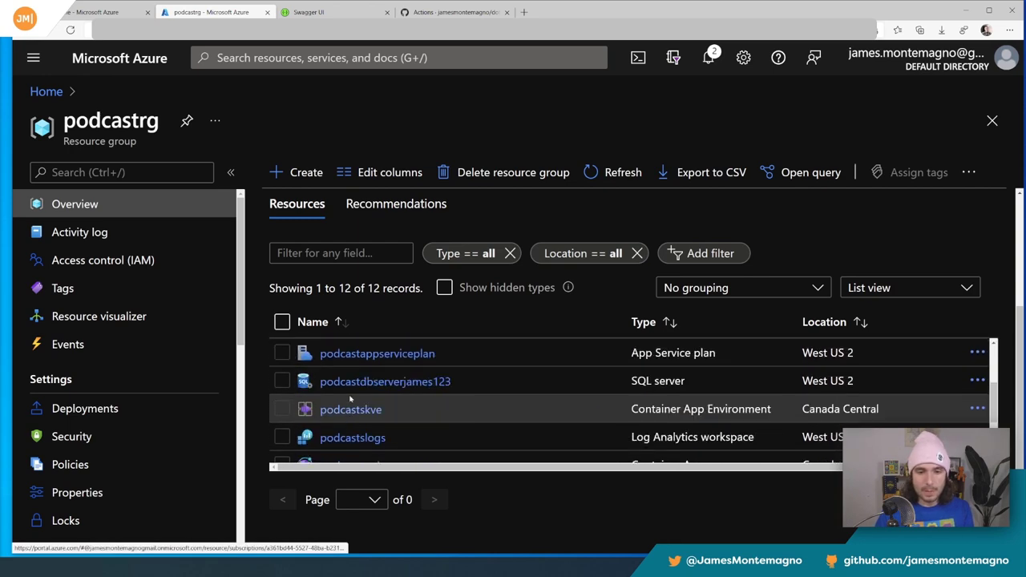
scroll(349, 399, "down", 4)
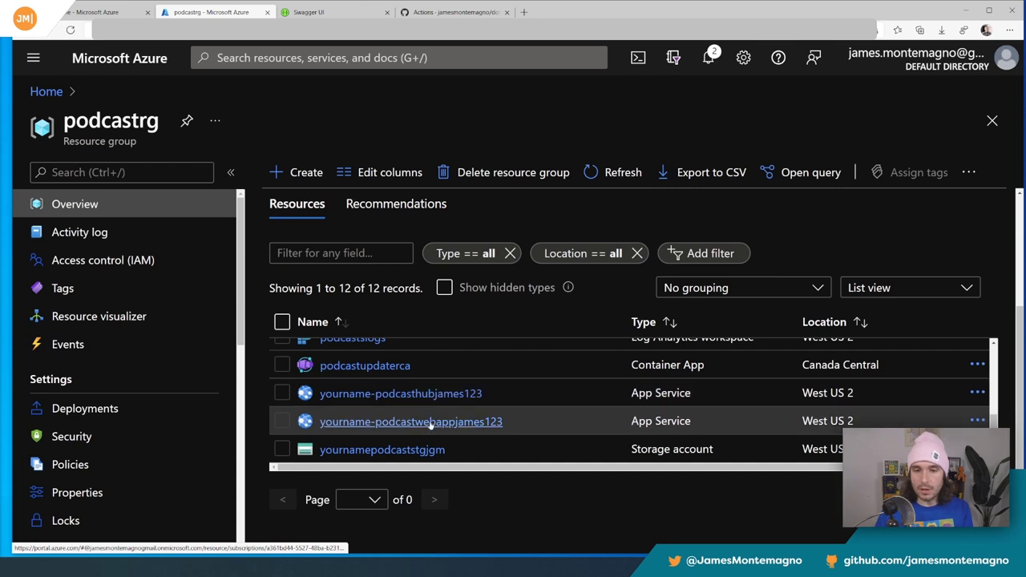
left_click(456, 421)
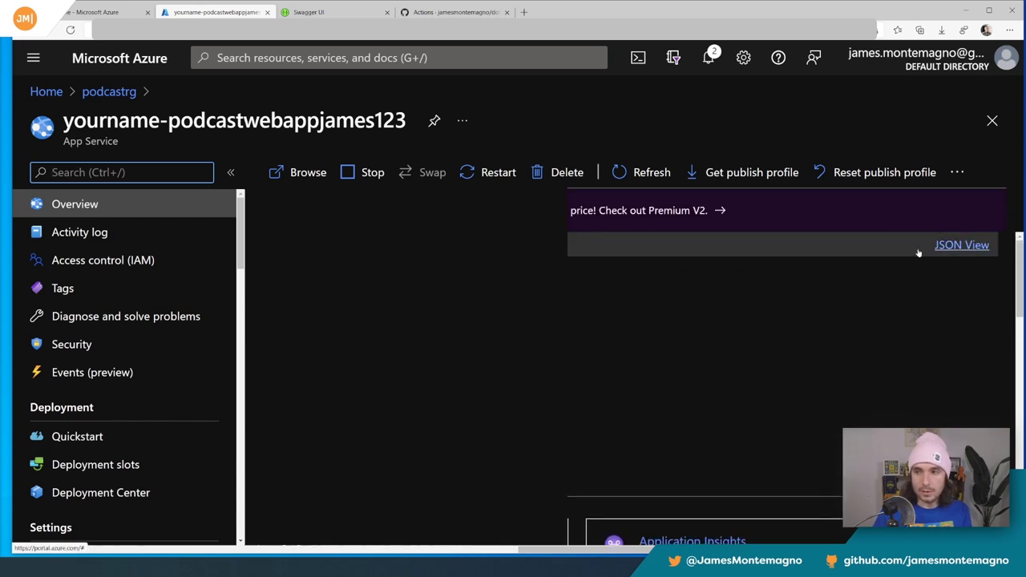
Set the browser zoom to 150% and launch the App Service's live URL in a new tab
left_click(618, 315)
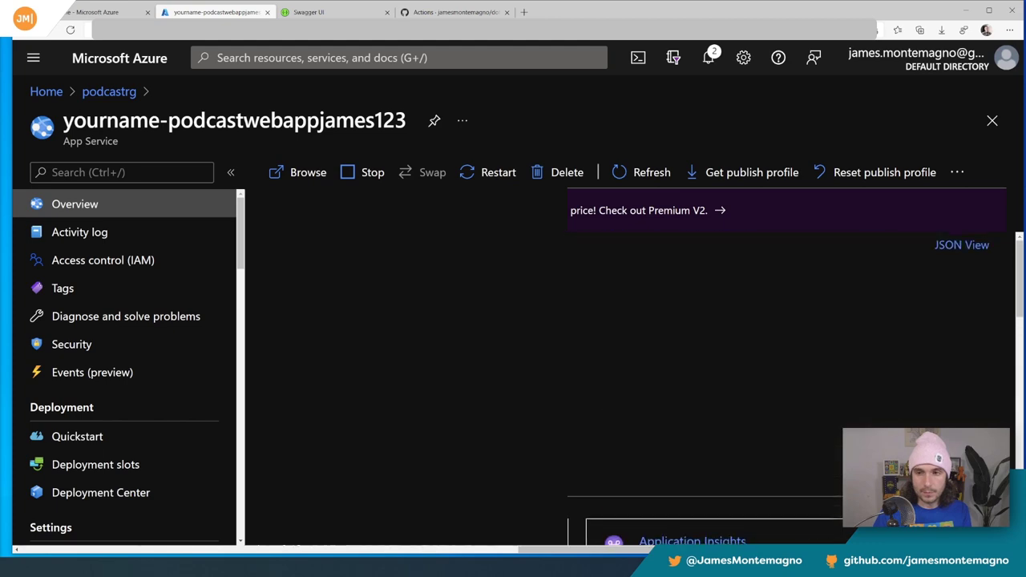
left_click(1009, 30)
left_click(944, 114)
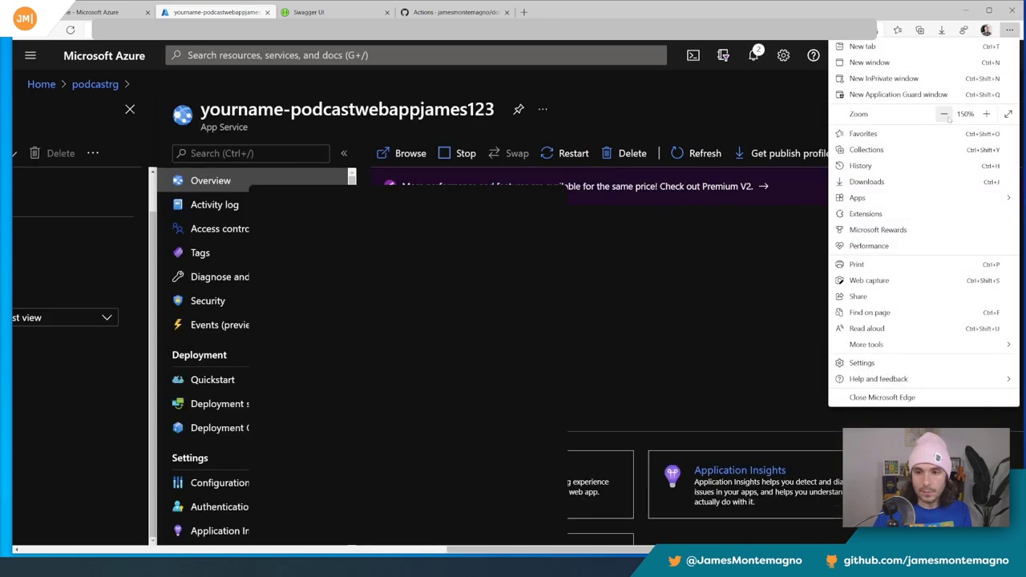
left_click(721, 275)
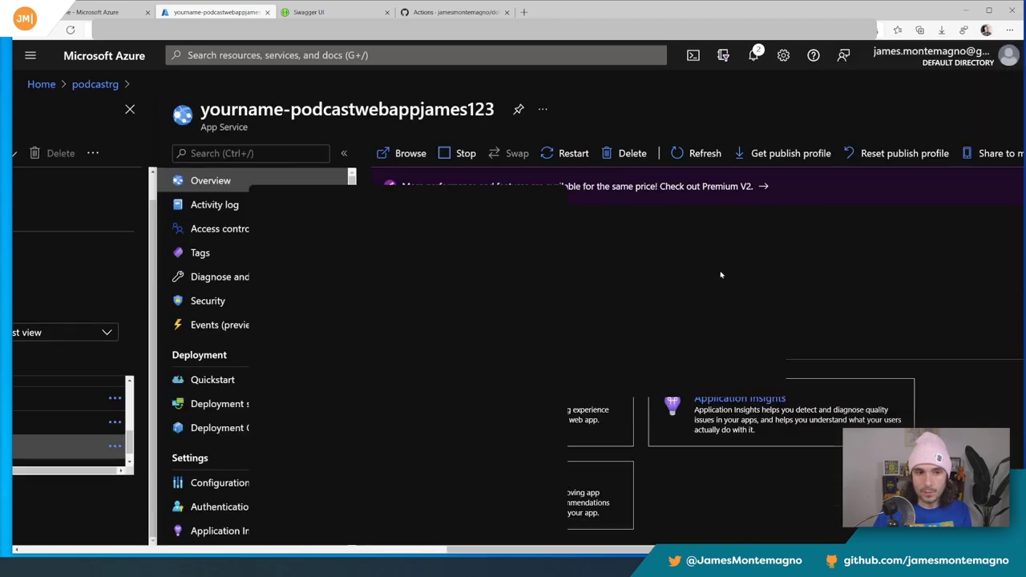
left_click(949, 243)
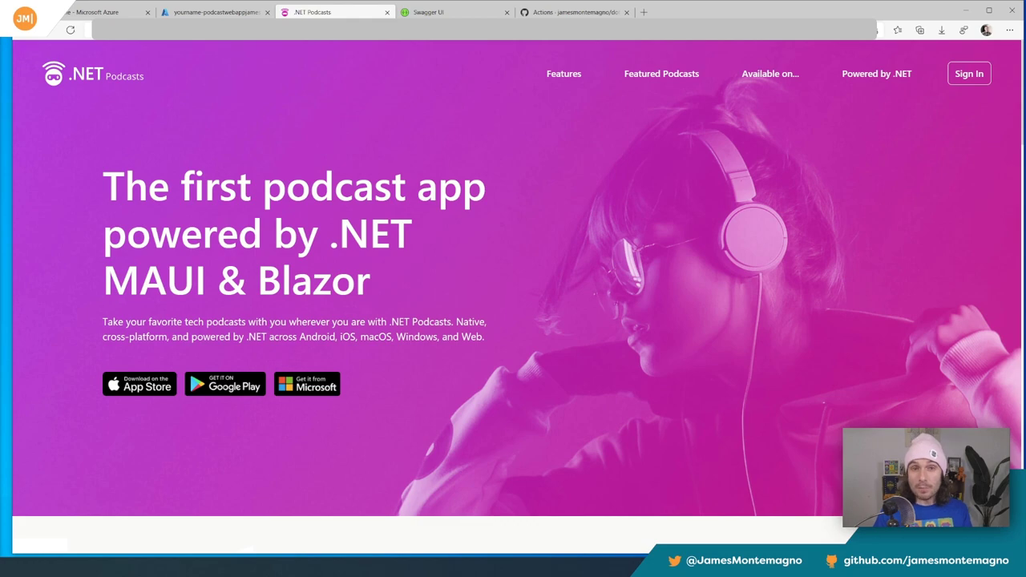
Browse the .NET Podcasts landing page, then turn on Dark Mode in Settings
scroll(414, 292, "down", 15)
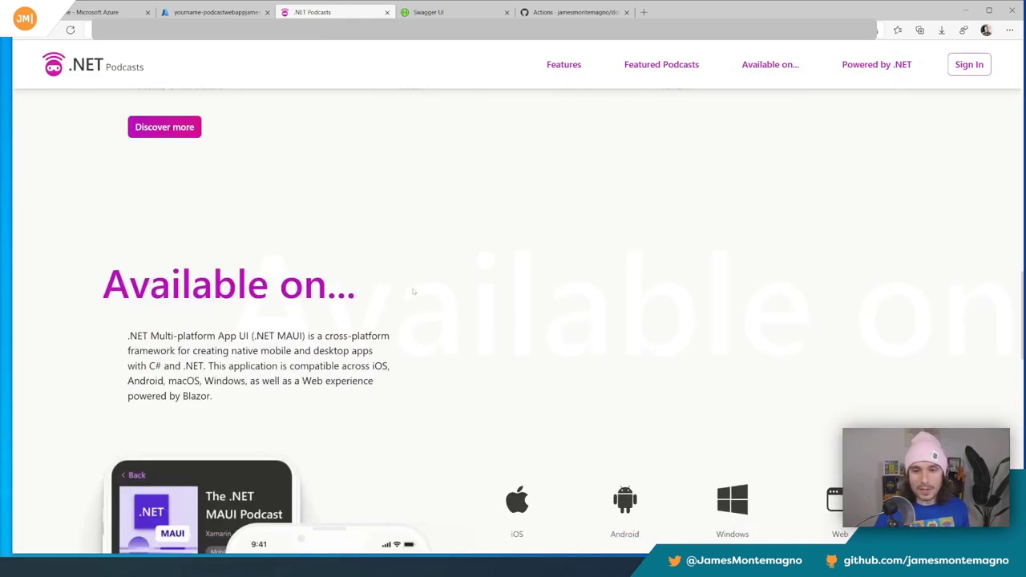
scroll(414, 292, "up", 5)
scroll(631, 279, "down", 10)
scroll(481, 312, "down", 5)
scroll(490, 351, "up", 20)
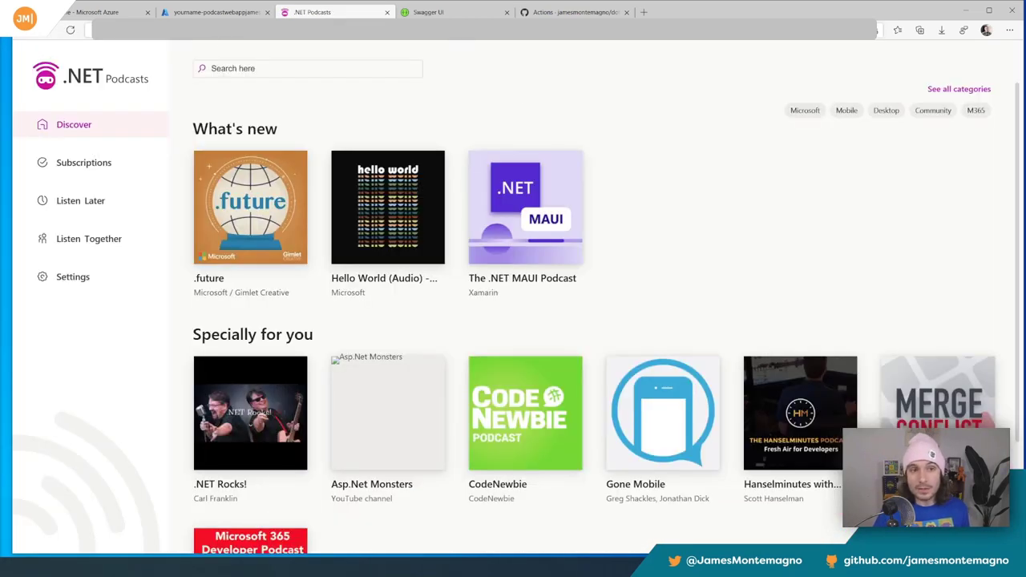
scroll(417, 241, "down", 2)
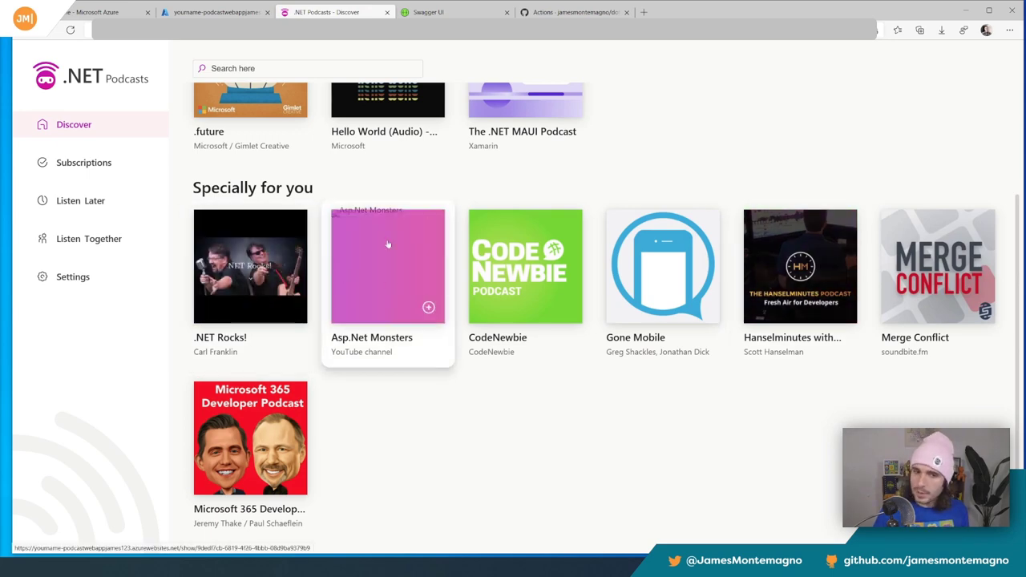
scroll(398, 242, "up", 2)
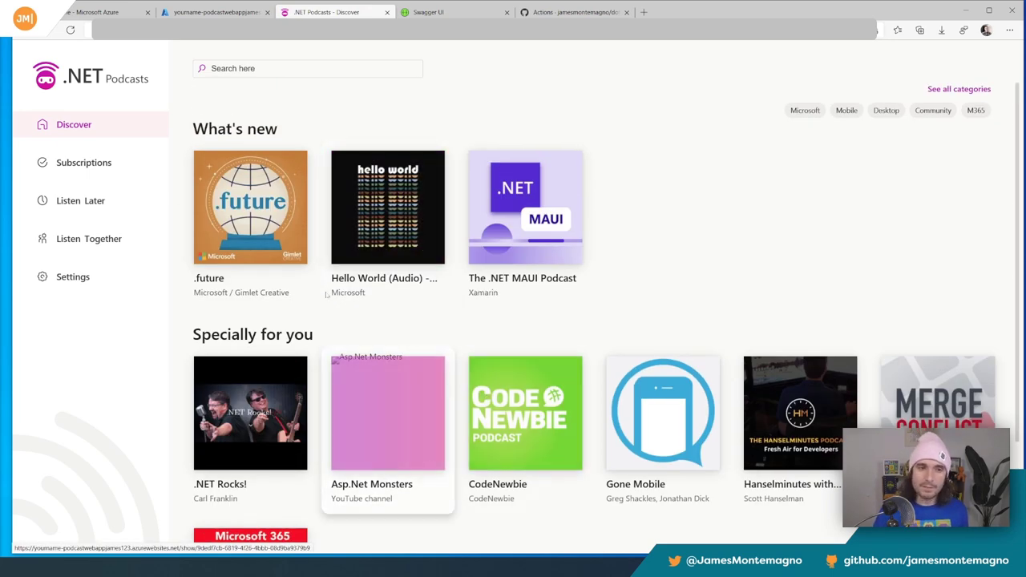
left_click(73, 276)
left_click(204, 194)
Subscribe to .future from Discover, view its show page in Subscriptions, then return to Azure
left_click(106, 130)
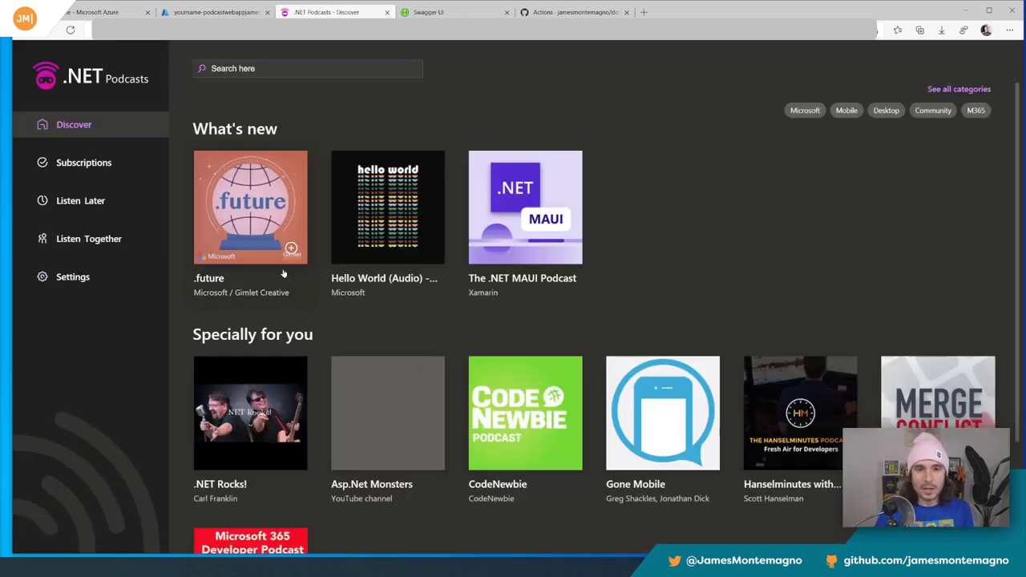
left_click(291, 249)
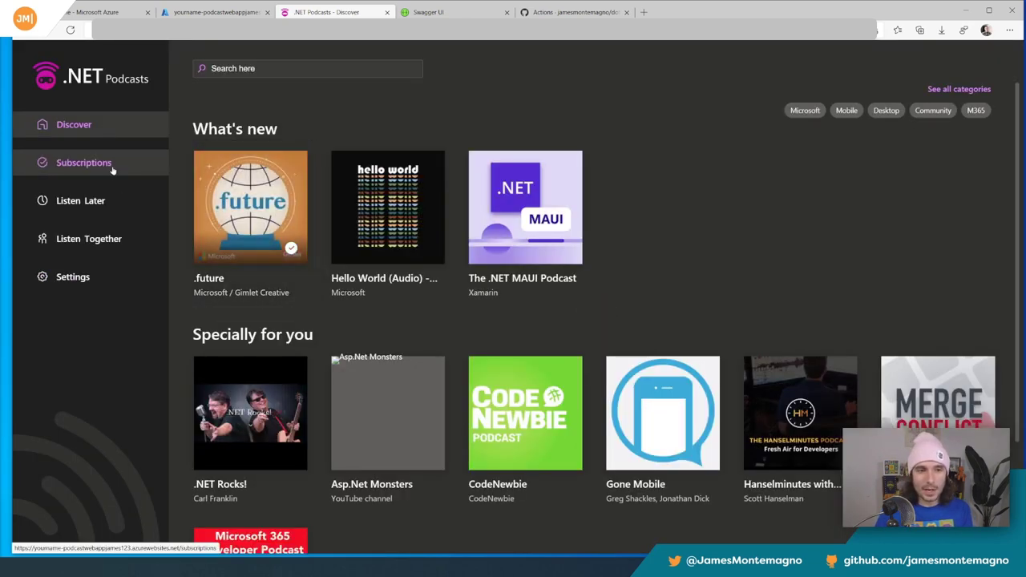
left_click(156, 163)
left_click(252, 165)
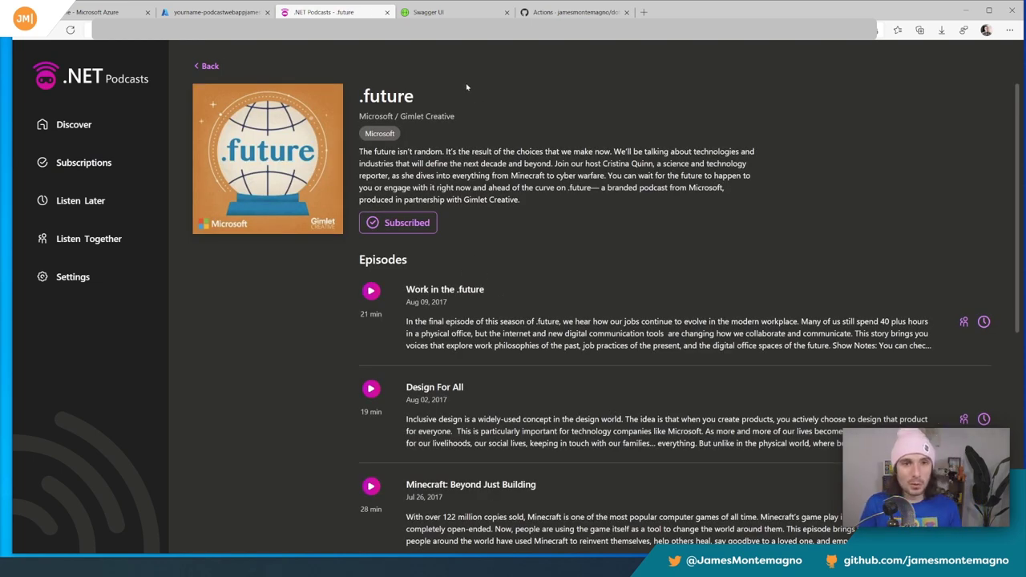
key("ctrl+shift+Tab")
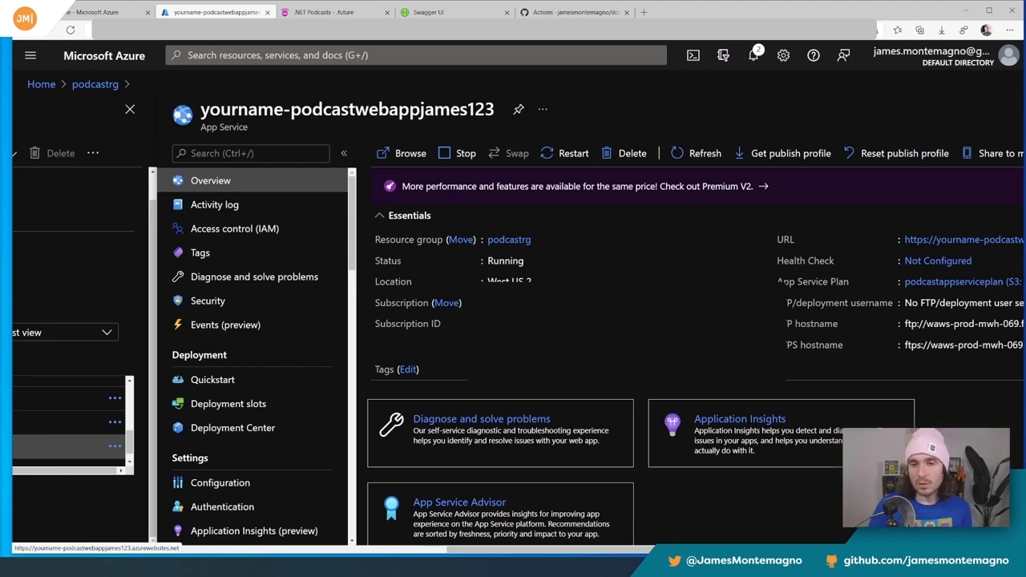
In the dotnet-podcasts GitHub repo, open src/Mobile/Config.cs
left_click(588, 12)
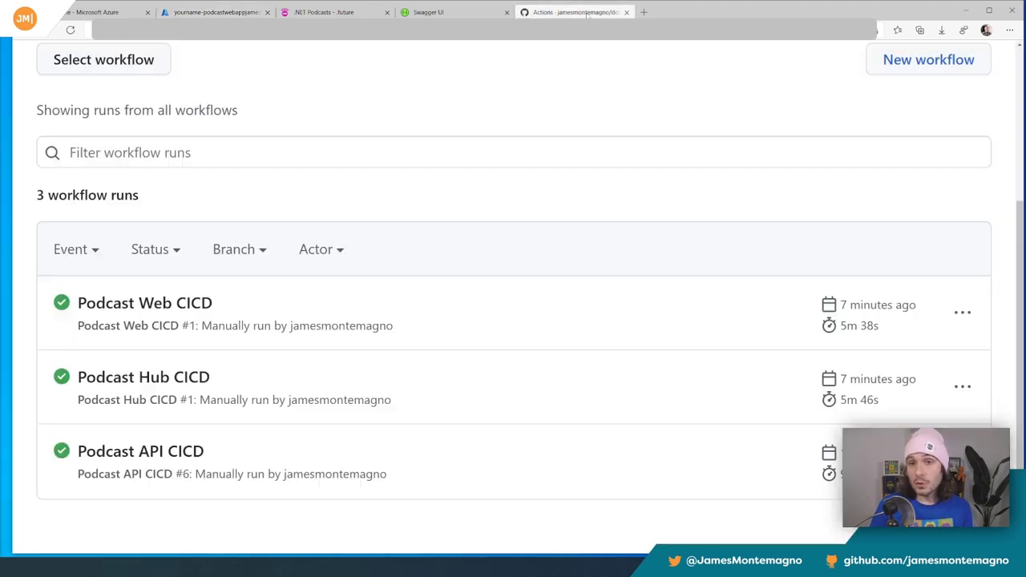
scroll(293, 251, "up", 3)
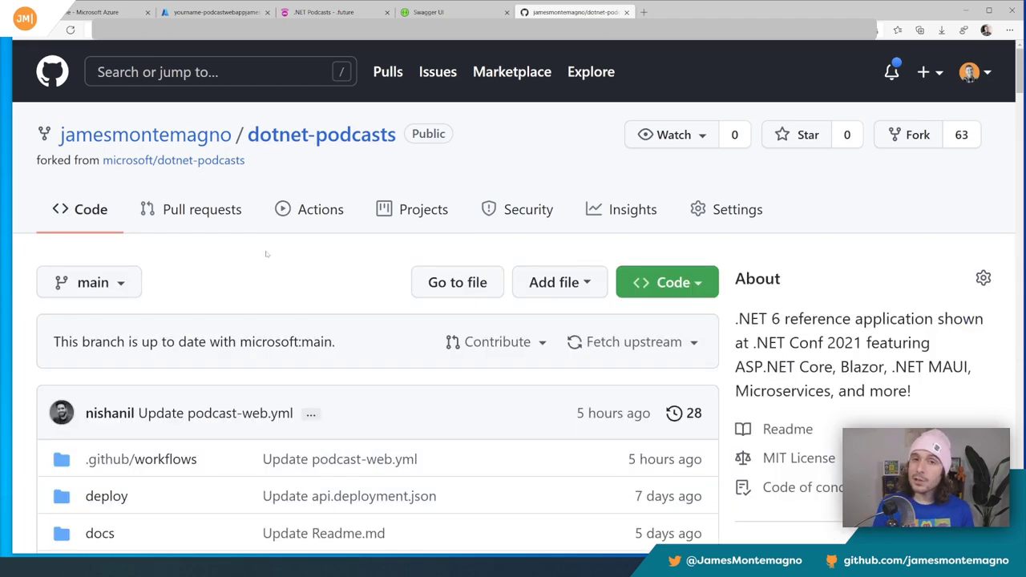
scroll(267, 254, "down", 4)
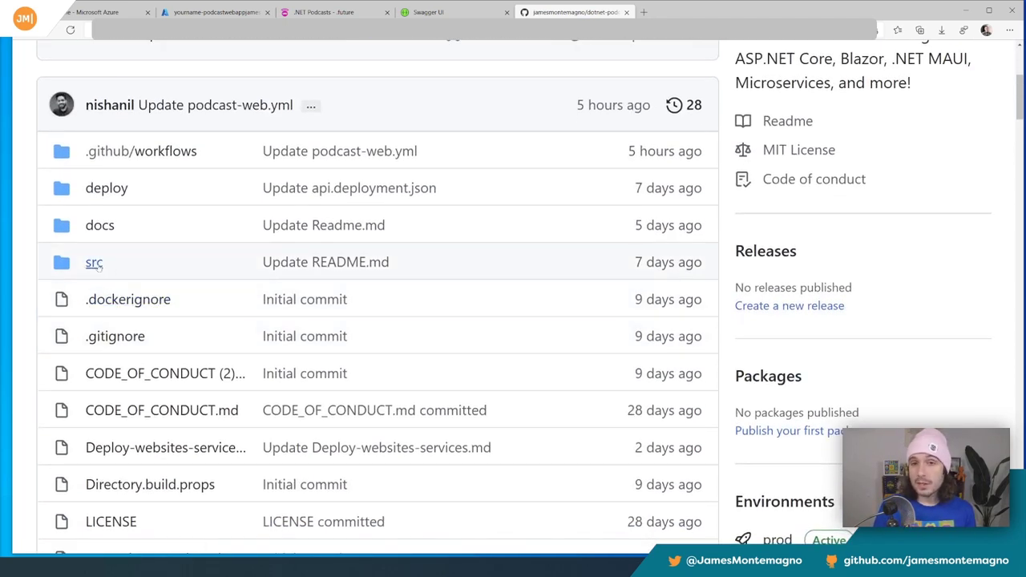
left_click(94, 263)
scroll(112, 361, "down", 1)
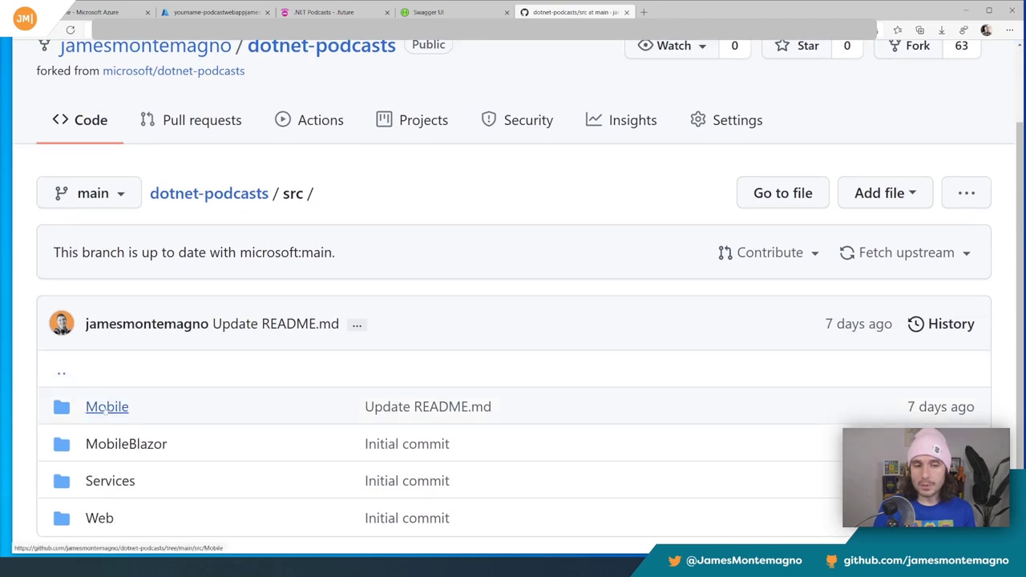
left_click(105, 408)
scroll(104, 408, "down", 5)
scroll(104, 408, "down", 4)
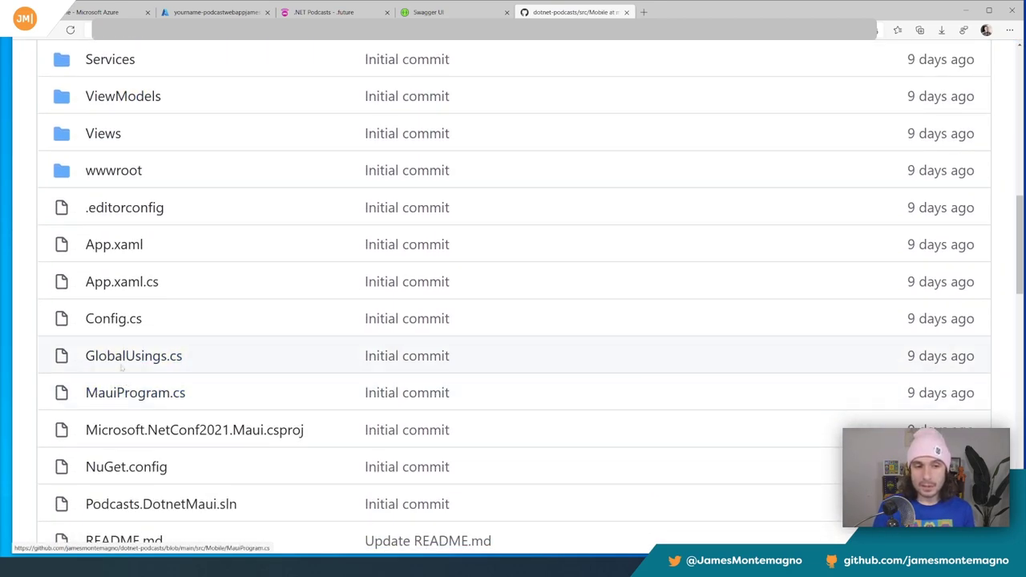
scroll(128, 385, "down", 2)
left_click(111, 166)
scroll(200, 321, "down", 5)
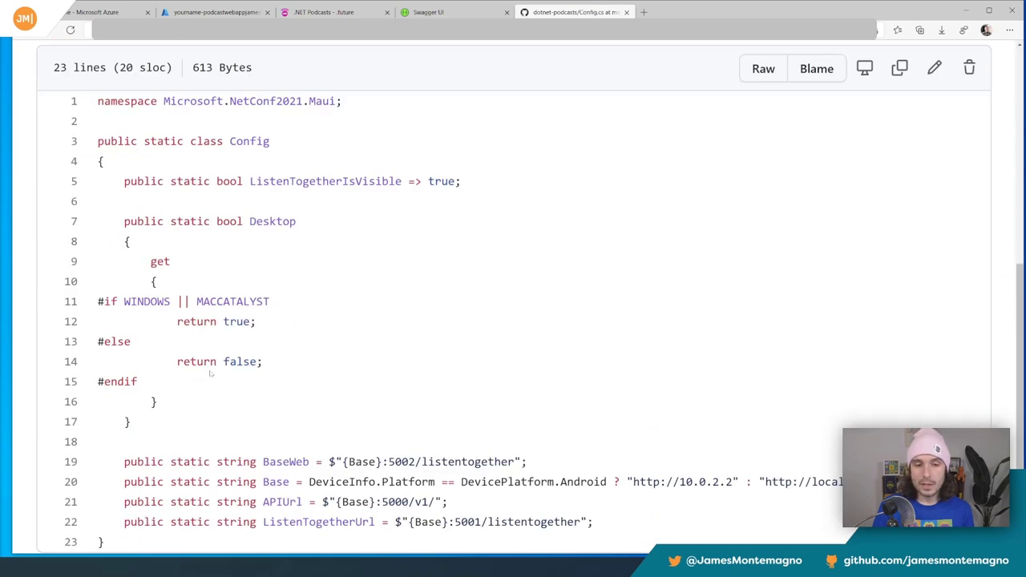
left_click_drag(130, 462, 541, 522)
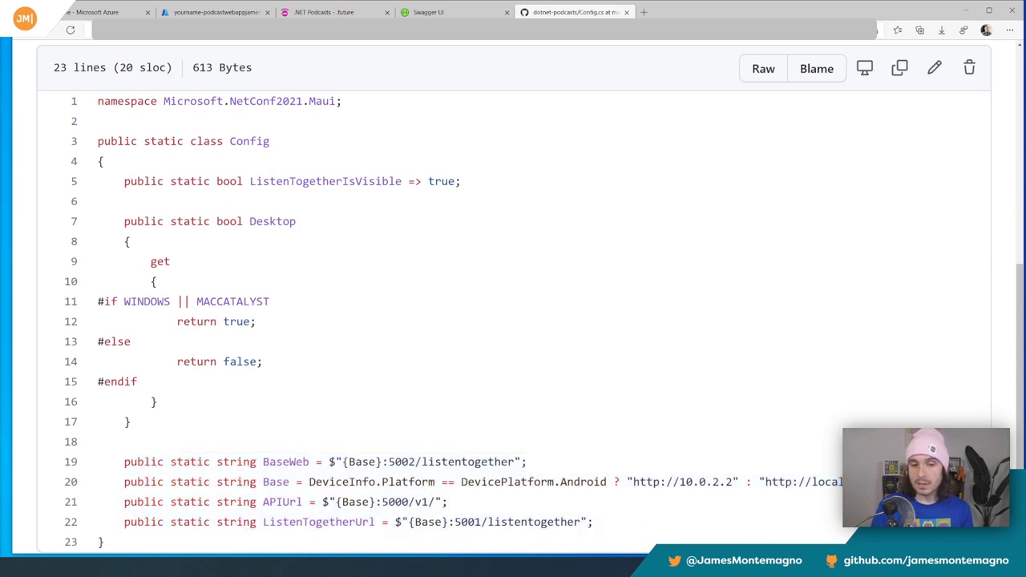
left_click_drag(263, 482, 792, 484)
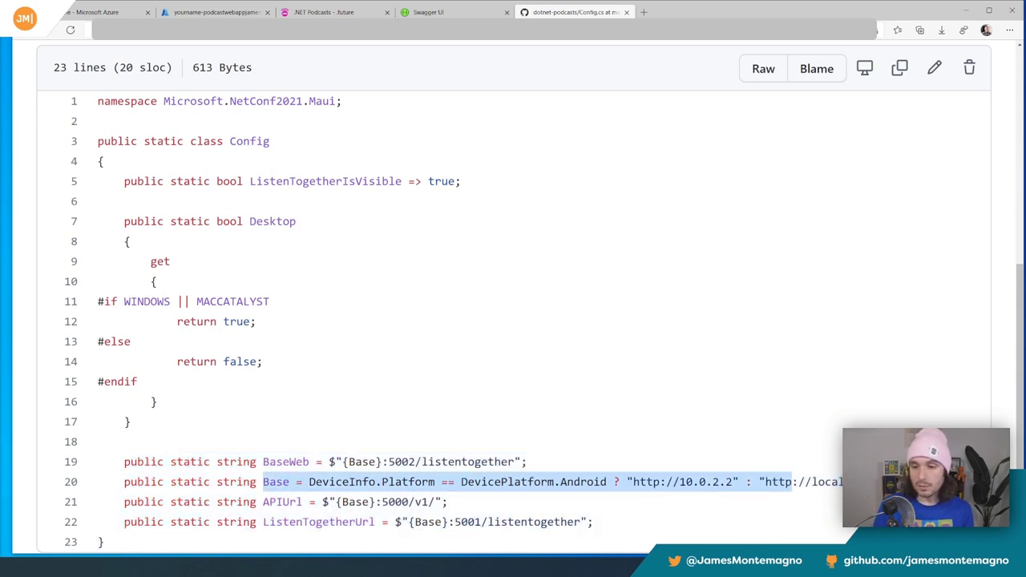
left_click_drag(627, 482, 758, 482)
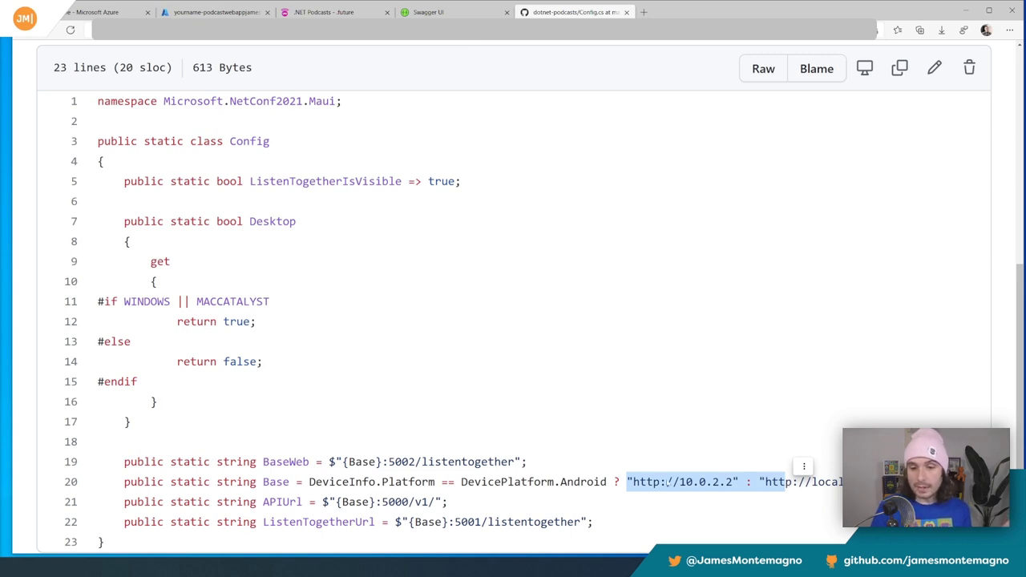